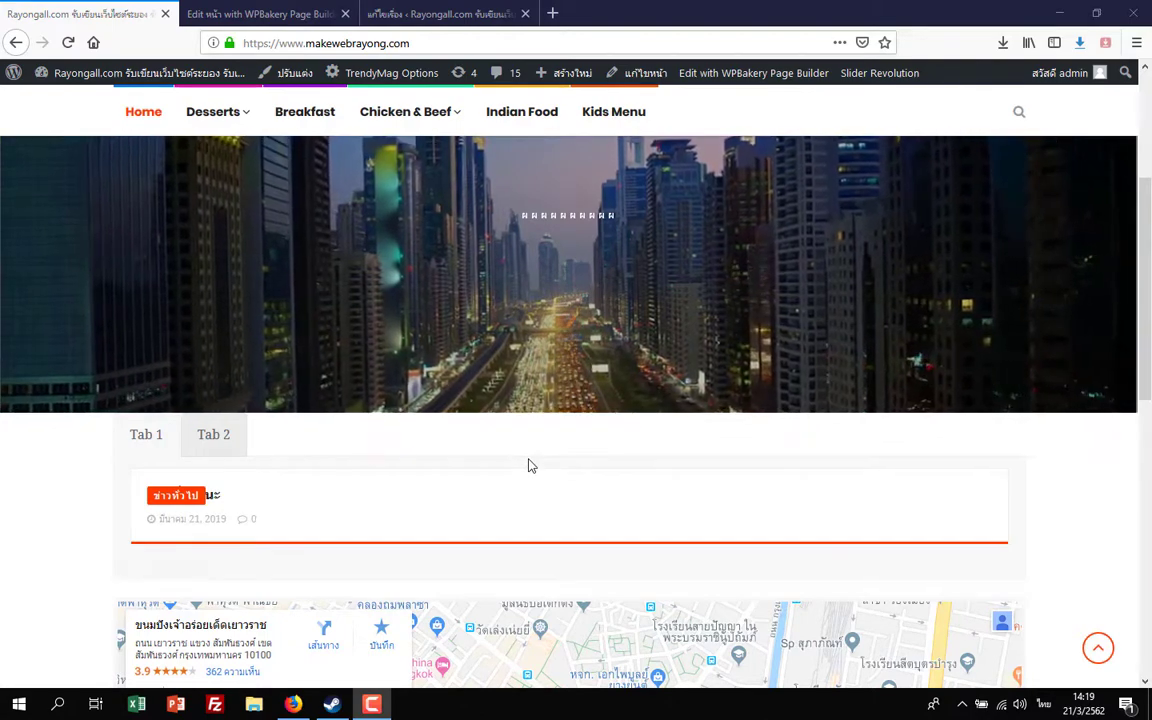
- Review the live home page's slider, tabbed news section, map and footer, and return to its WPBakery page editor below the map
scroll(530, 465, "down", 5)
scroll(530, 465, "down", 3)
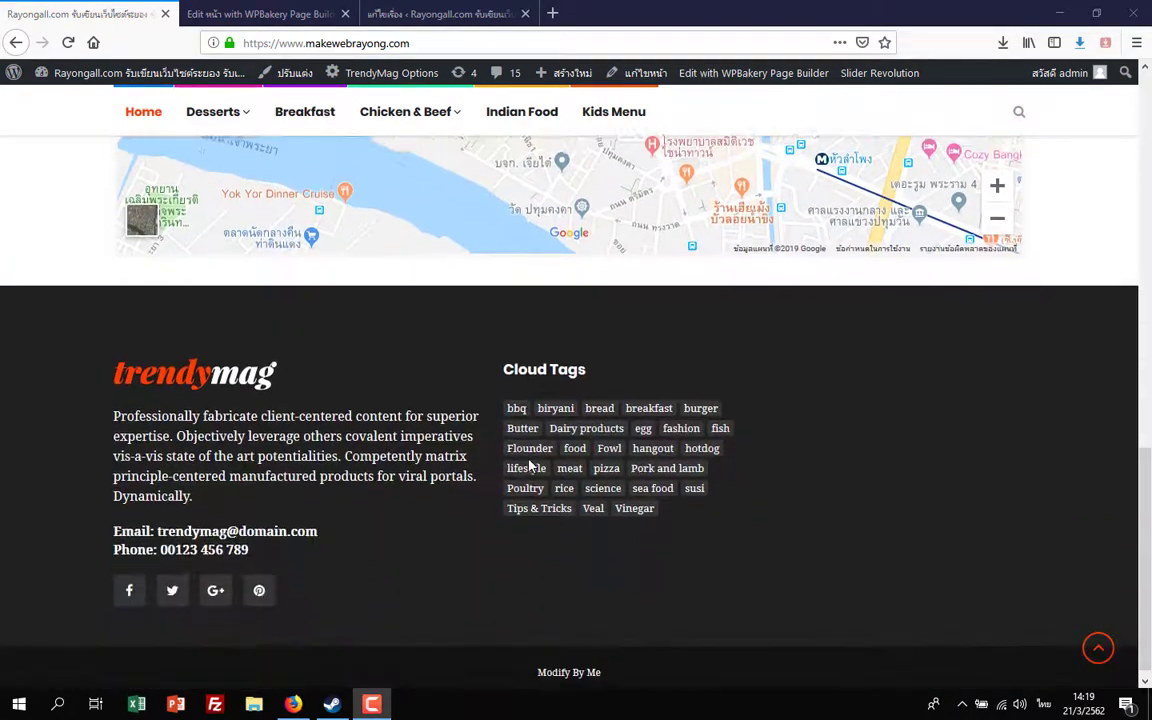
scroll(152, 368, "up", 15)
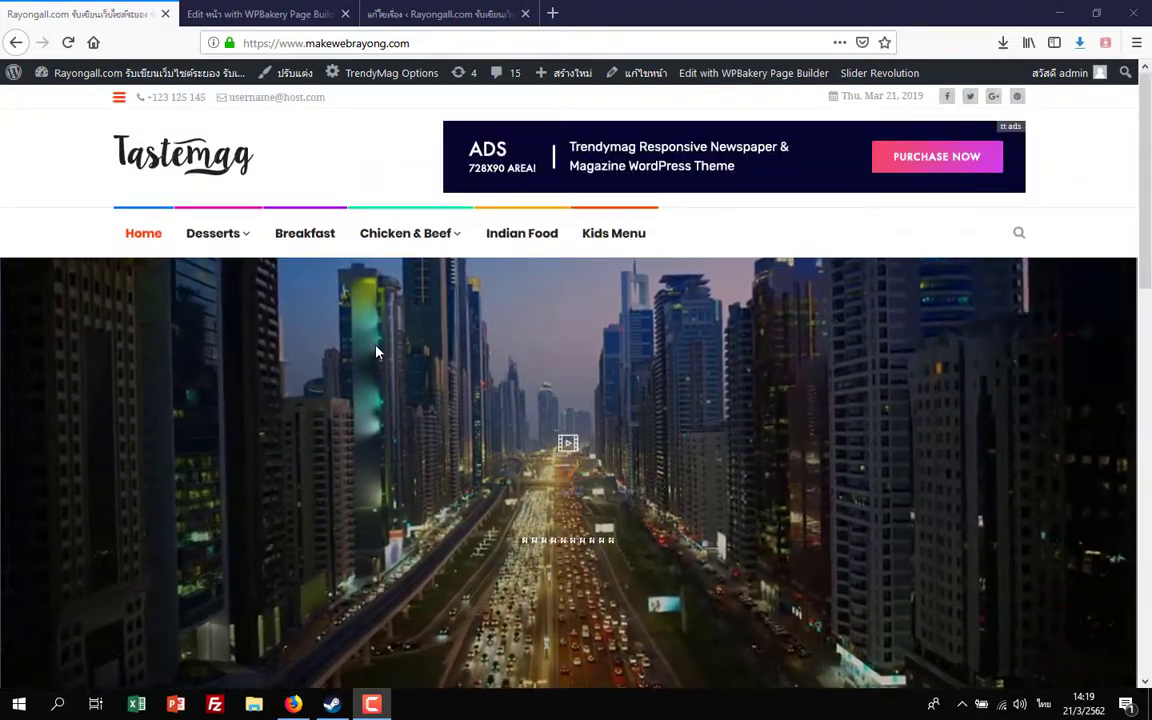
scroll(358, 397, "down", 2)
scroll(358, 397, "down", 3)
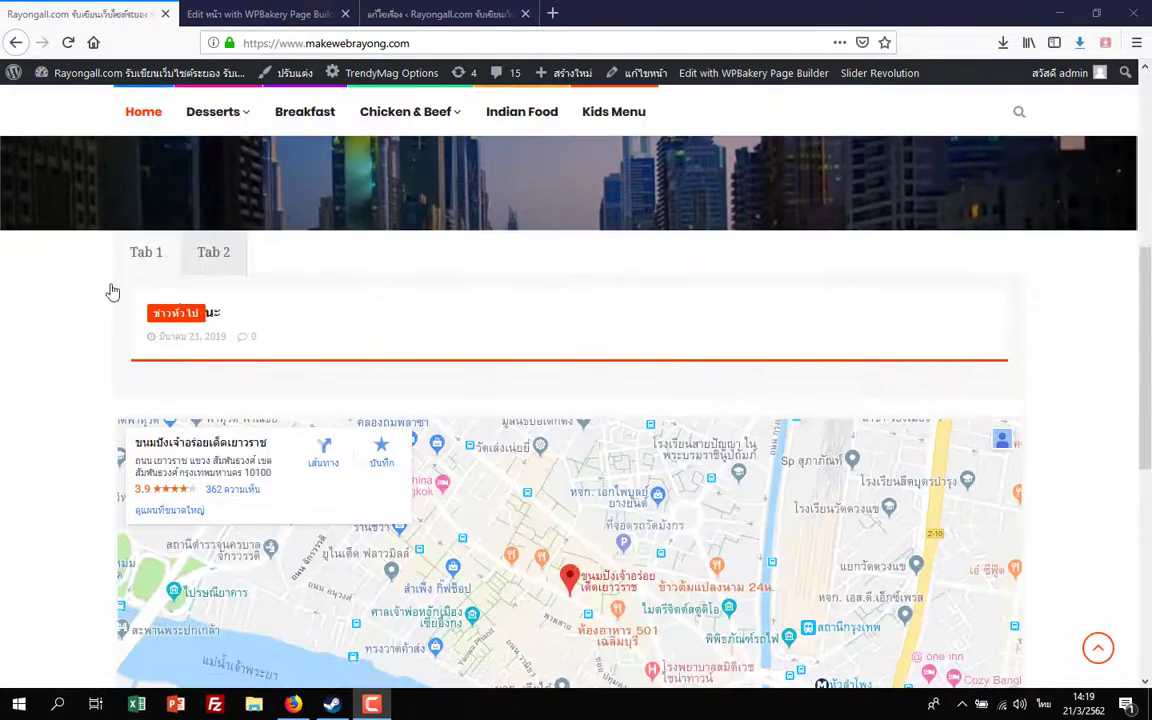
left_click(163, 259)
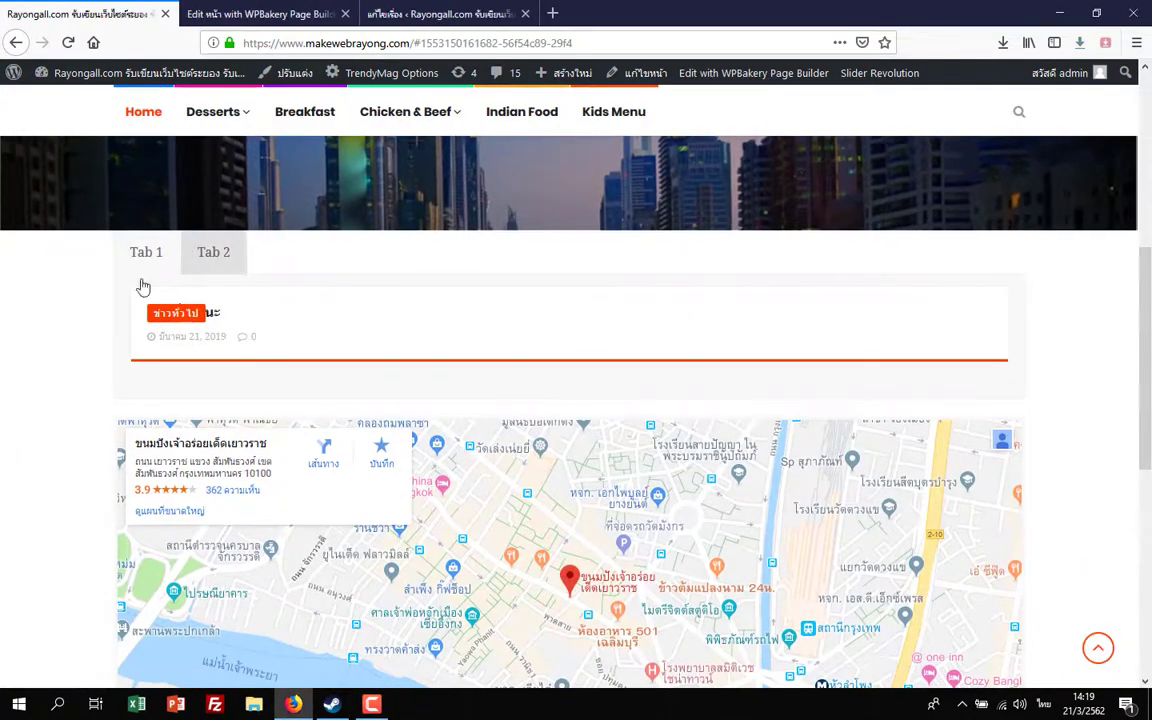
scroll(155, 368, "up", 10)
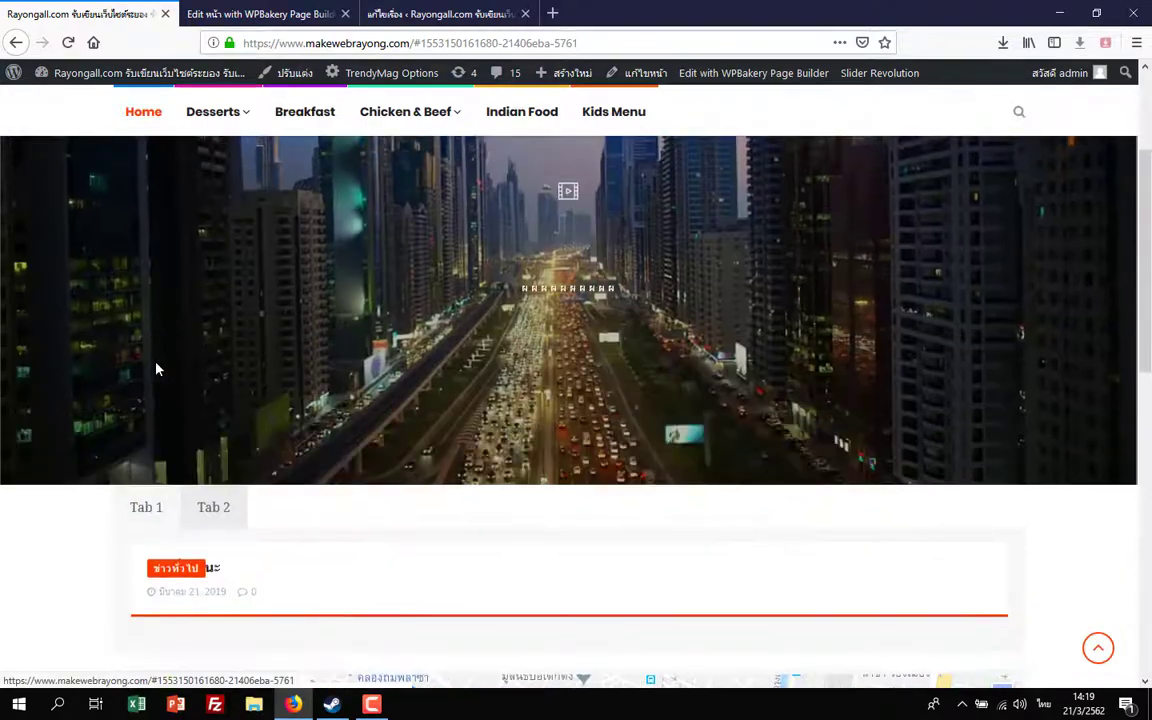
left_click(279, 10)
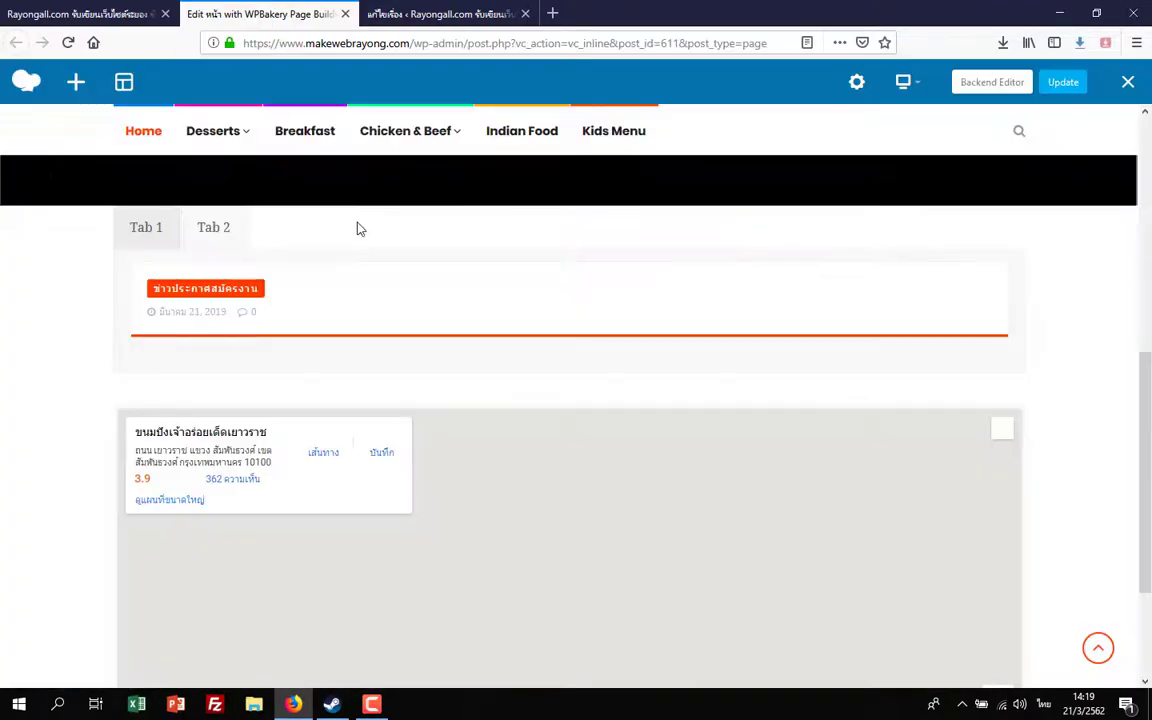
scroll(90, 345, "down", 3)
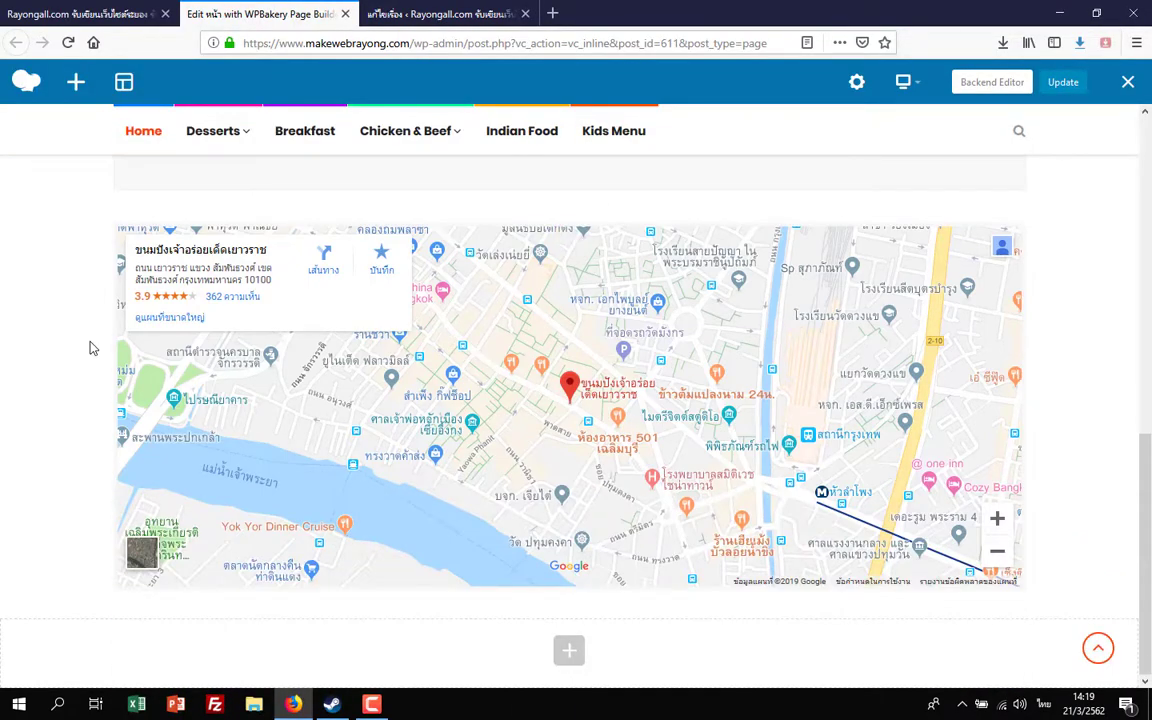
left_click(568, 652)
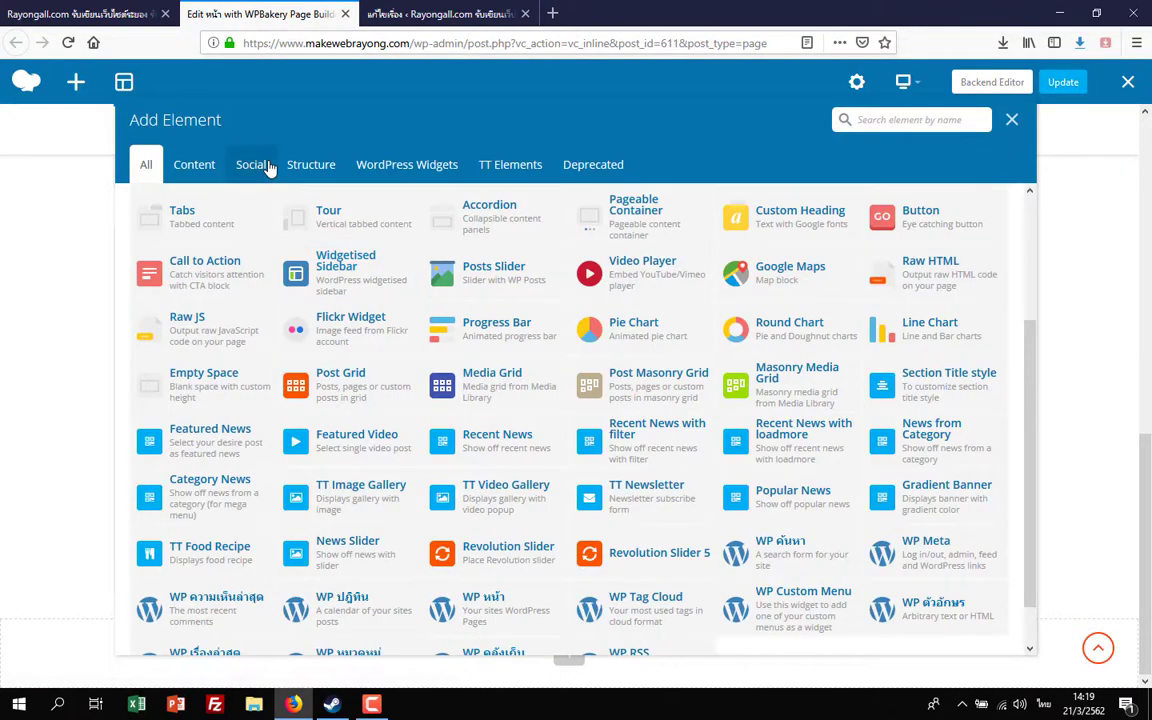
left_click(494, 396)
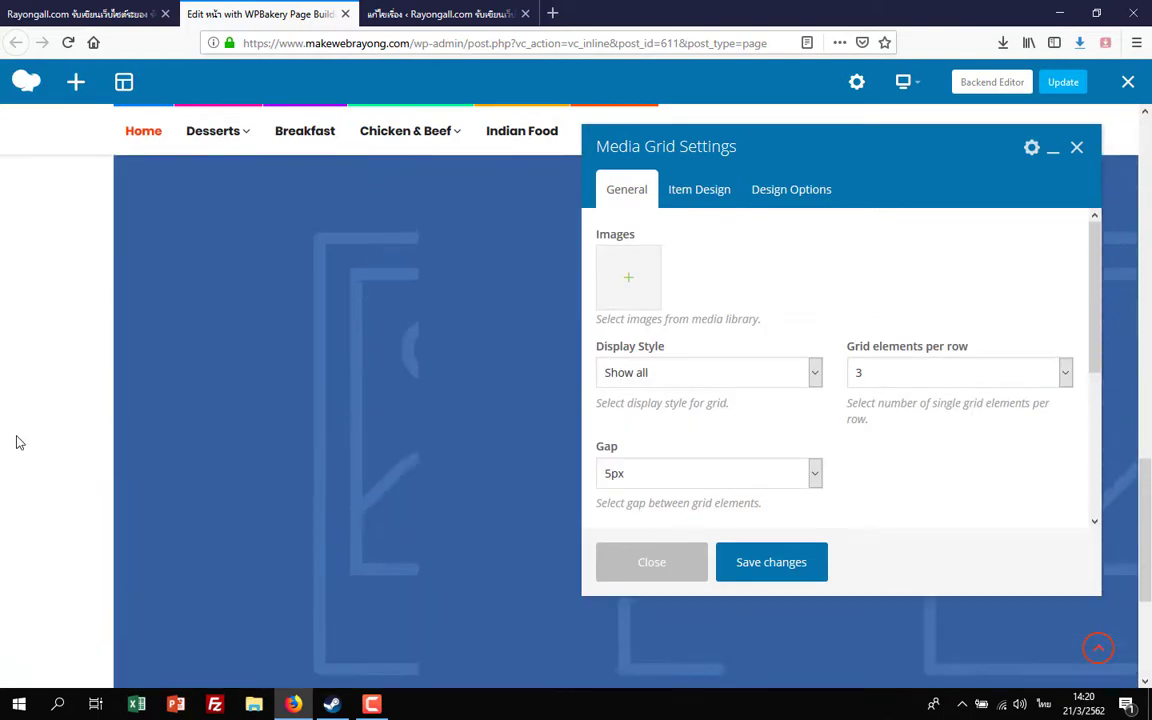
left_click(1077, 148)
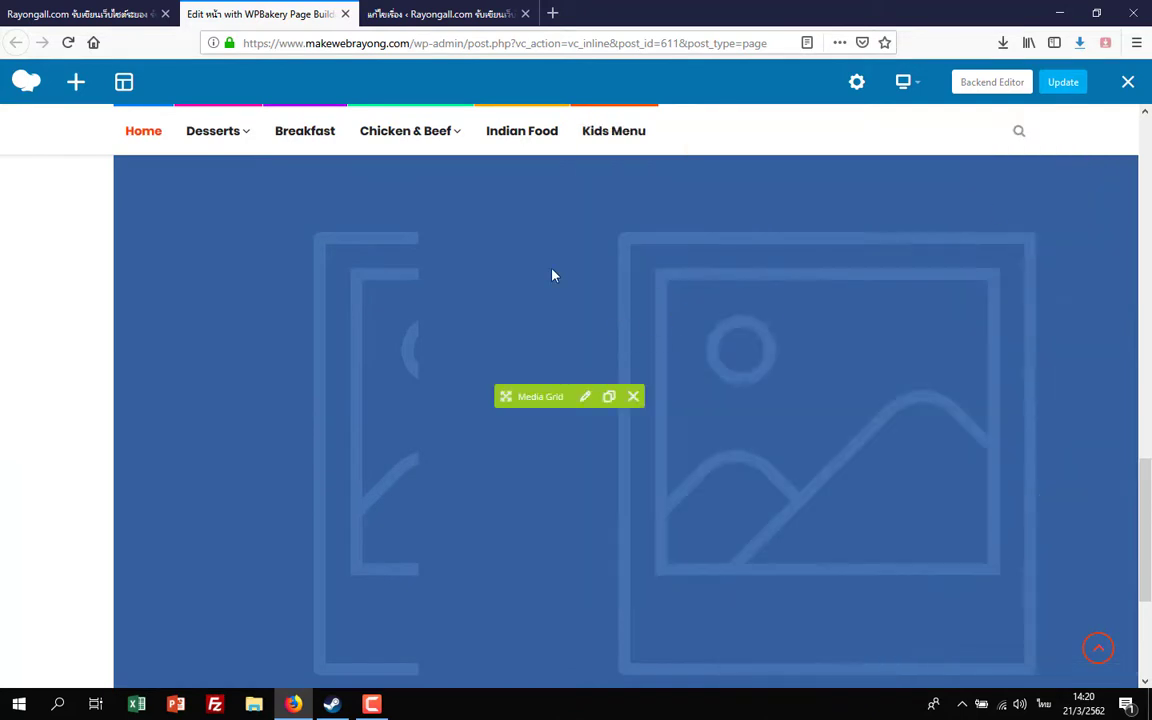
scroll(300, 300, "up", 3)
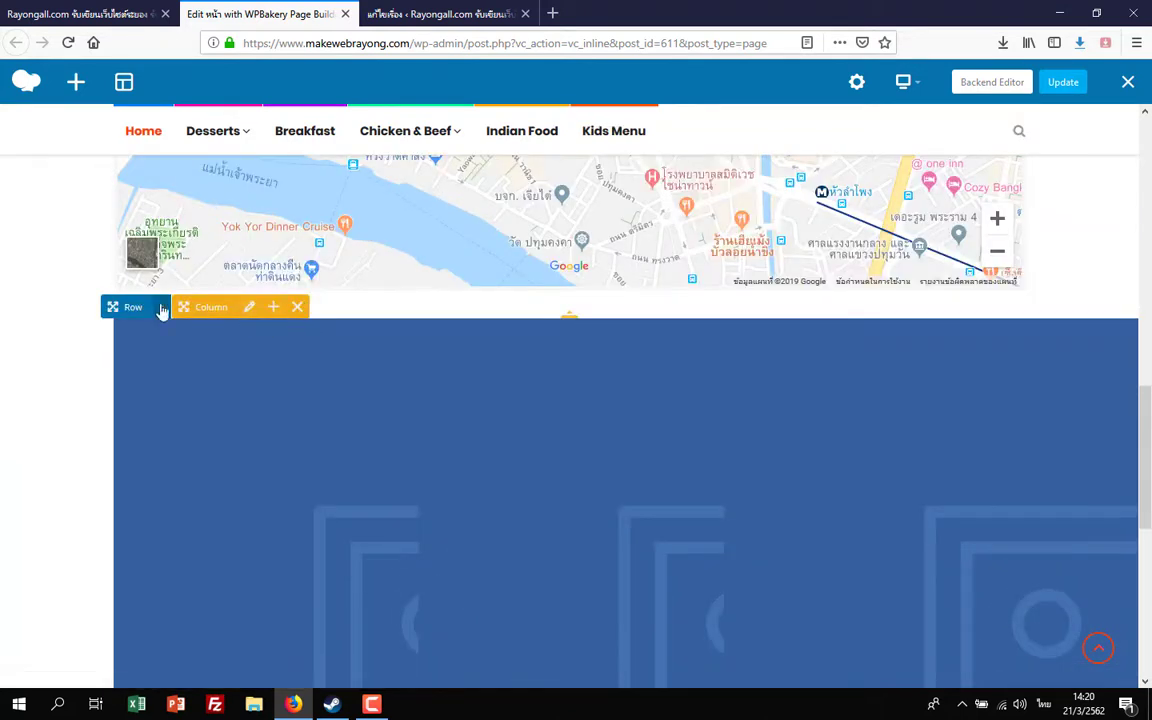
left_click(260, 307)
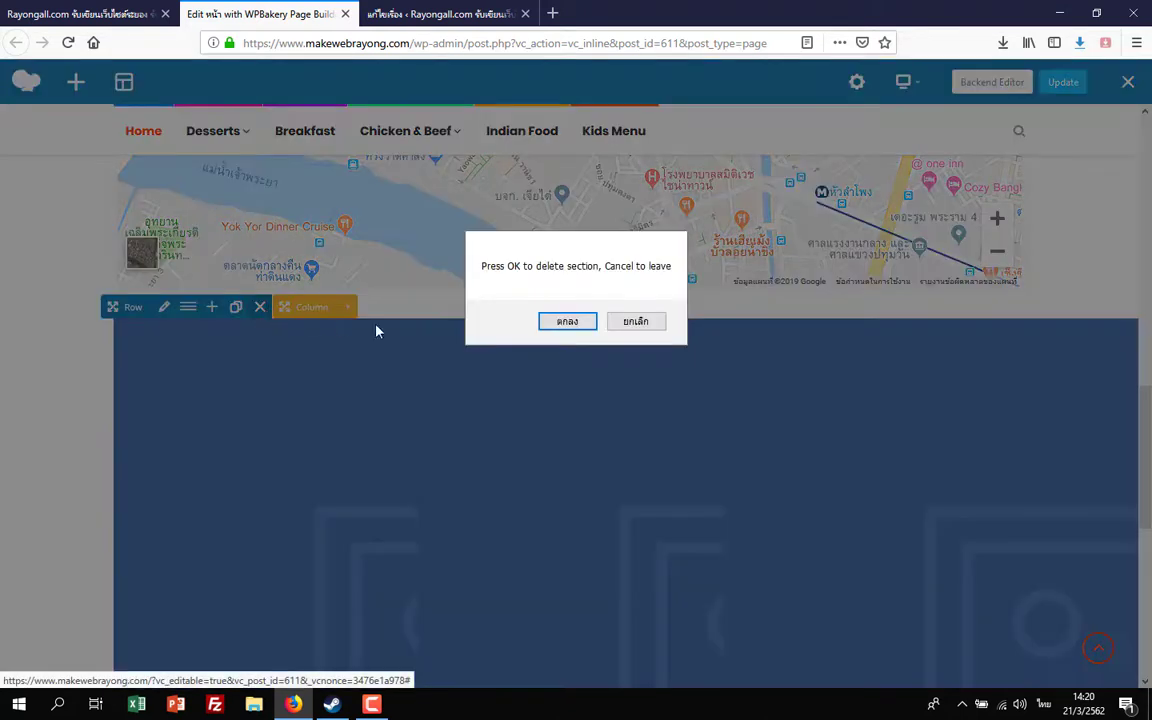
left_click(566, 321)
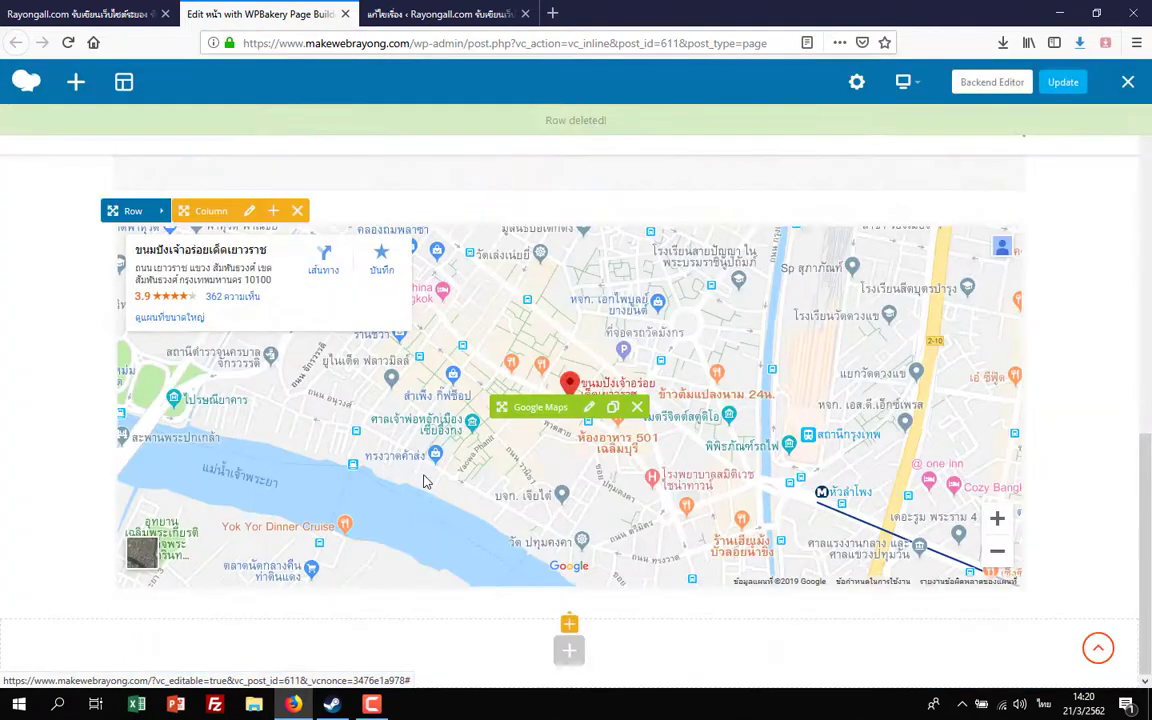
- Add a Post Grid element in a new row below the Google map
left_click(580, 657)
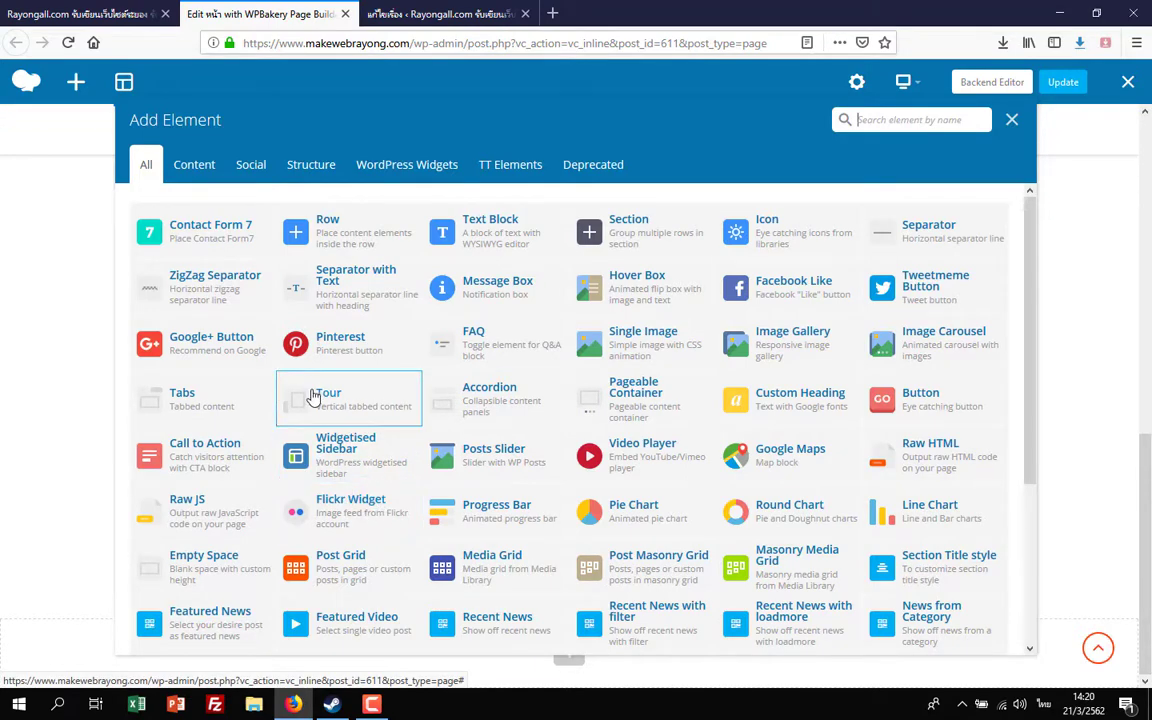
scroll(357, 583, "down", 3)
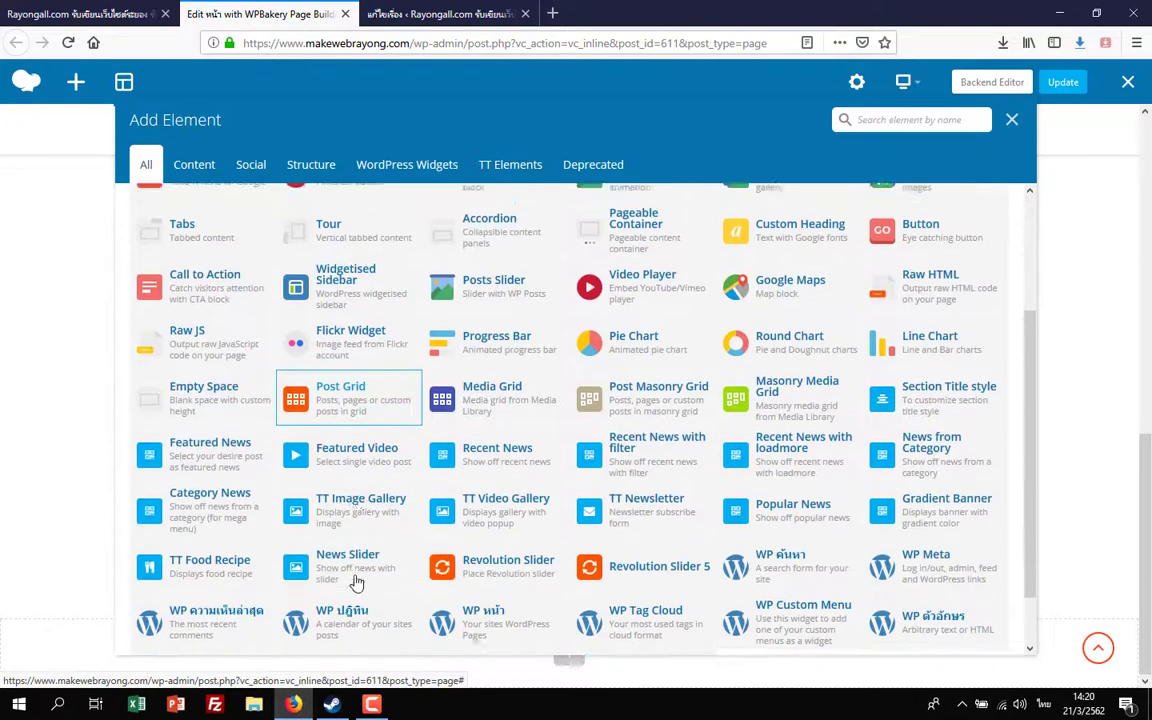
left_click(357, 391)
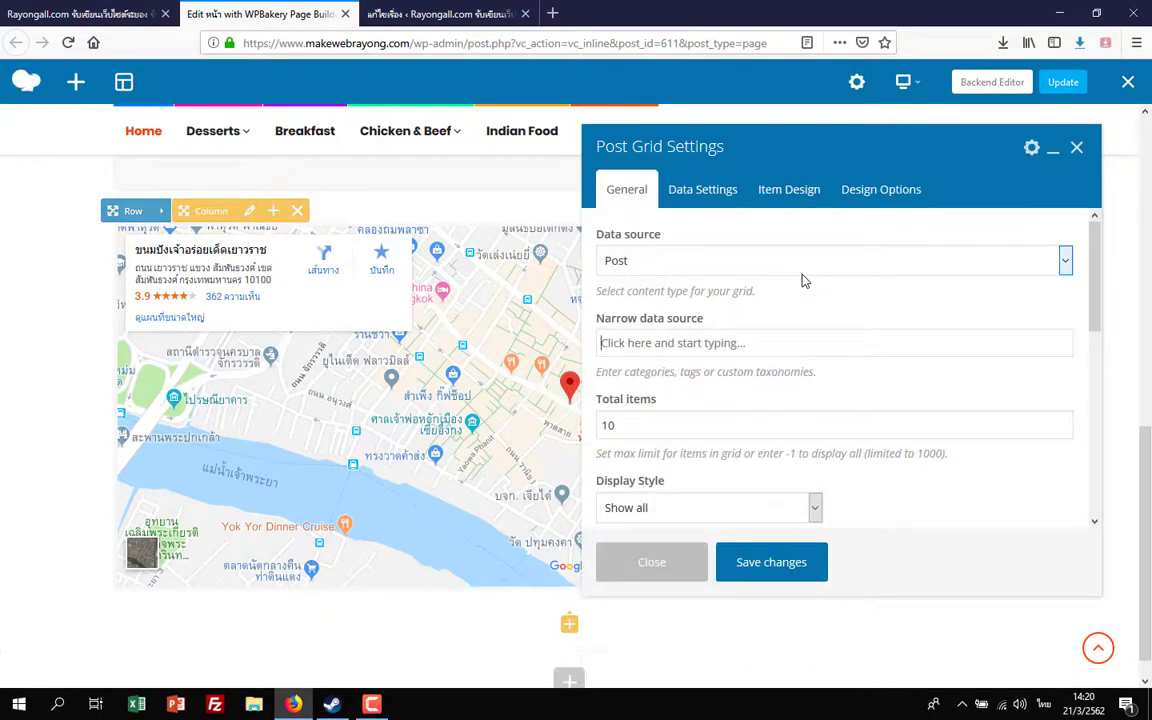
- Examine the Post Grid's data settings, item design, design options and general options such as data source, display style and elements per row
left_click(730, 197)
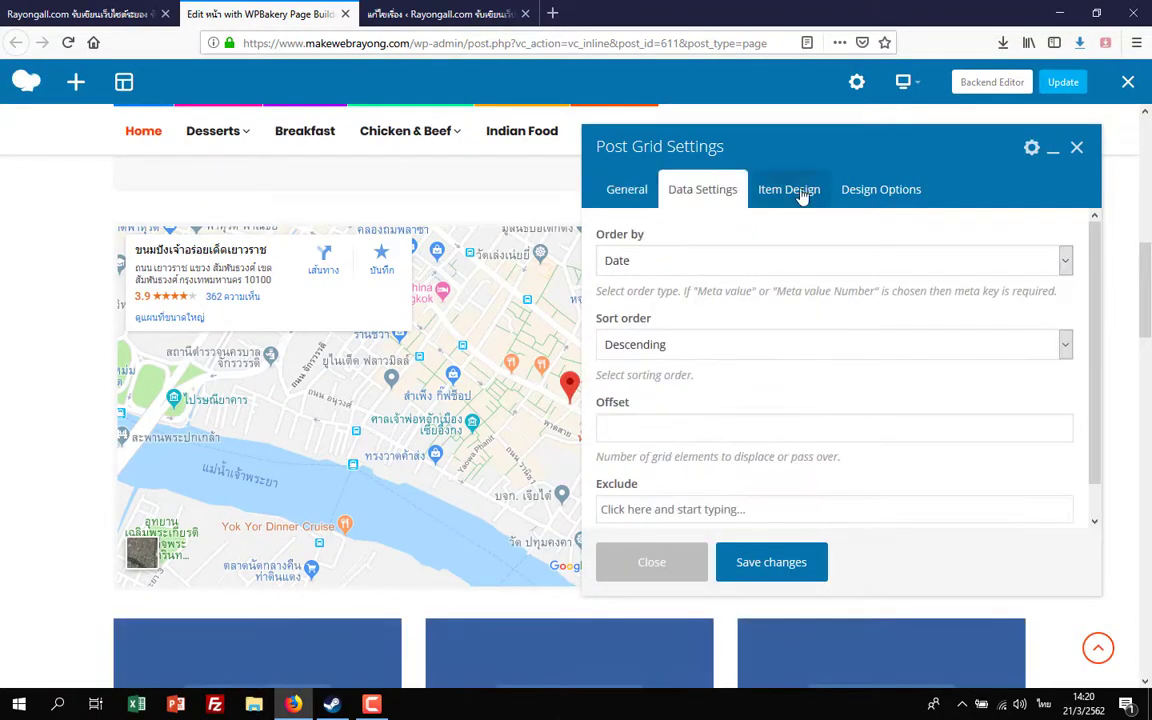
left_click(801, 194)
left_click(735, 198)
scroll(854, 337, "down", 1)
scroll(870, 290, "up", 1)
left_click(891, 204)
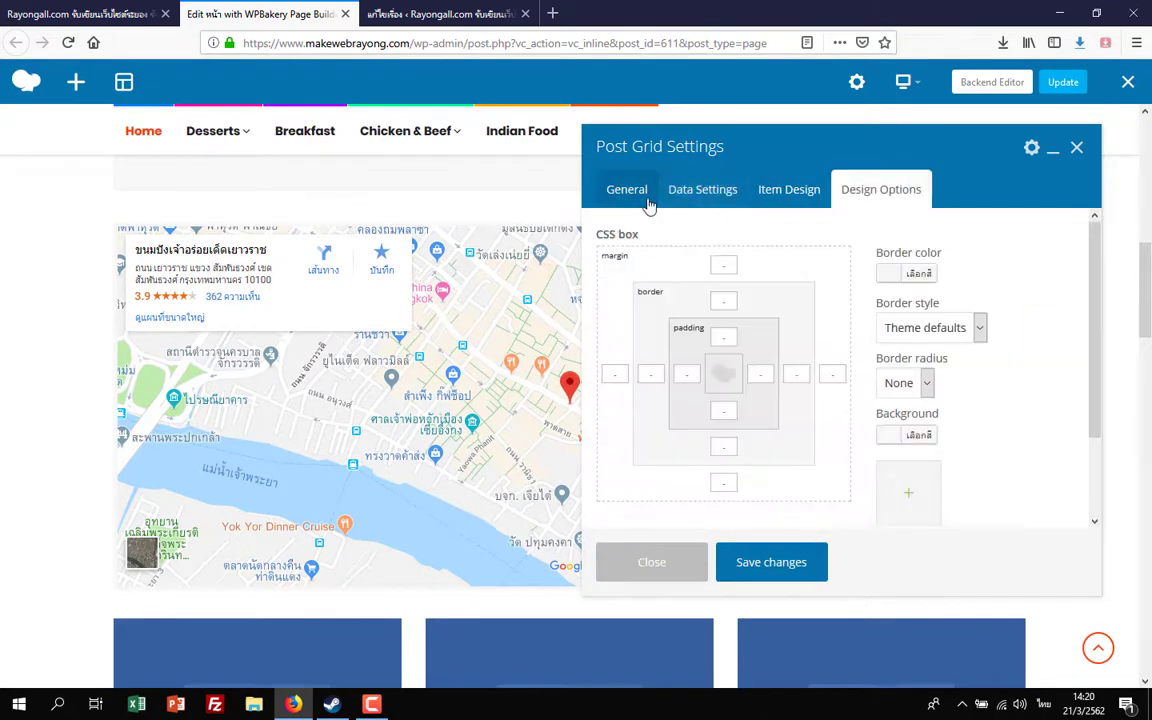
left_click(649, 201)
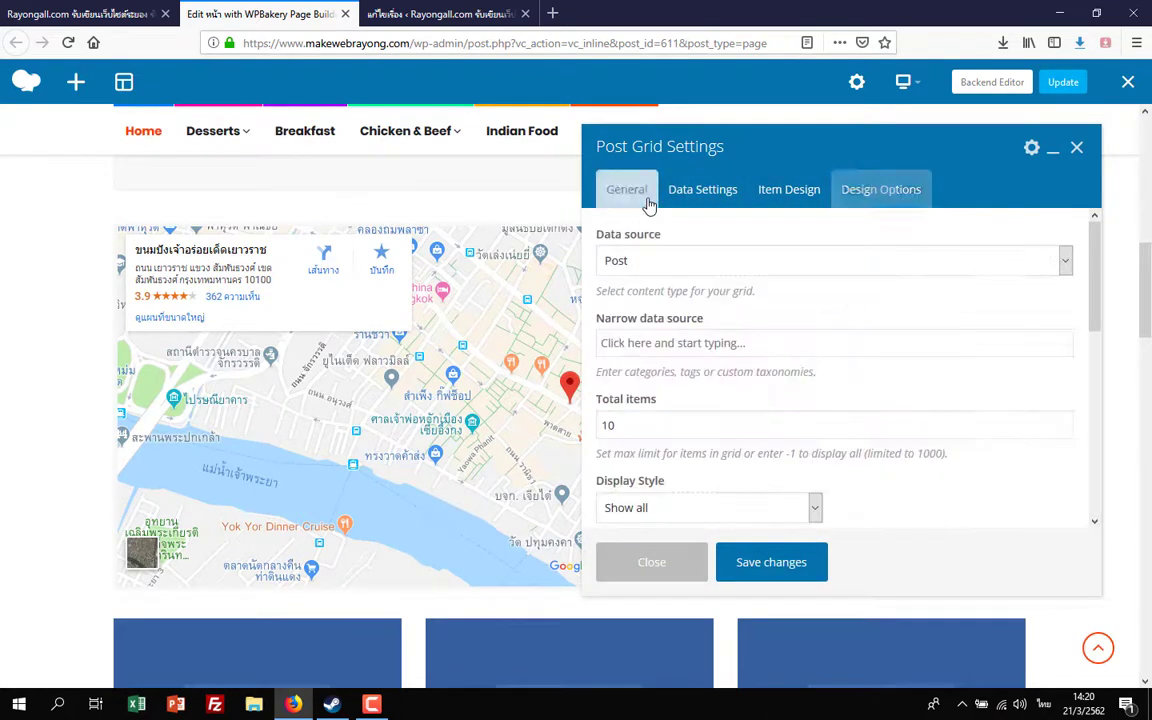
left_click(753, 264)
left_click(754, 270)
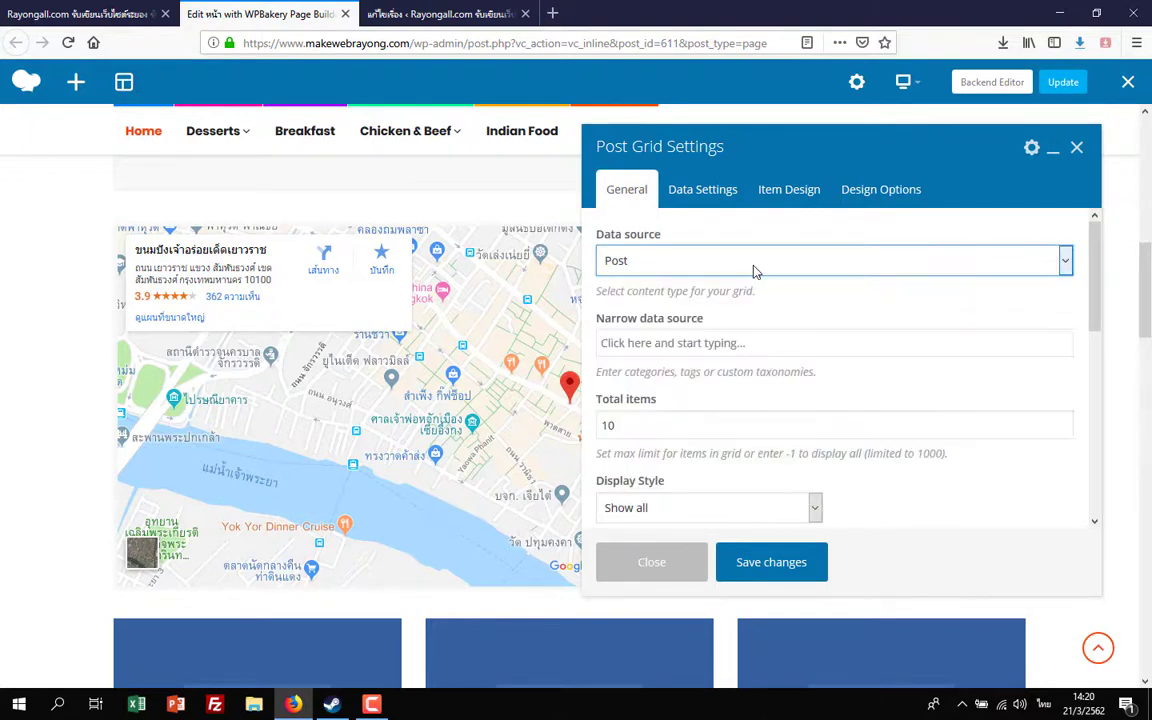
scroll(750, 350, "down", 3)
scroll(752, 352, "down", 4)
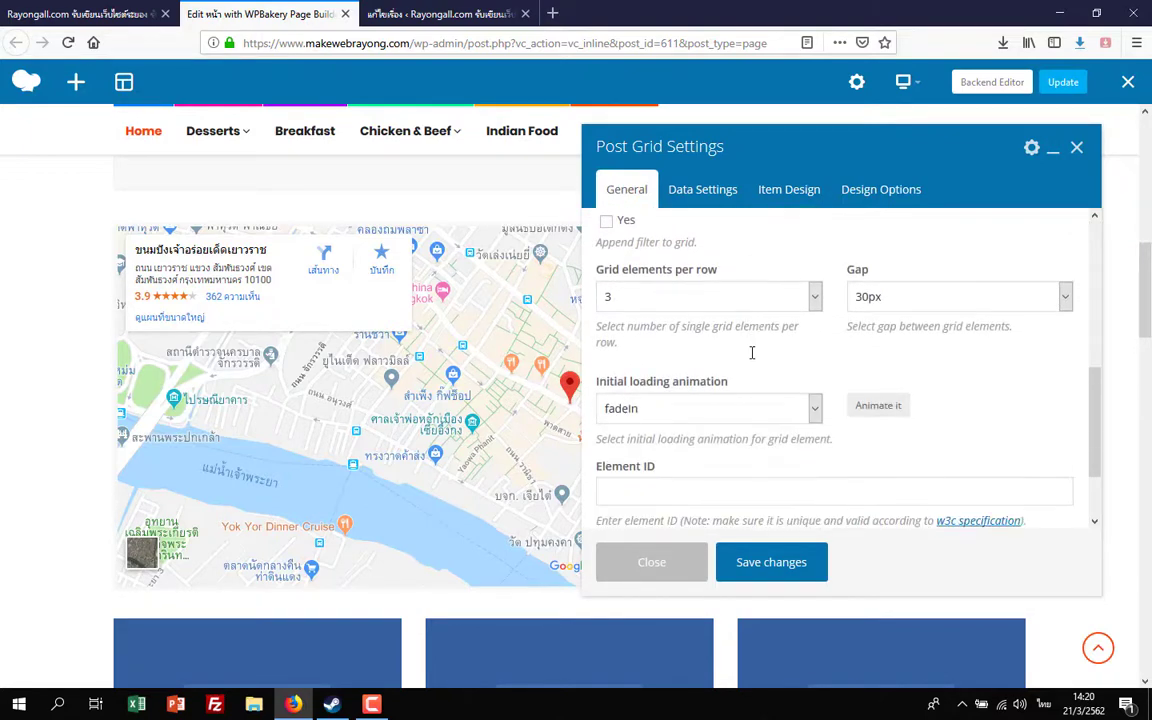
- Save the Post Grid with Post as its data source, close its settings and look over the post cards below the map
left_click(771, 564)
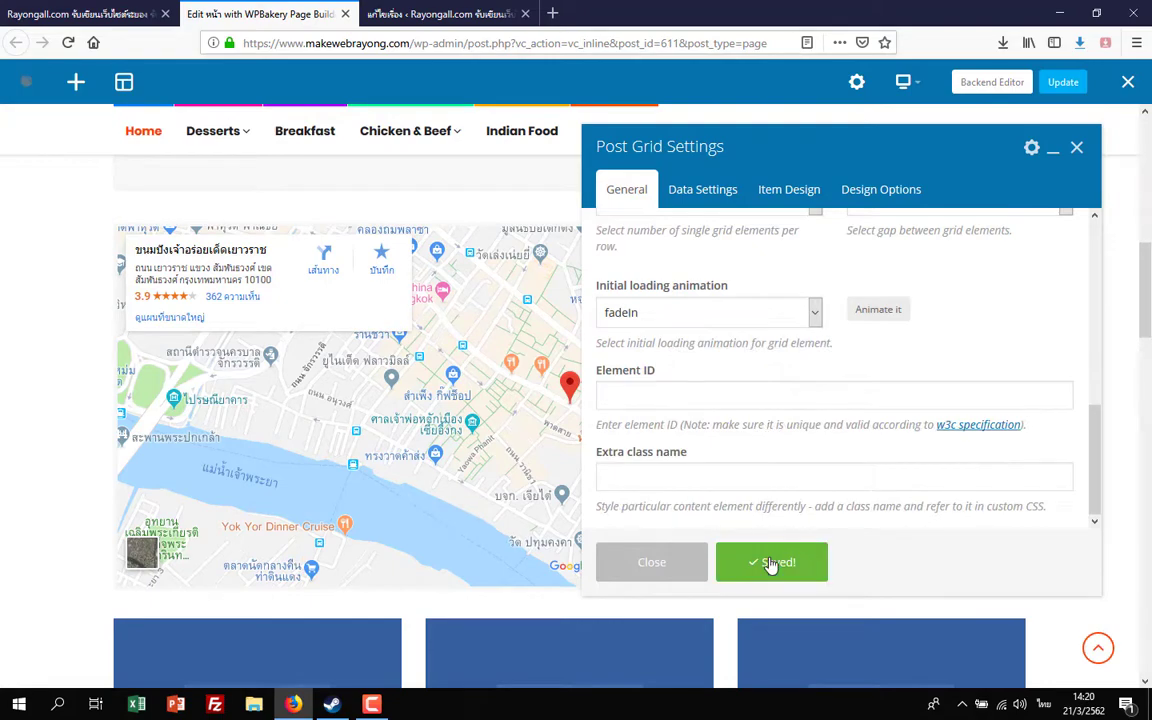
left_click(1076, 147)
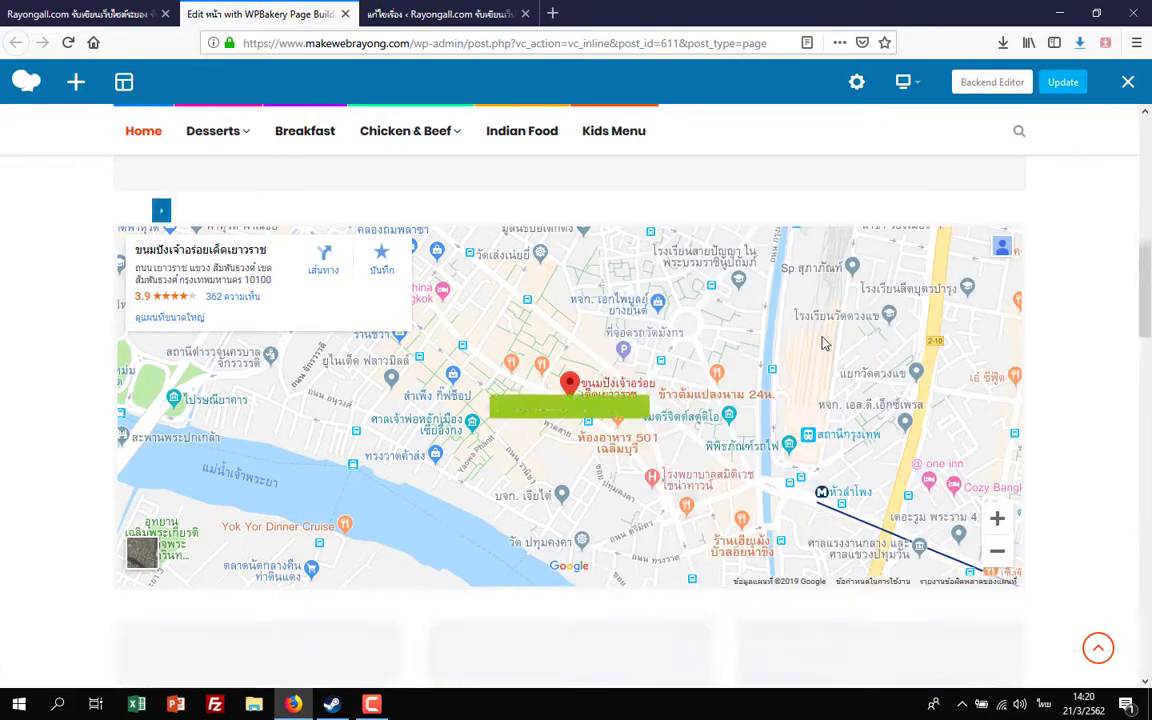
scroll(822, 343, "down", 3)
scroll(822, 343, "down", 4)
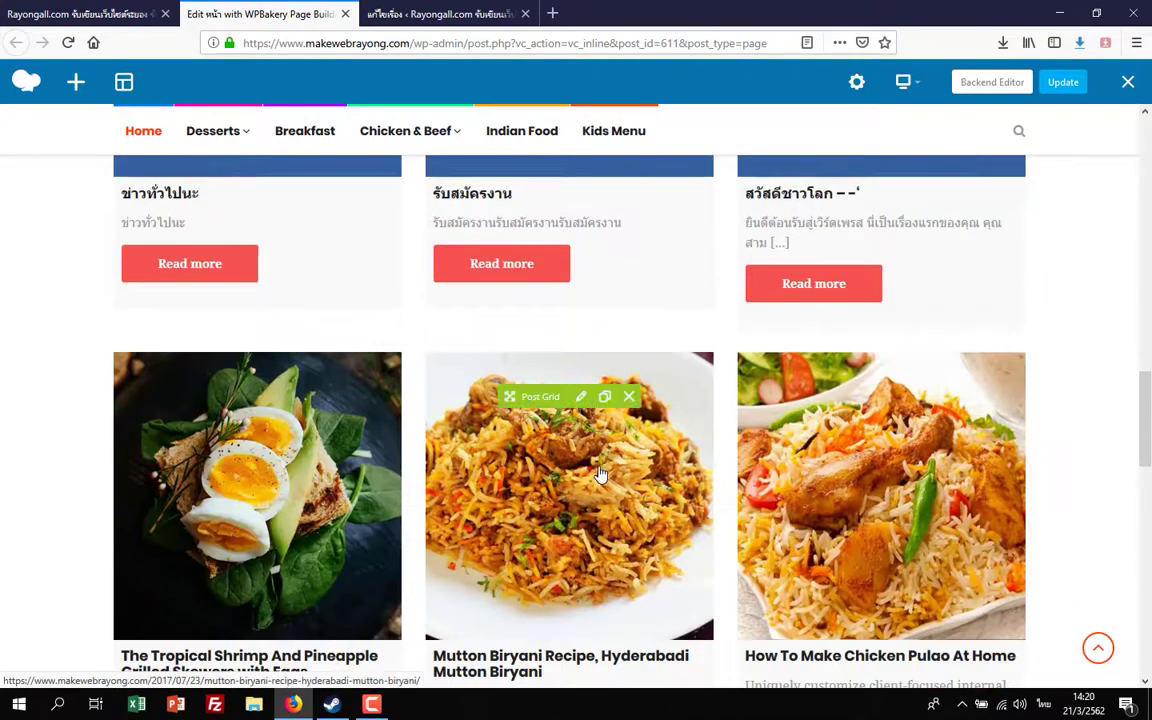
scroll(600, 476, "down", 4)
scroll(597, 476, "down", 5)
scroll(597, 476, "up", 7)
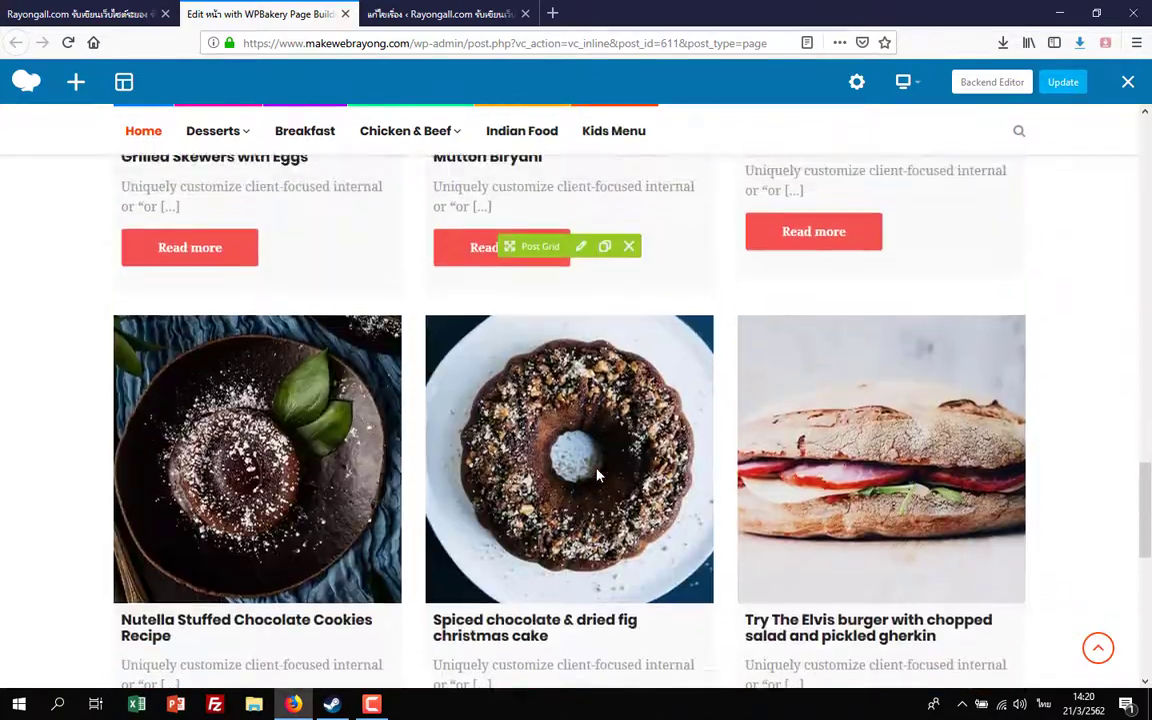
scroll(597, 476, "up", 8)
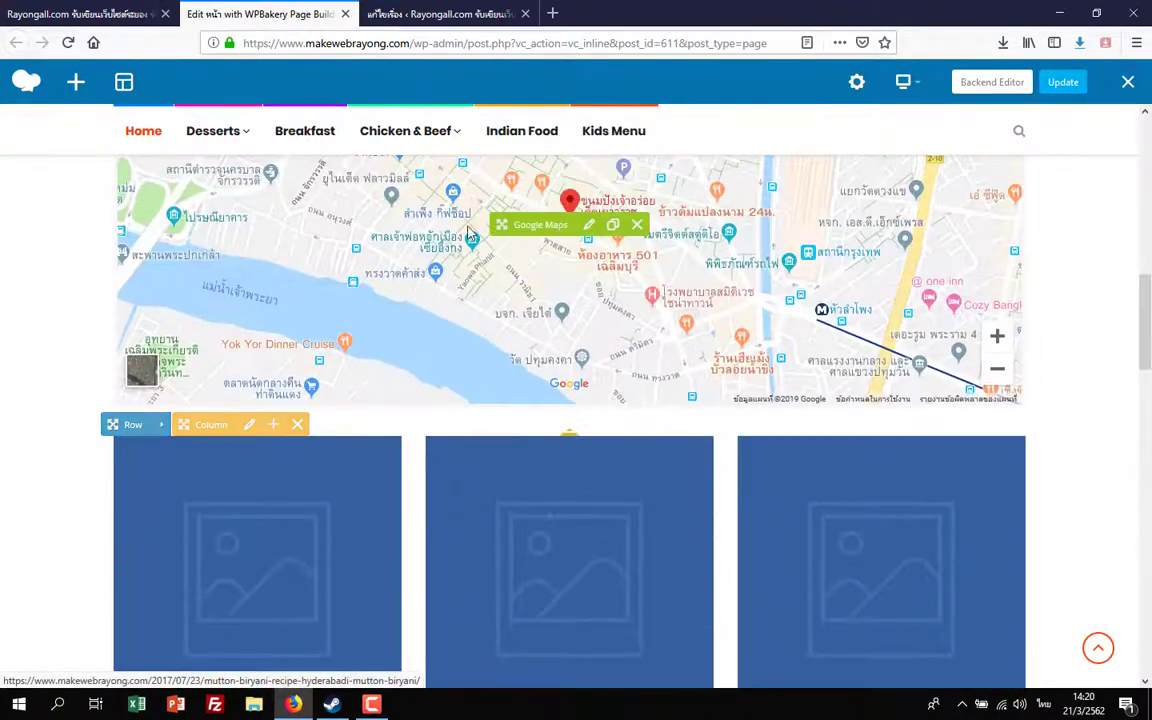
- Compare the list of all posts in the WordPress dashboard with the cards in the page editor's post grid
left_click(393, 12)
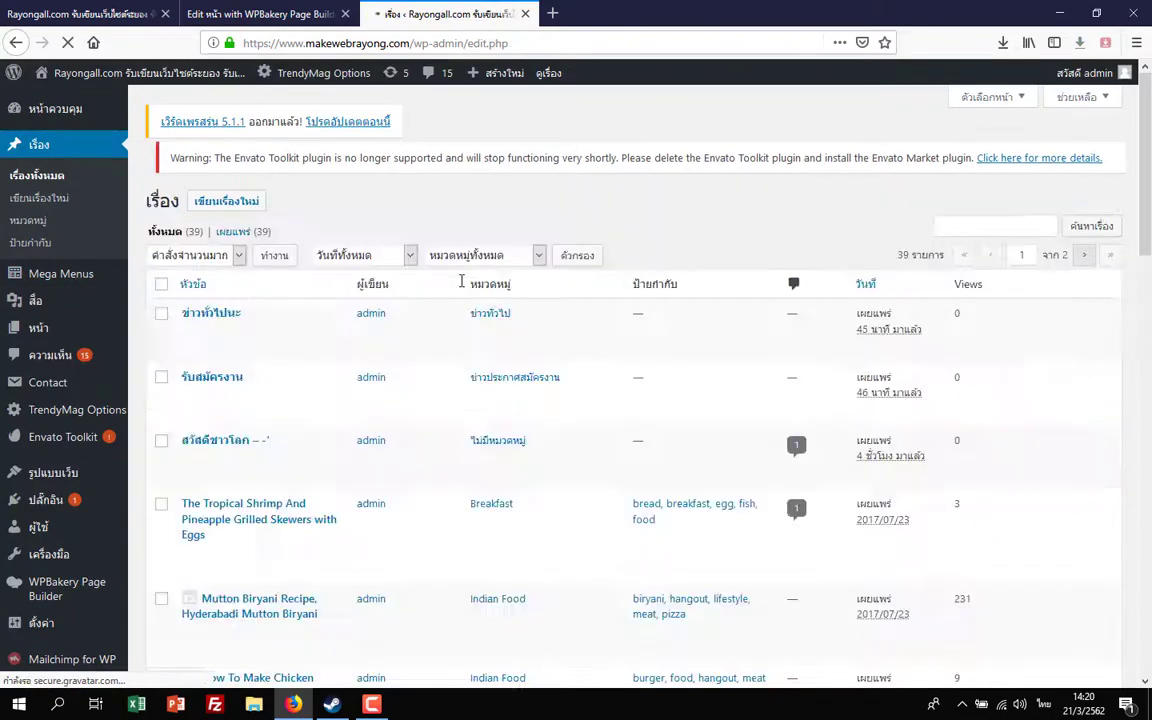
scroll(334, 424, "down", 4)
scroll(334, 424, "down", 3)
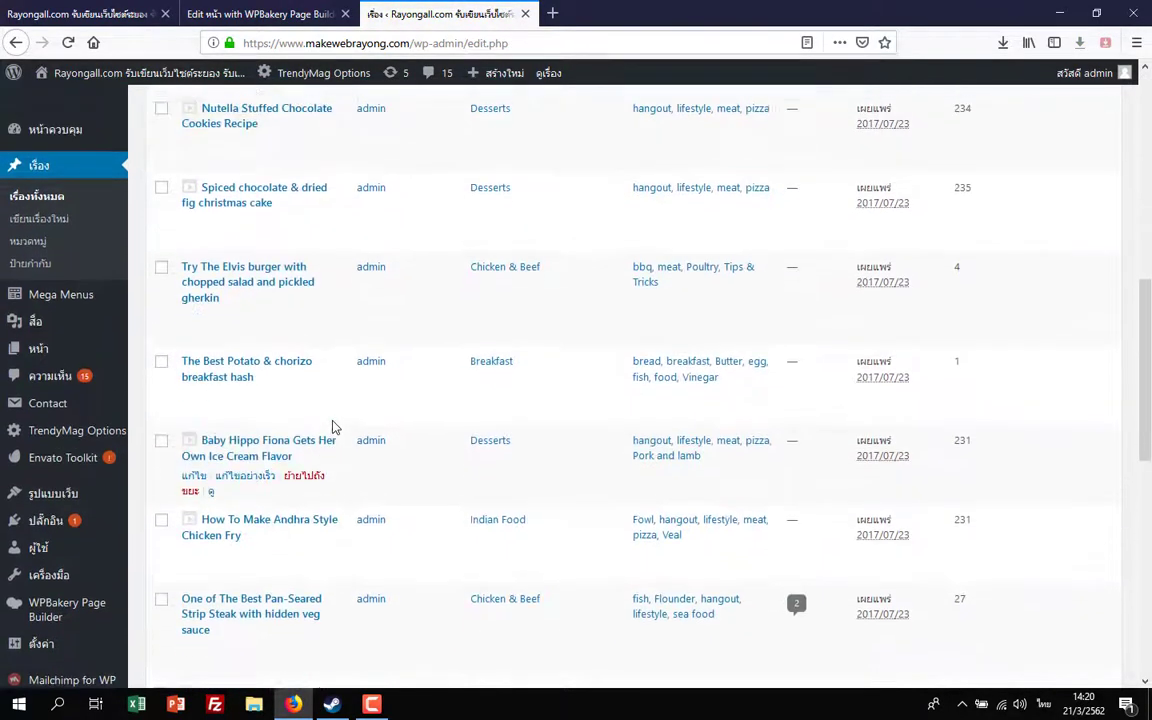
scroll(334, 424, "up", 10)
left_click(255, 13)
scroll(511, 450, "down", 11)
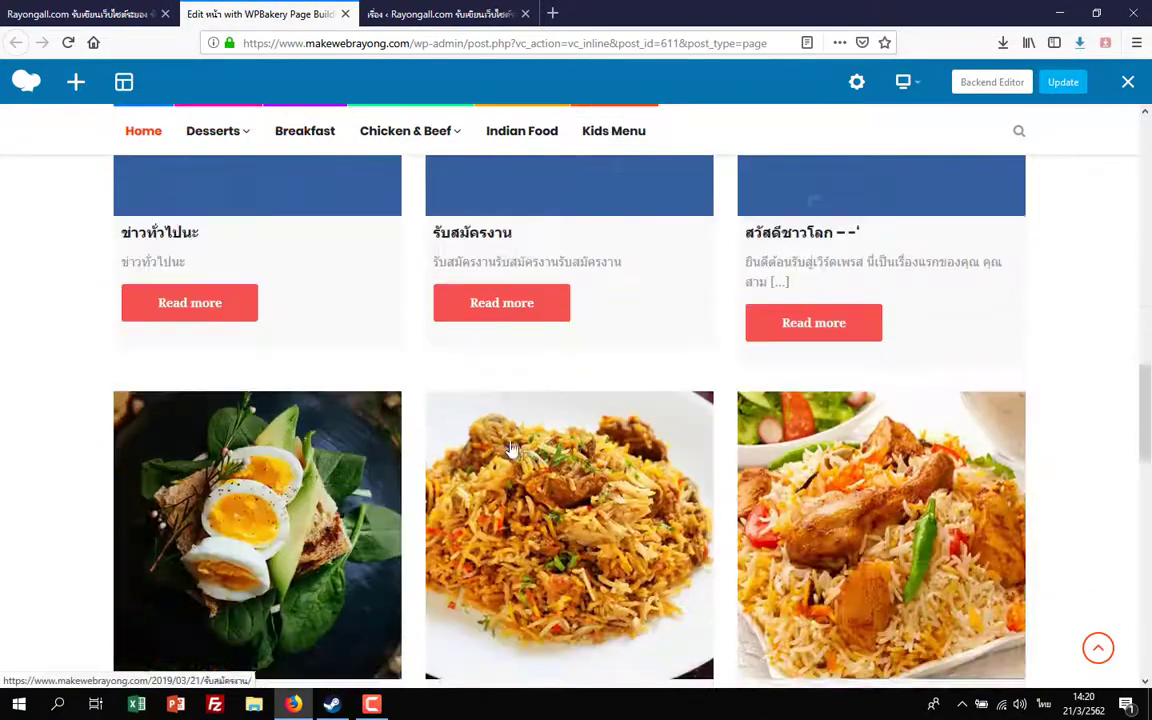
- Update the edited page and reload the live home page to check the post grid below the map
scroll(224, 265, "up", 7)
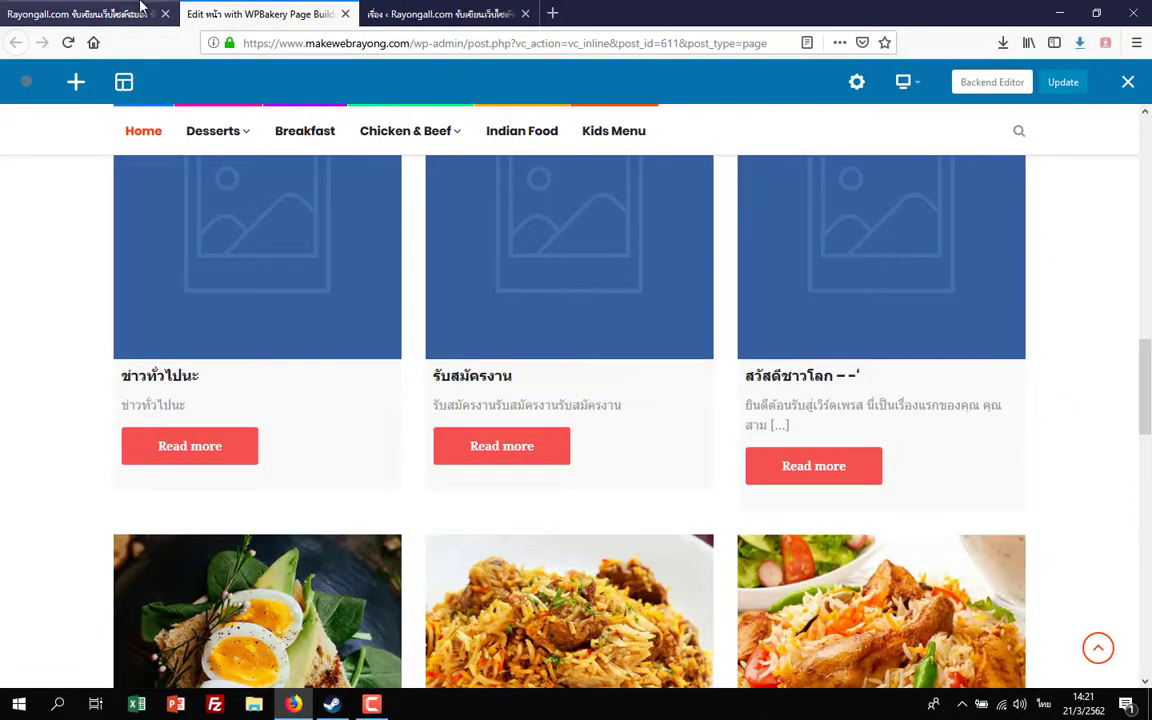
left_click(78, 14)
left_click(67, 43)
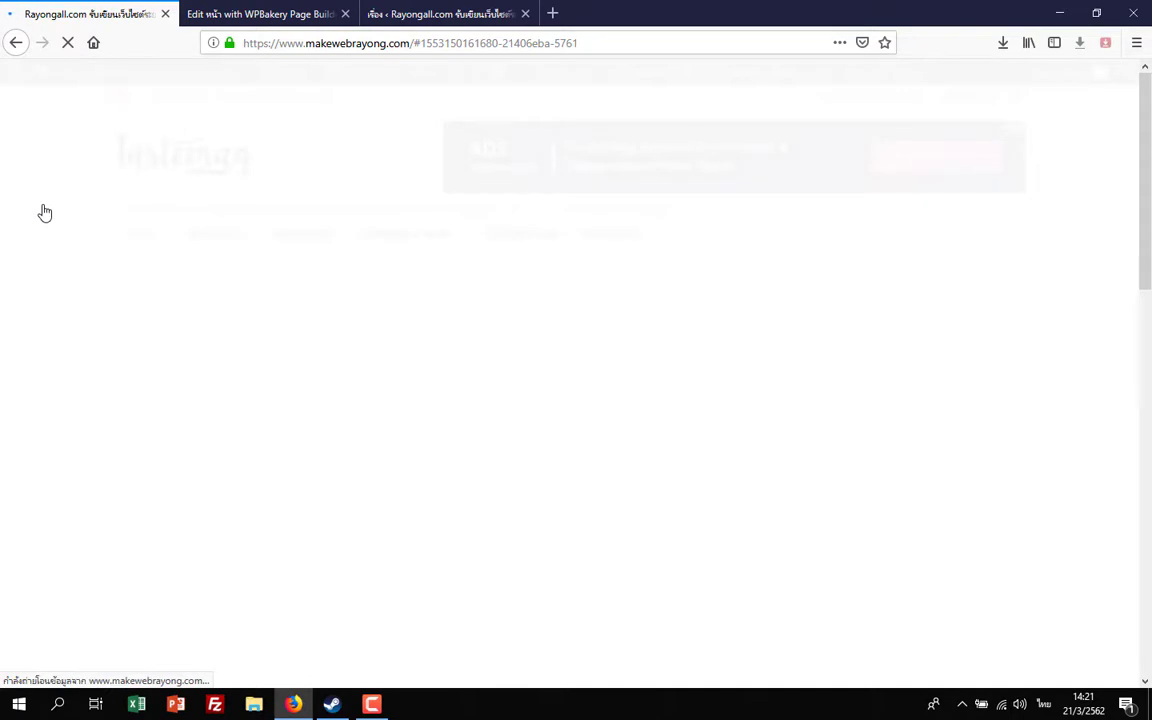
scroll(44, 212, "down", 5)
scroll(44, 212, "down", 1)
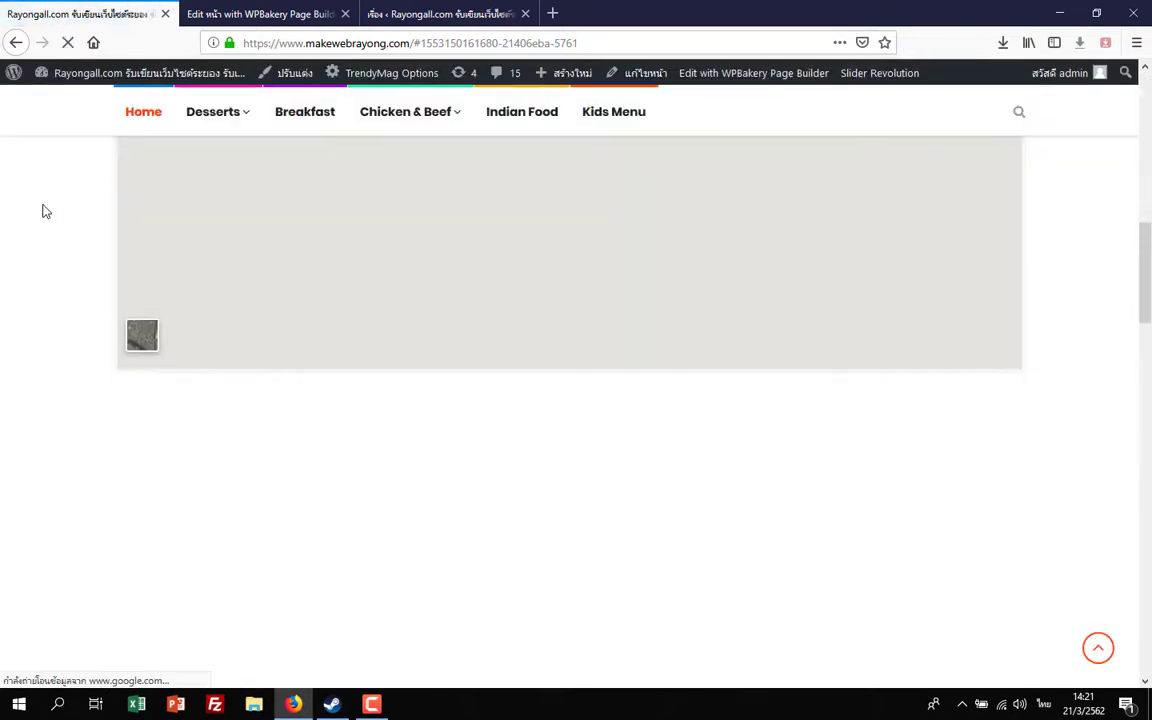
scroll(44, 212, "down", 10)
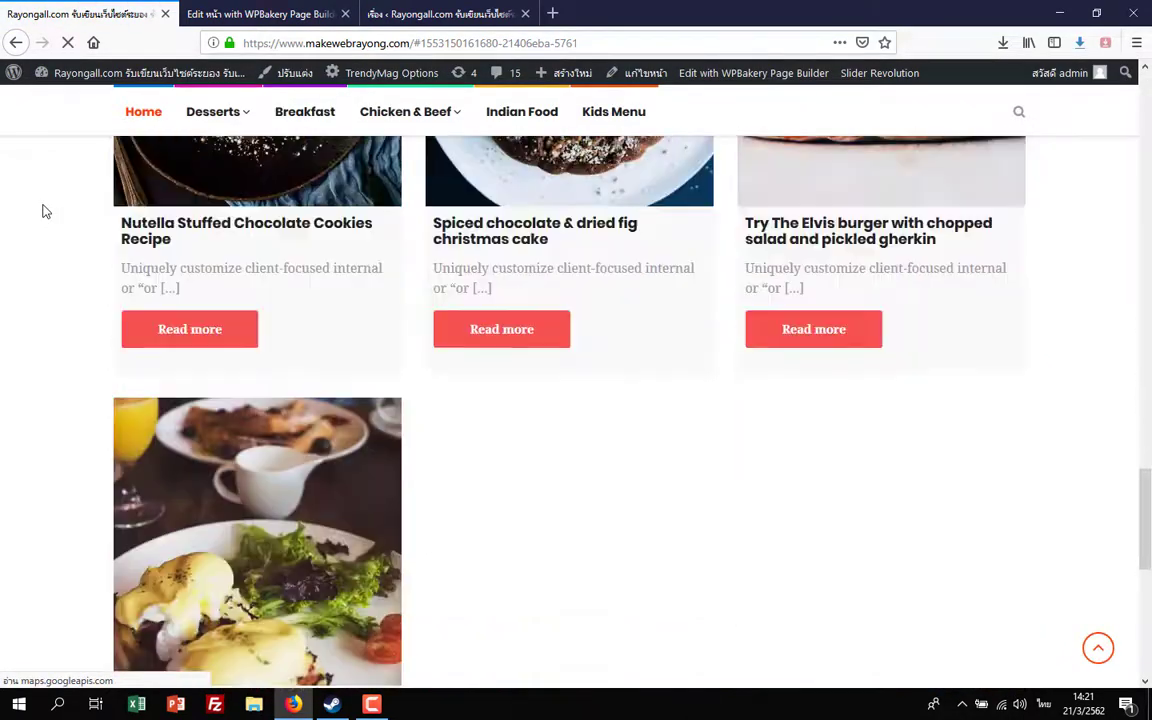
scroll(44, 212, "down", 4)
scroll(44, 212, "up", 12)
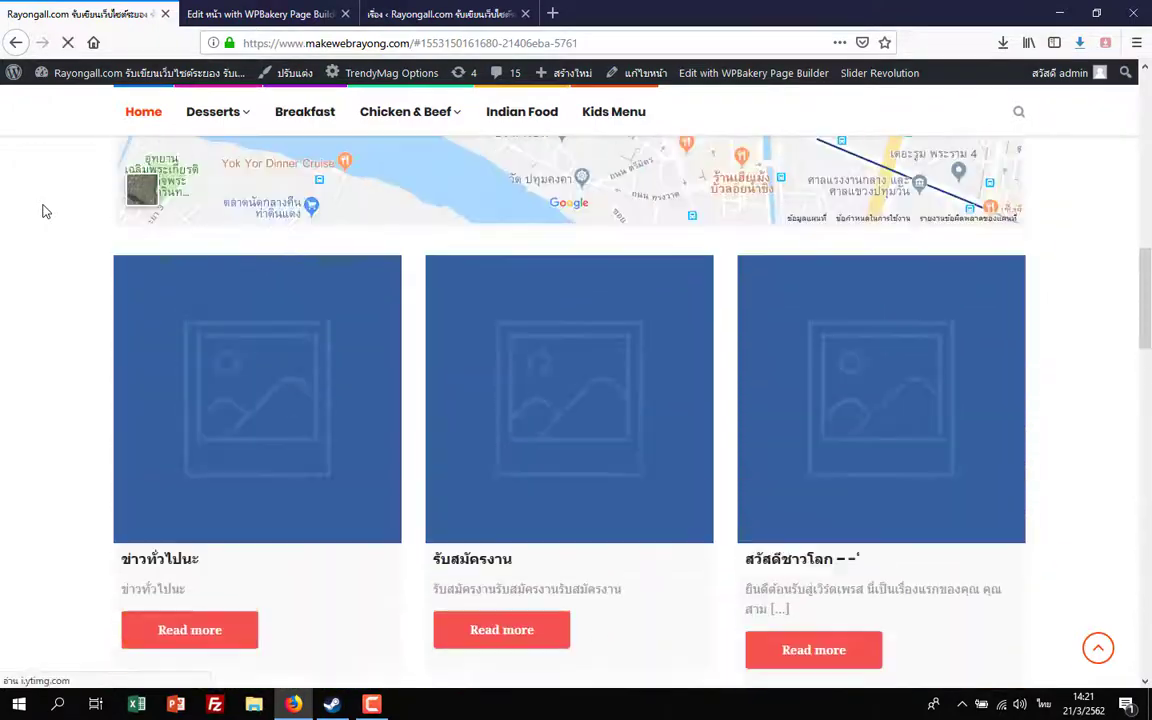
scroll(44, 212, "up", 6)
scroll(44, 212, "down", 5)
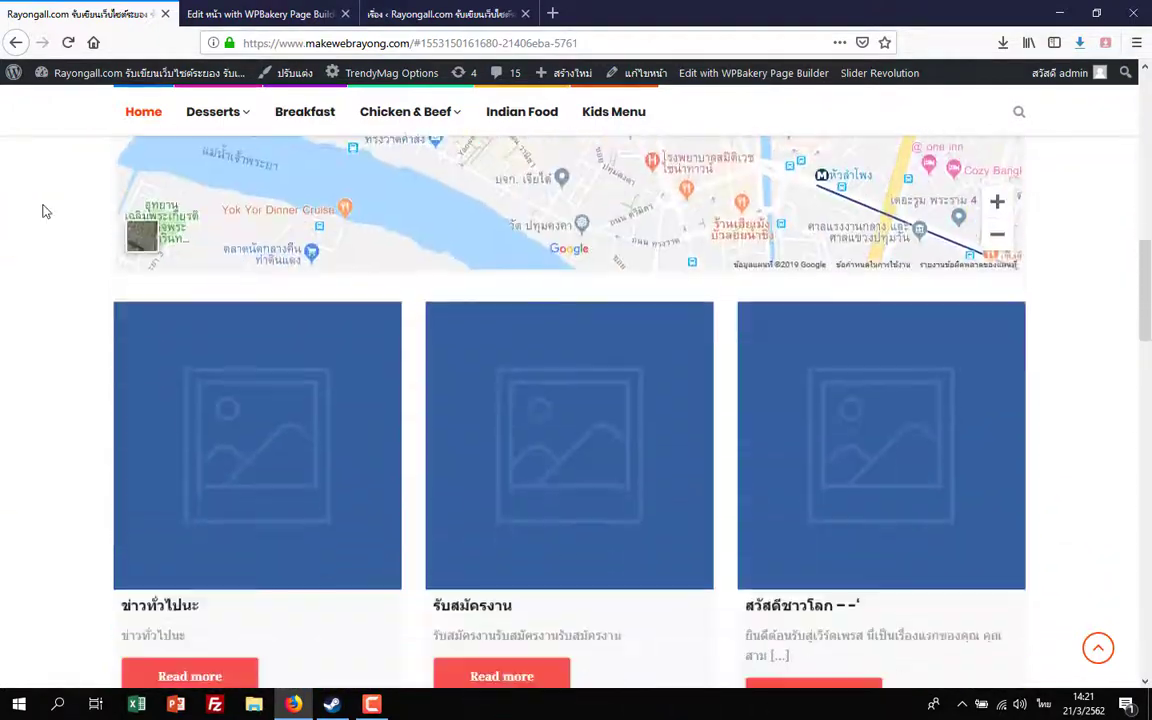
- Look over the live post grid, return to the page editor and delete the row holding the grid below the map
scroll(44, 212, "down", 7)
left_click(272, 12)
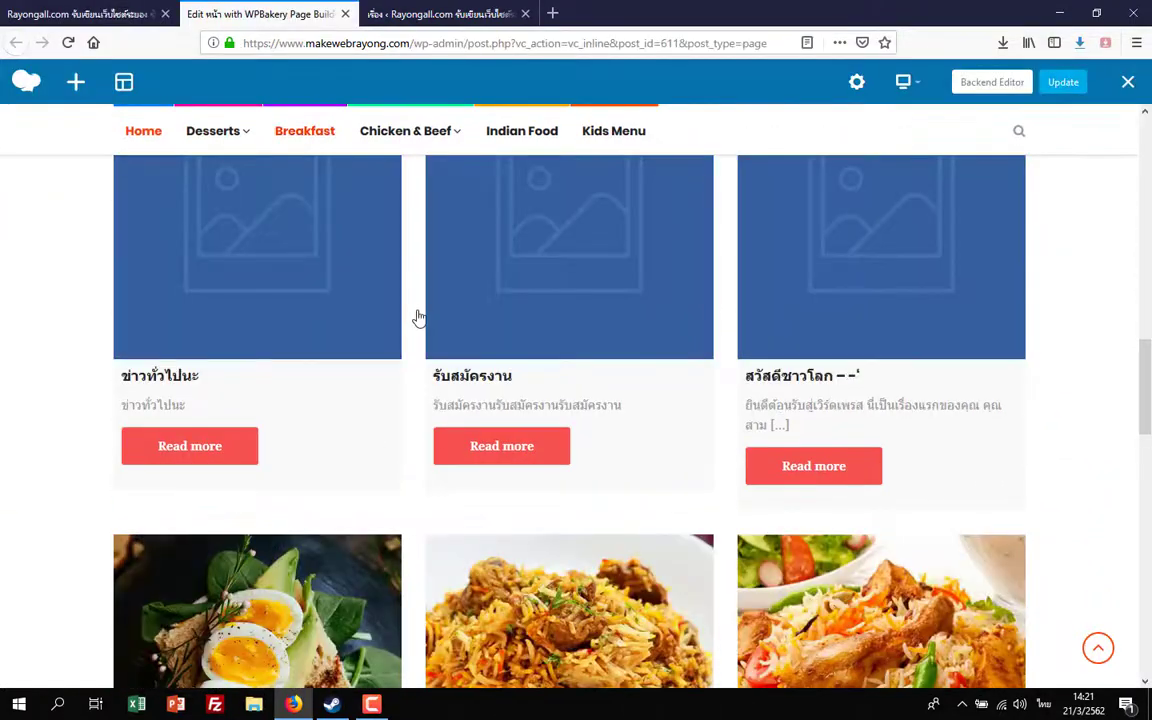
scroll(418, 317, "up", 3)
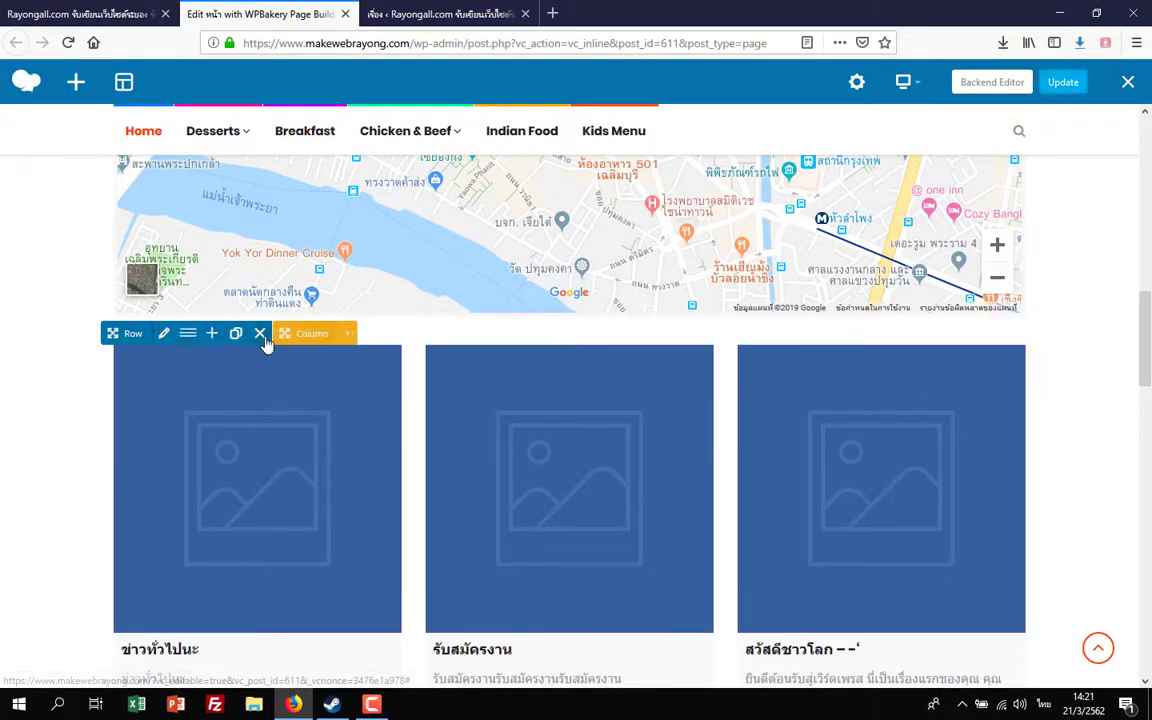
left_click(260, 334)
left_click(546, 325)
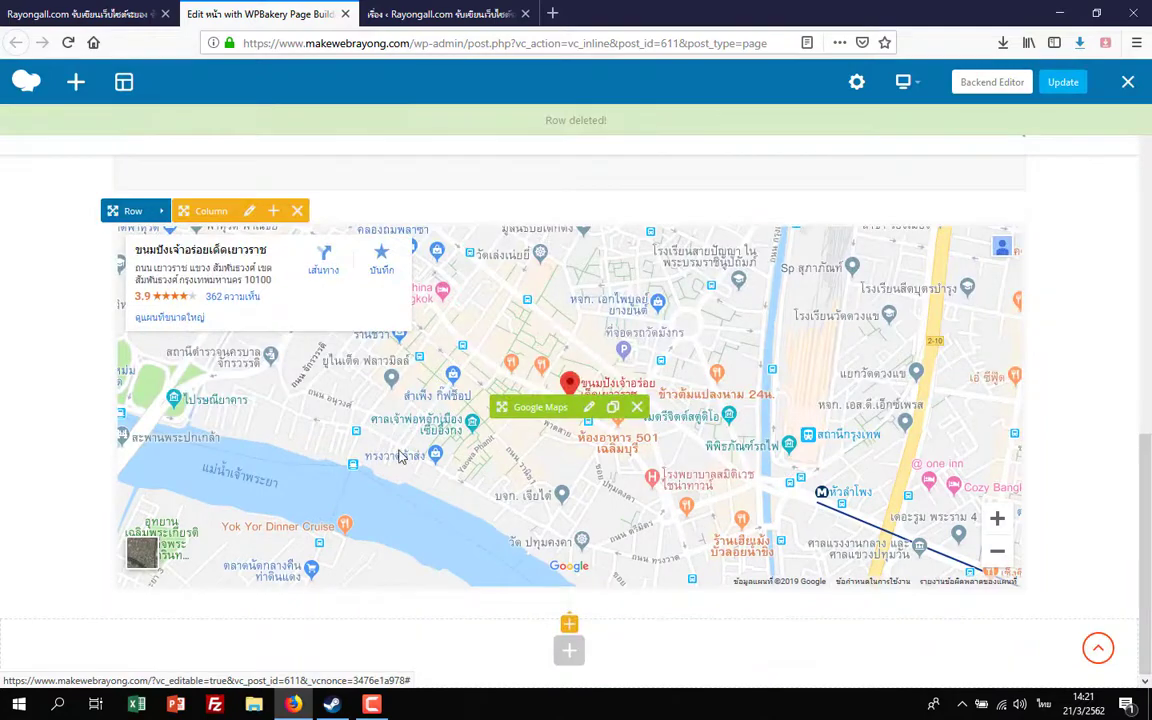
- Set the column layout of the row with the tabs to 5/6 + 1/6 after trying 1/4 + 3/4 and 1/2 + 1/2
scroll(398, 456, "up", 10)
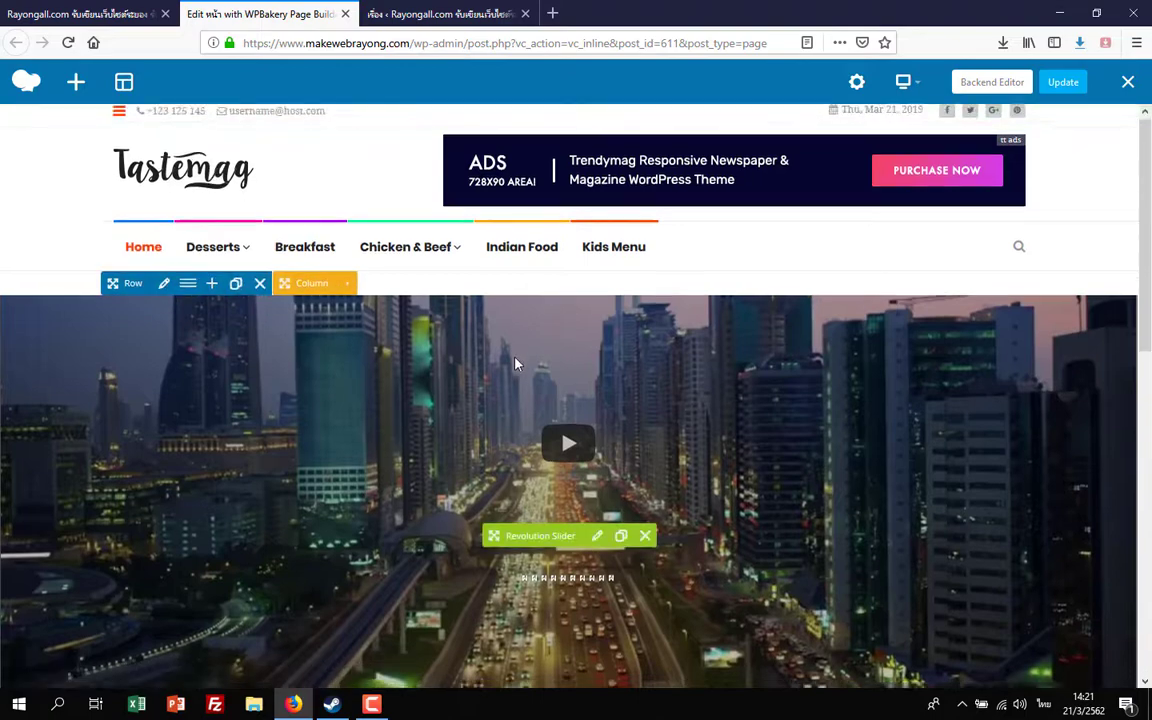
scroll(450, 404, "down", 4)
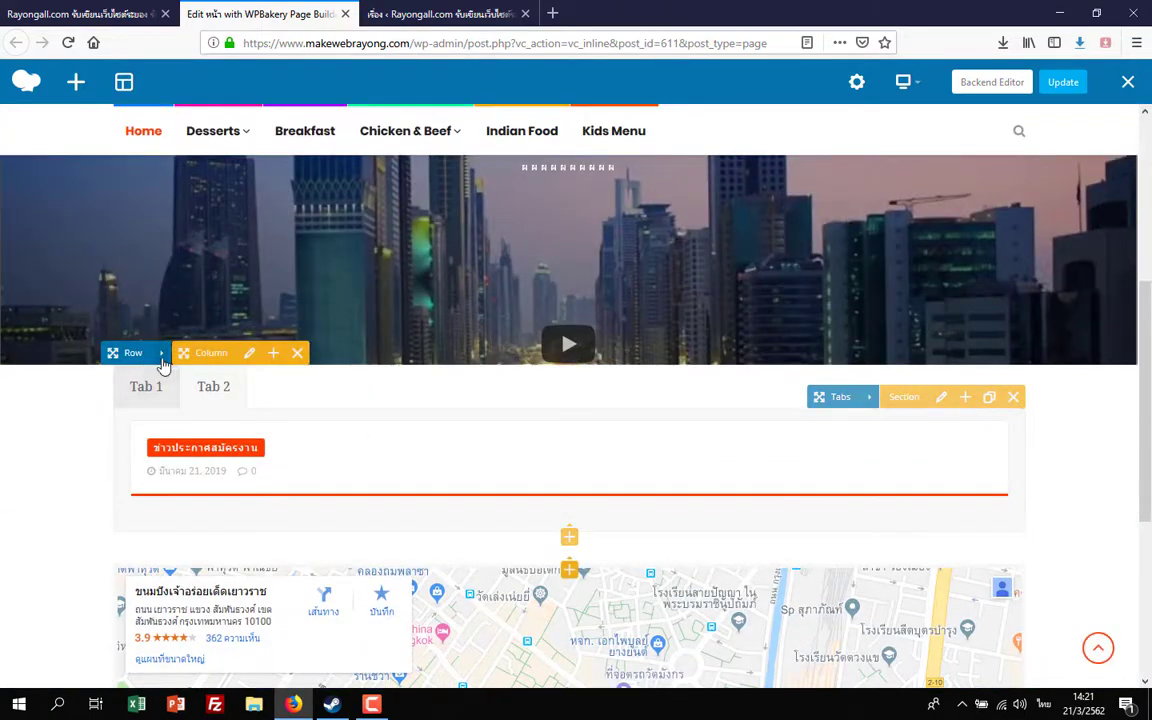
mouse_move(163, 362)
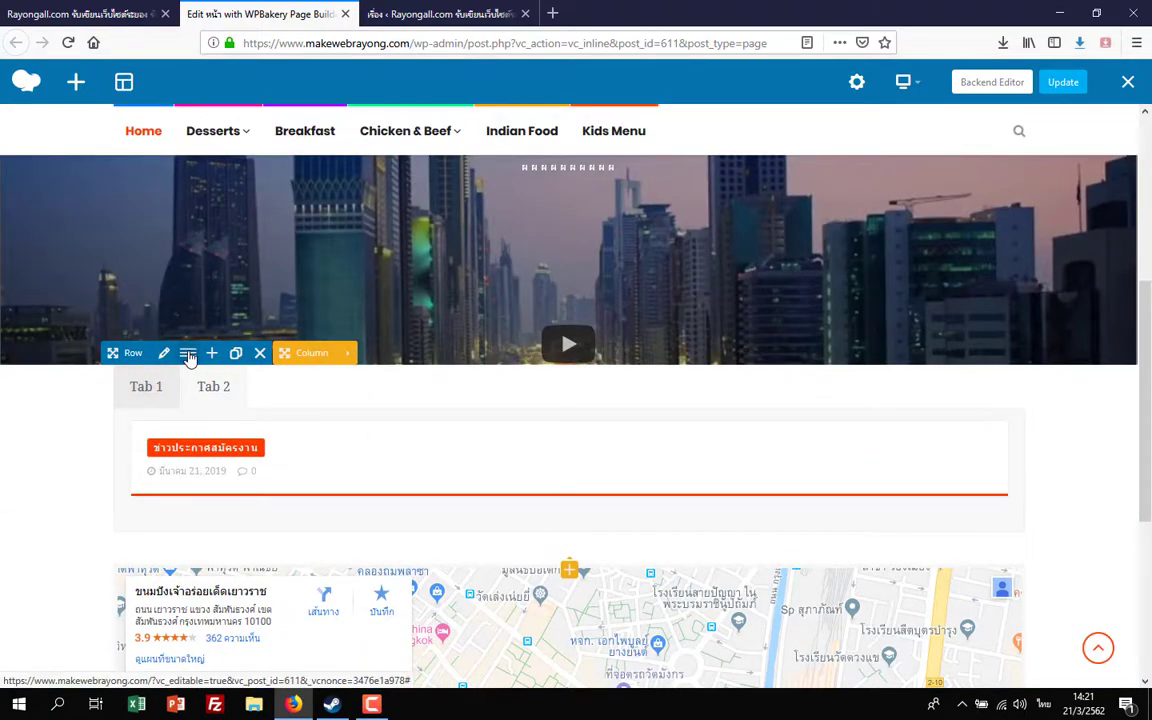
left_click(188, 355)
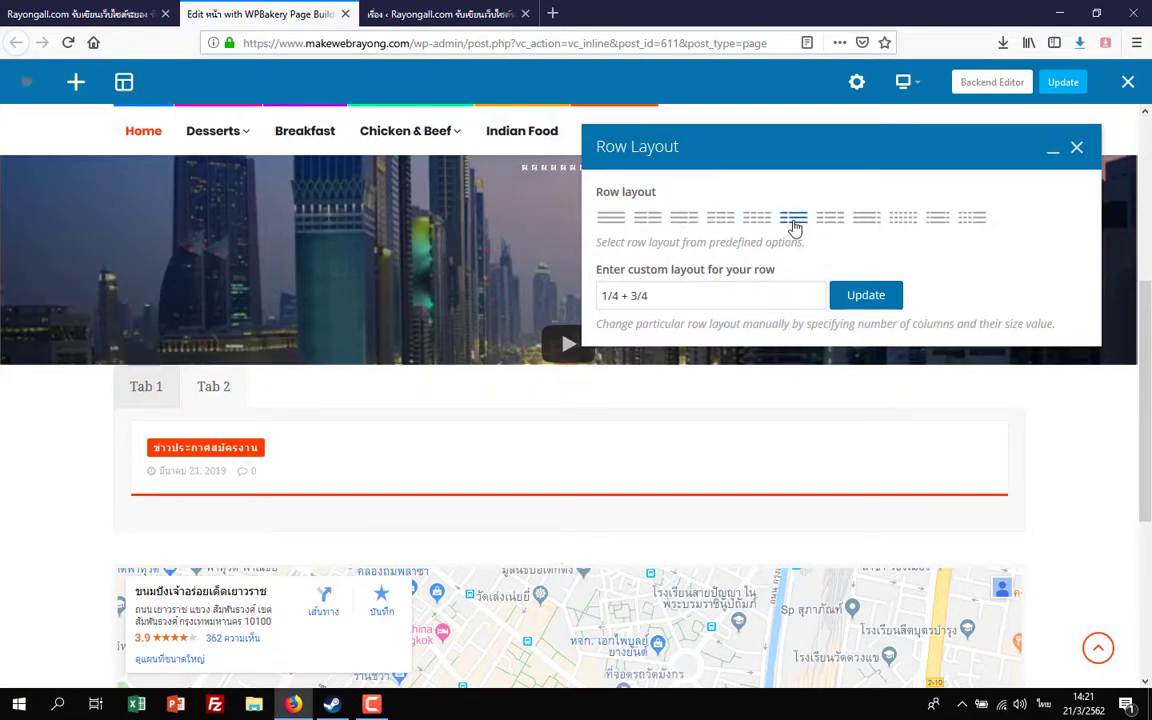
mouse_move(288, 465)
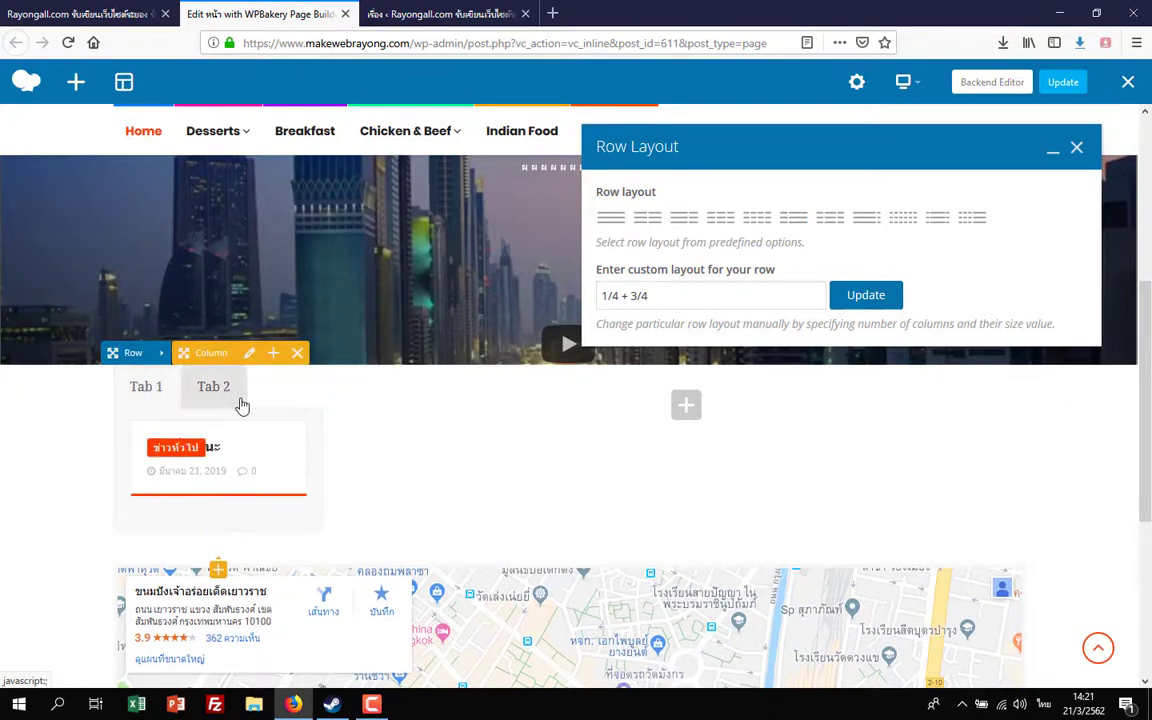
left_click(238, 402)
left_click(645, 220)
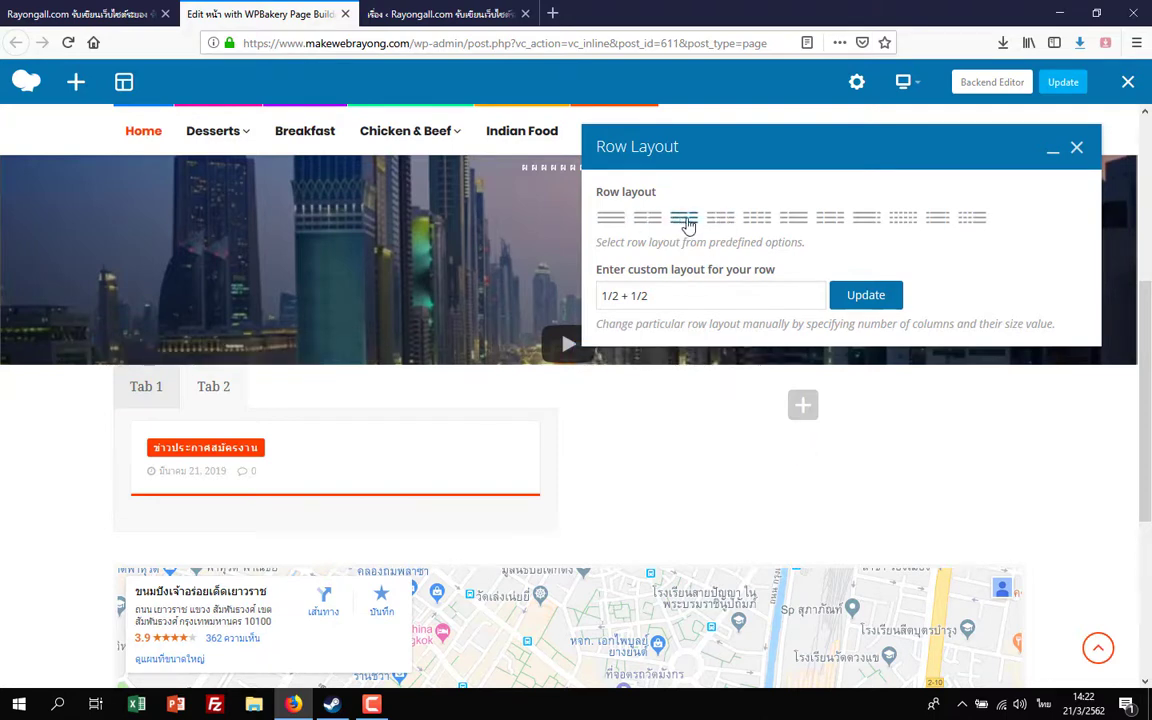
left_click(866, 226)
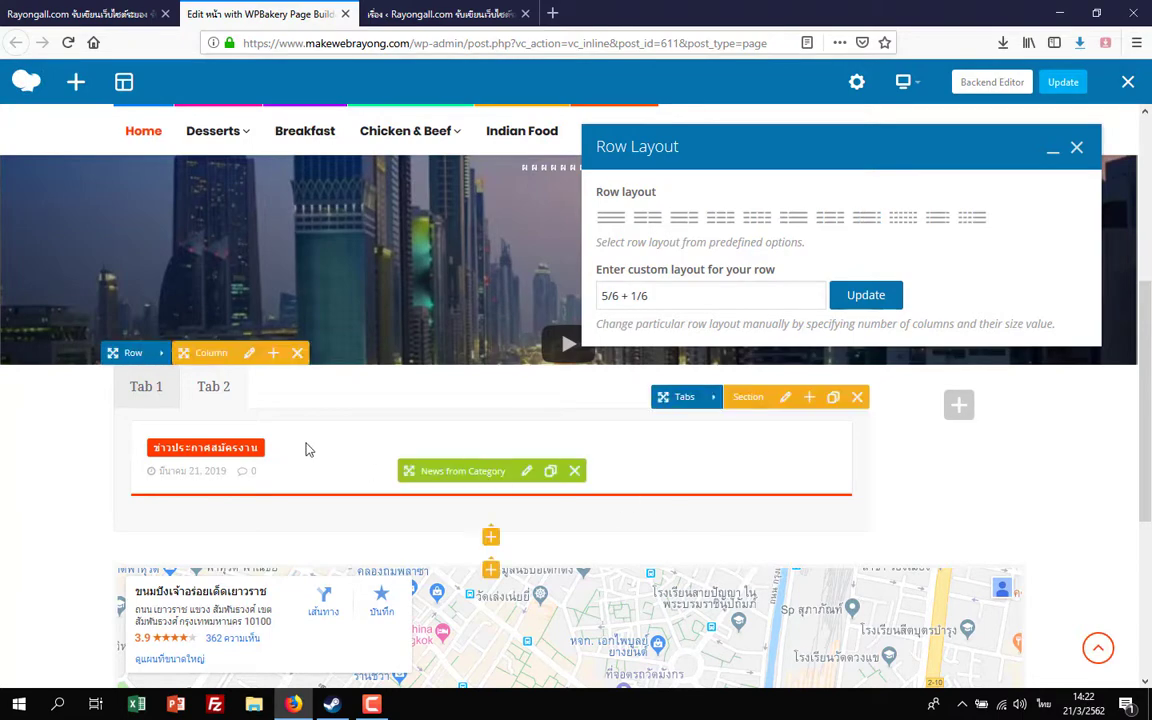
- Add a Google Maps element with its default settings to the empty narrow column beside the tabs
left_click(958, 407)
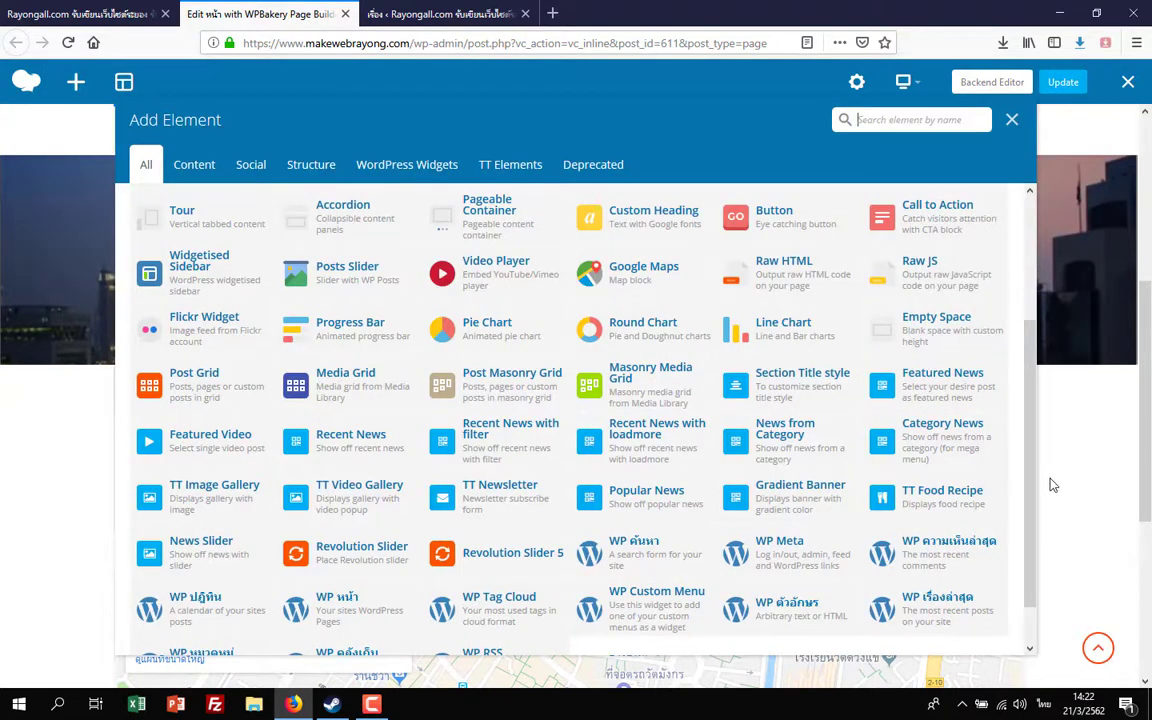
left_click(603, 287)
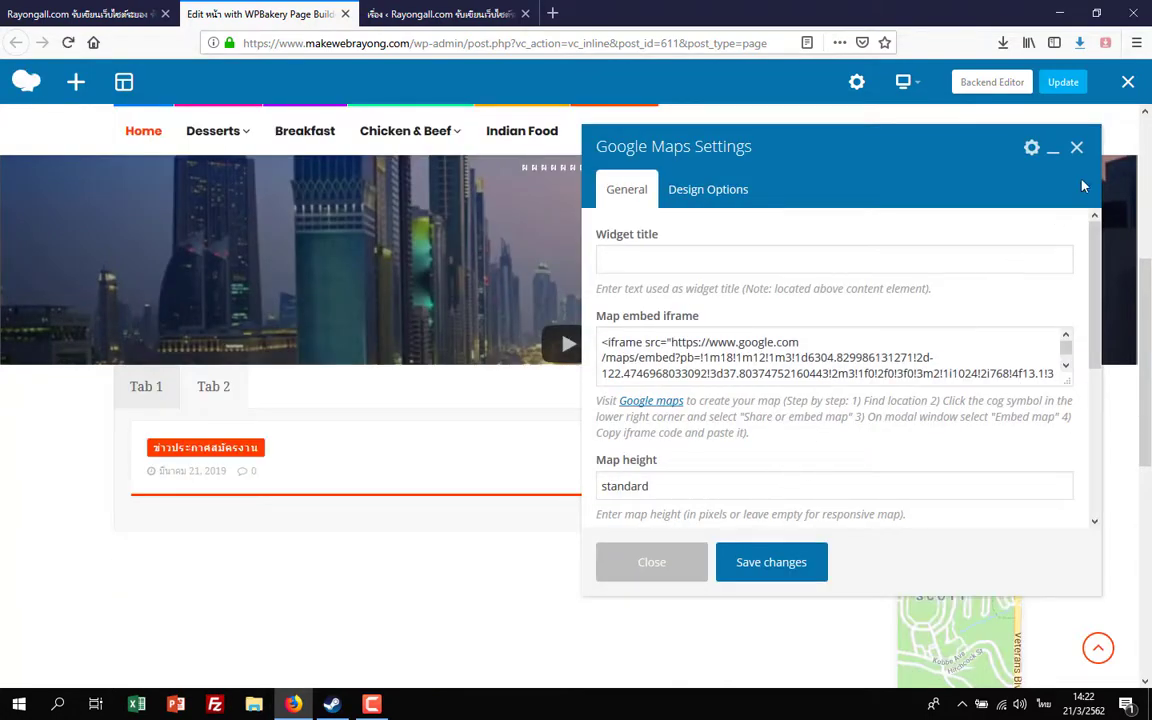
left_click(1077, 149)
scroll(940, 410, "down", 4)
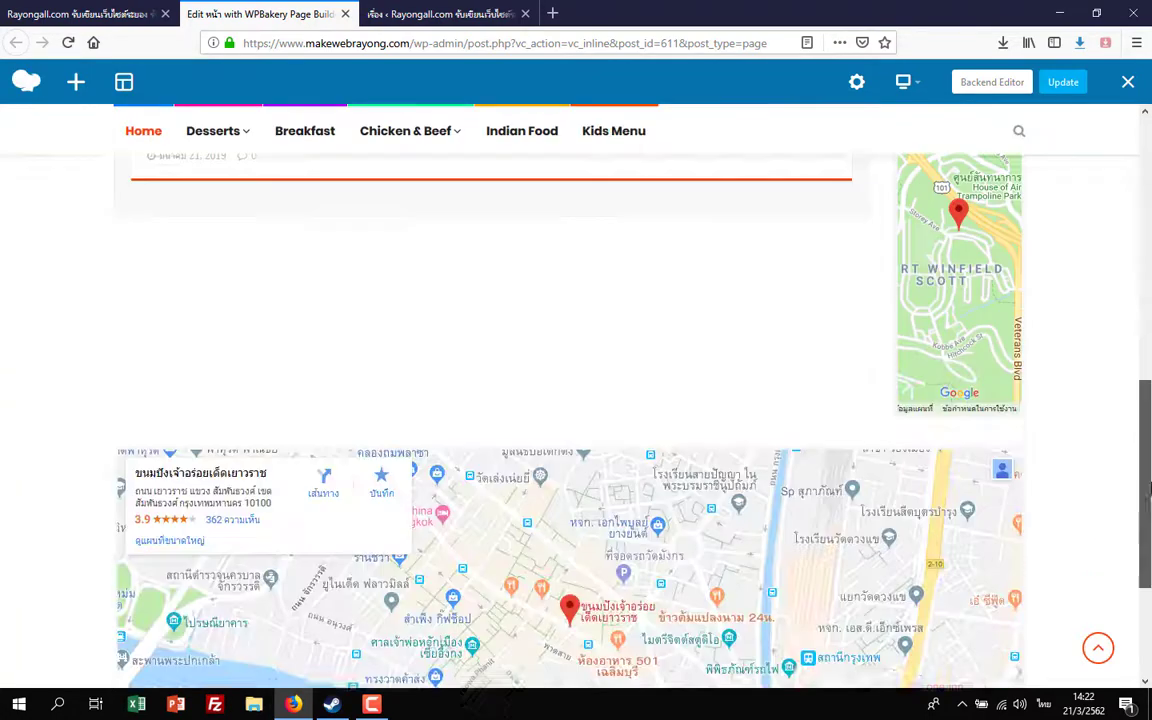
scroll(940, 410, "up", 1)
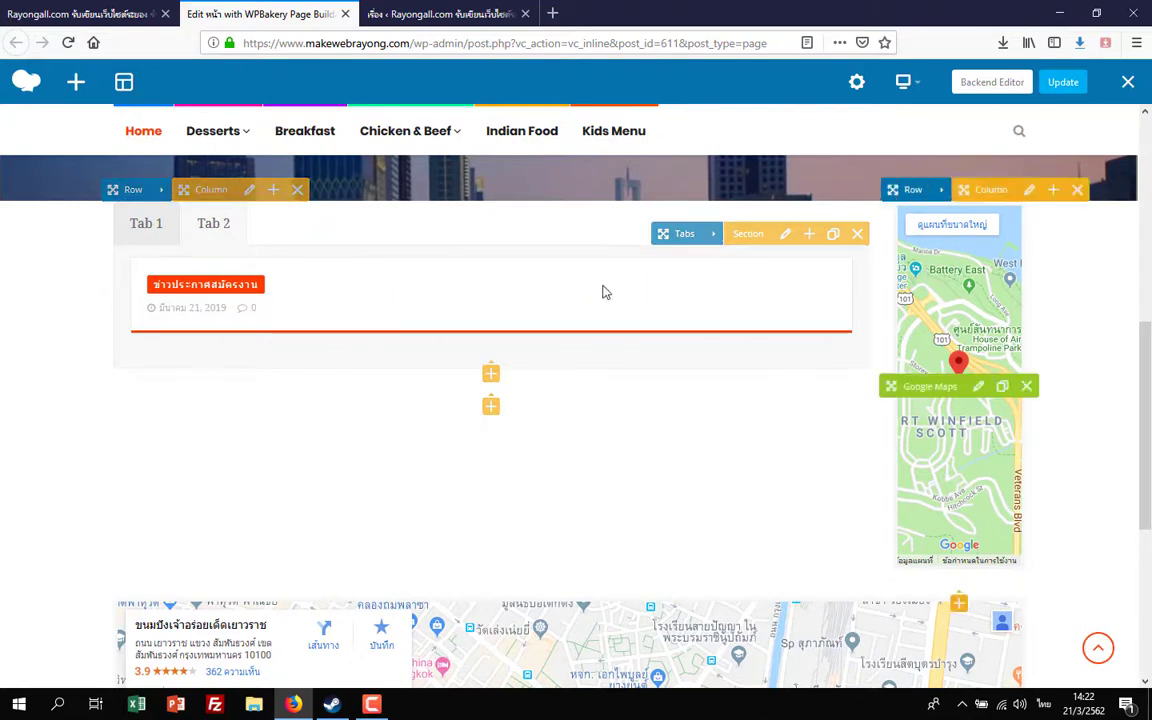
- Delete the narrow column with the map beside the tabs and look over the remaining rows of the page
left_click(1076, 190)
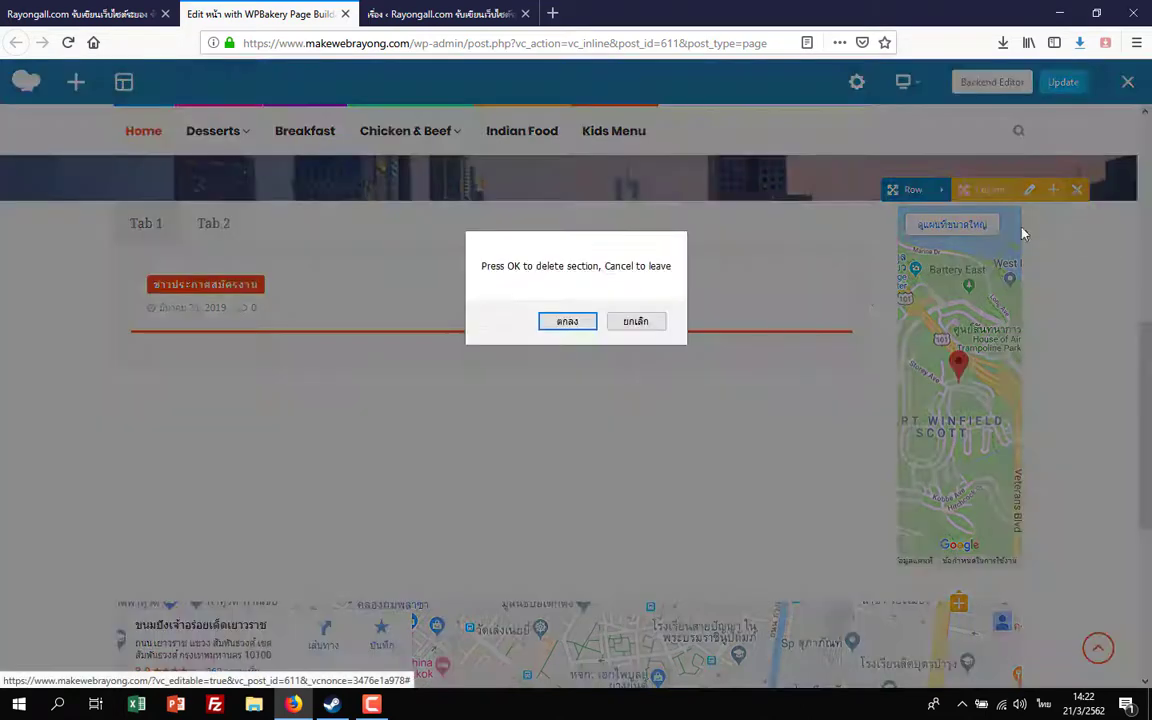
left_click(567, 321)
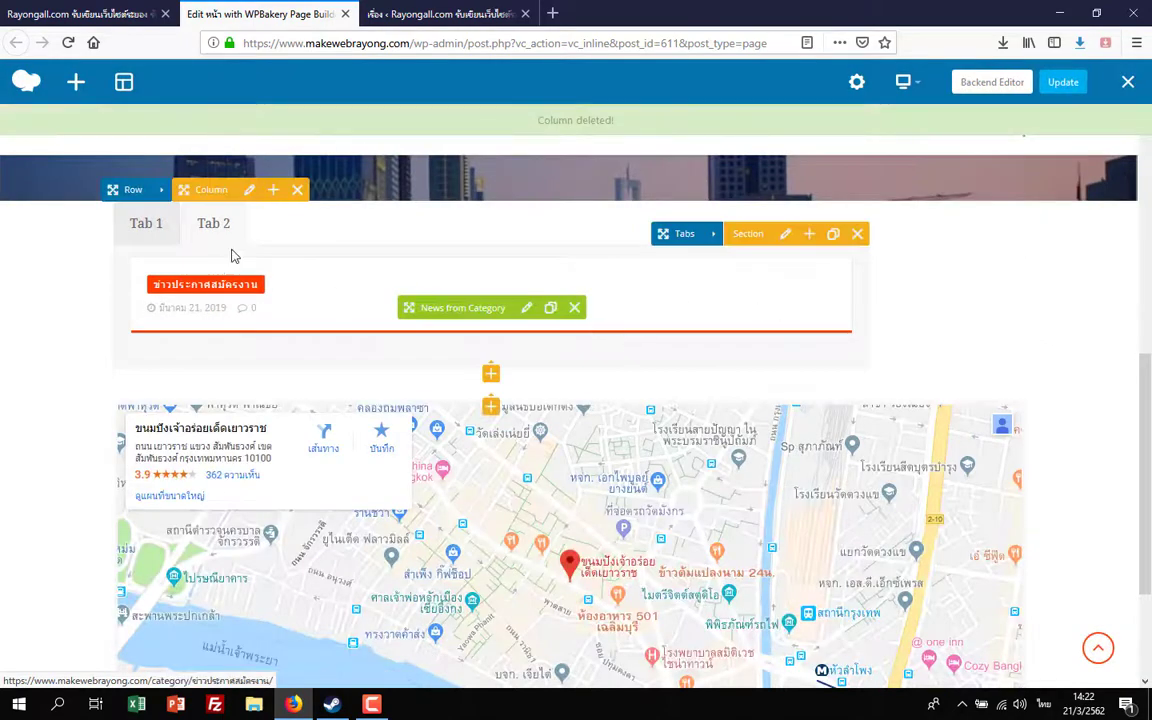
scroll(929, 343, "down", 2)
scroll(283, 390, "up", 8)
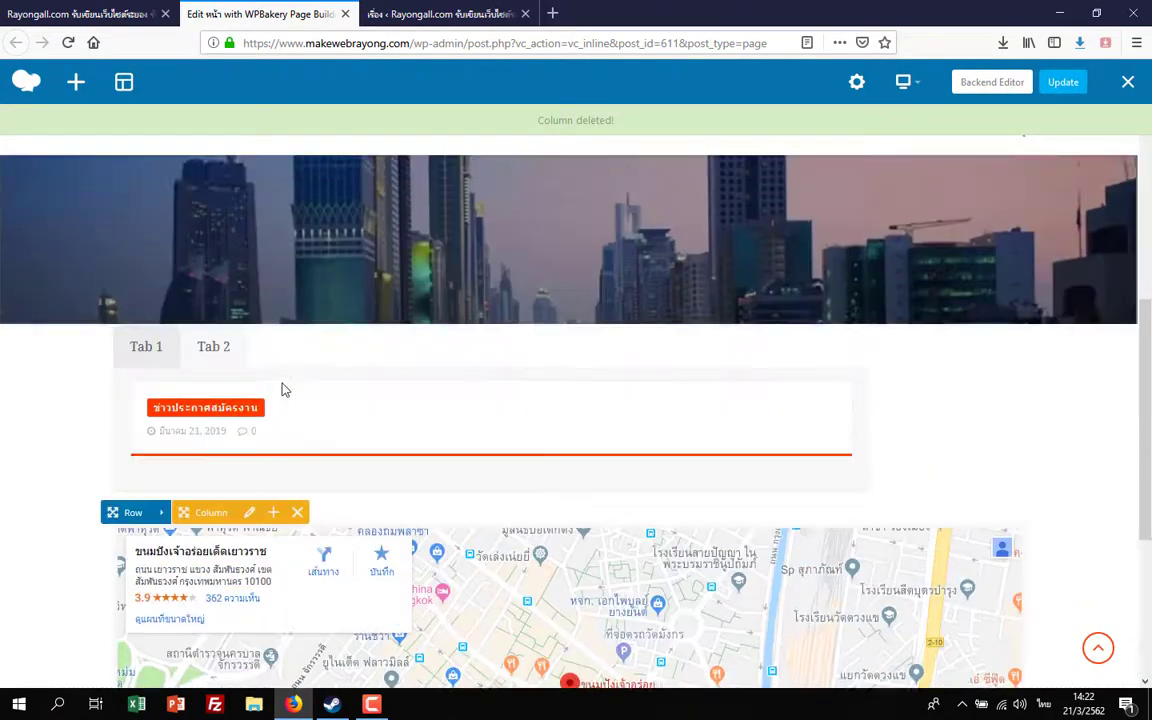
scroll(283, 390, "up", 2)
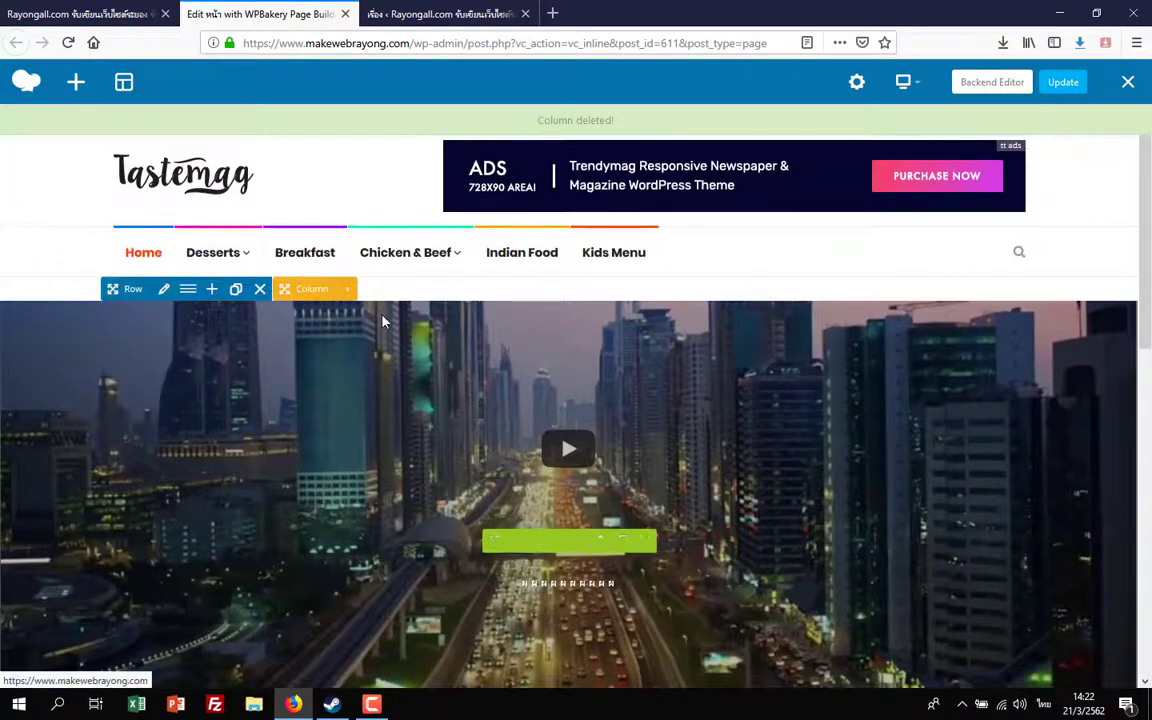
scroll(544, 413, "down", 7)
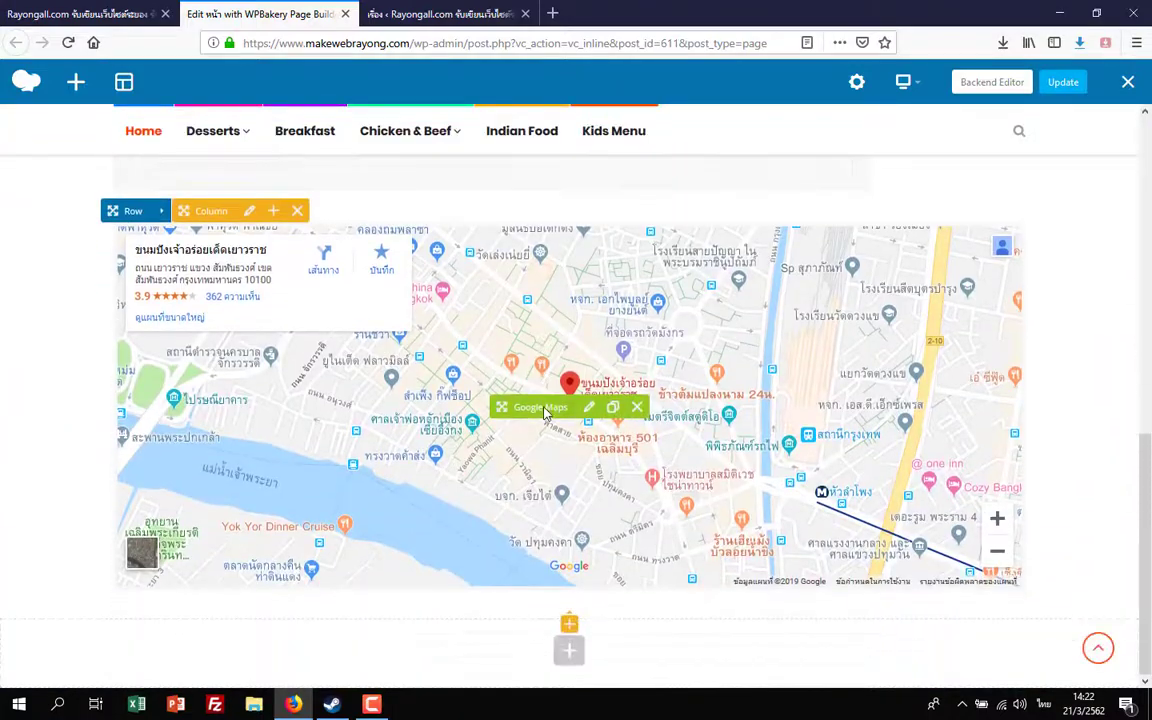
scroll(543, 406, "up", 3)
scroll(288, 380, "up", 4)
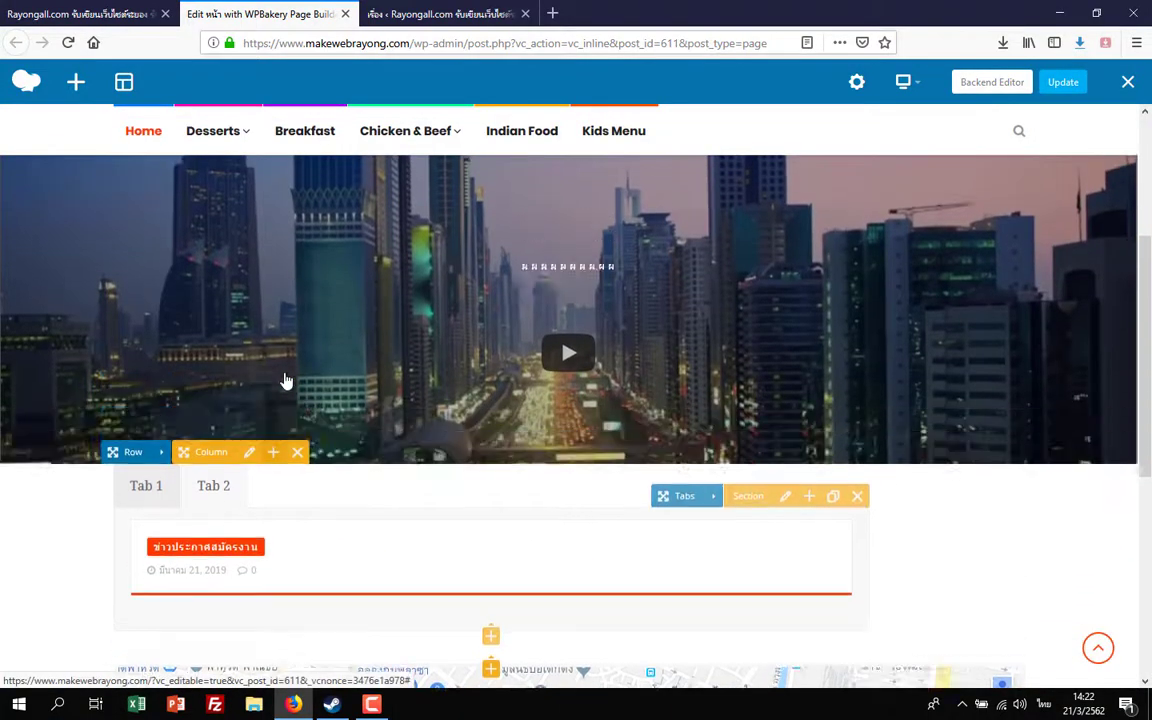
- Browse the elements that can be added below the tabs' content, covering the WordPress Widgets, Structure, Content and Social categories
scroll(316, 319, "down", 5)
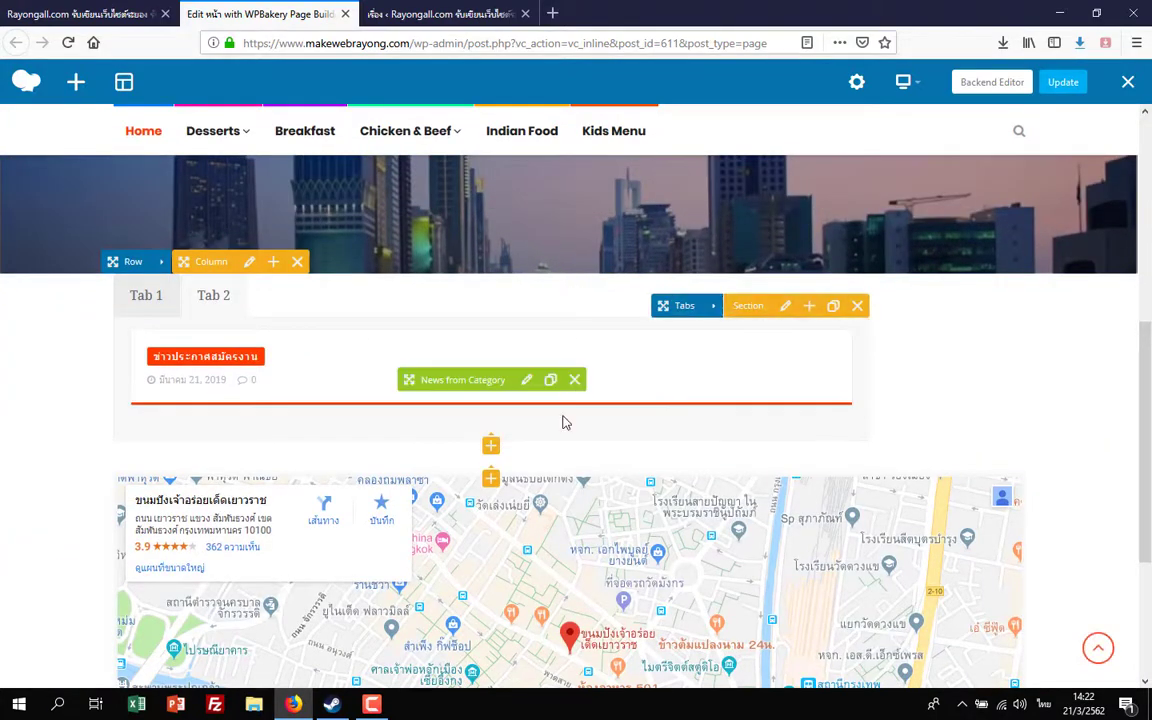
left_click(491, 446)
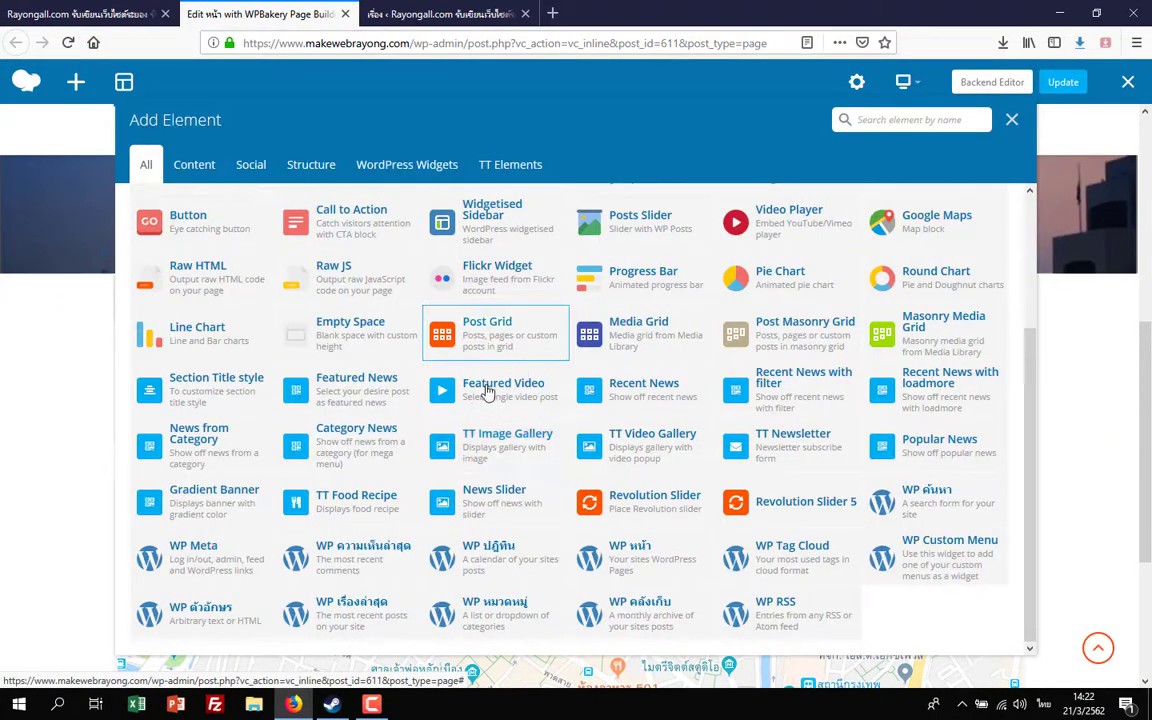
left_click(407, 164)
left_click(311, 164)
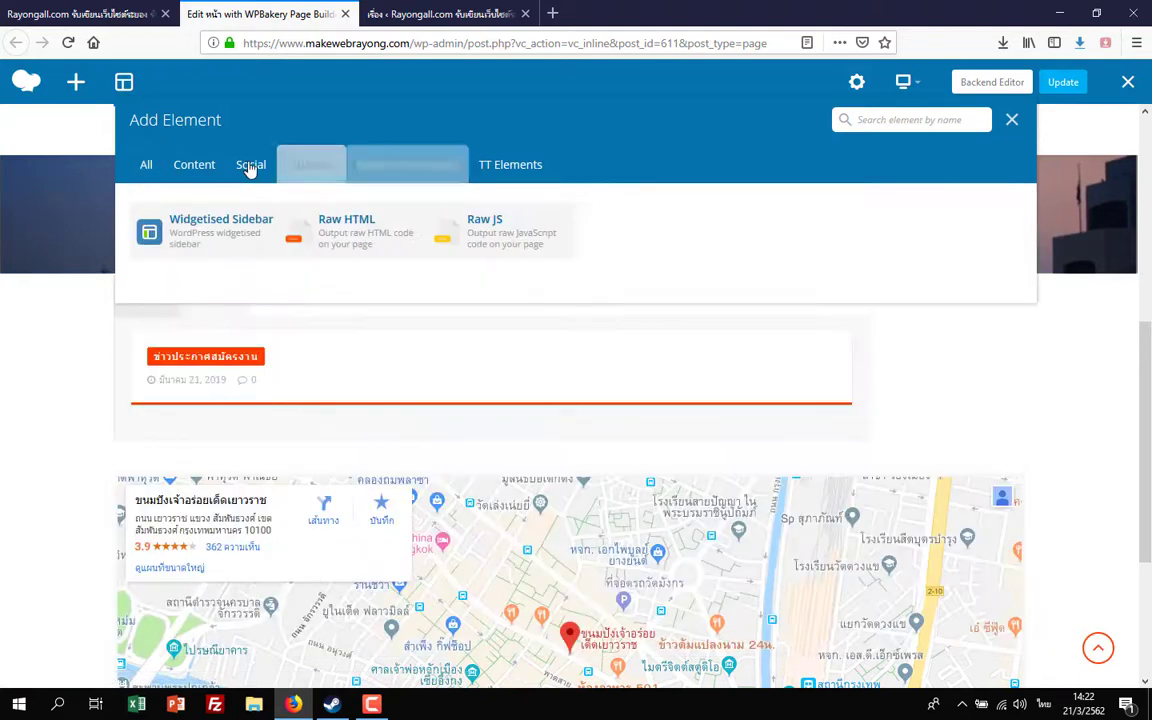
left_click(251, 164)
left_click(192, 166)
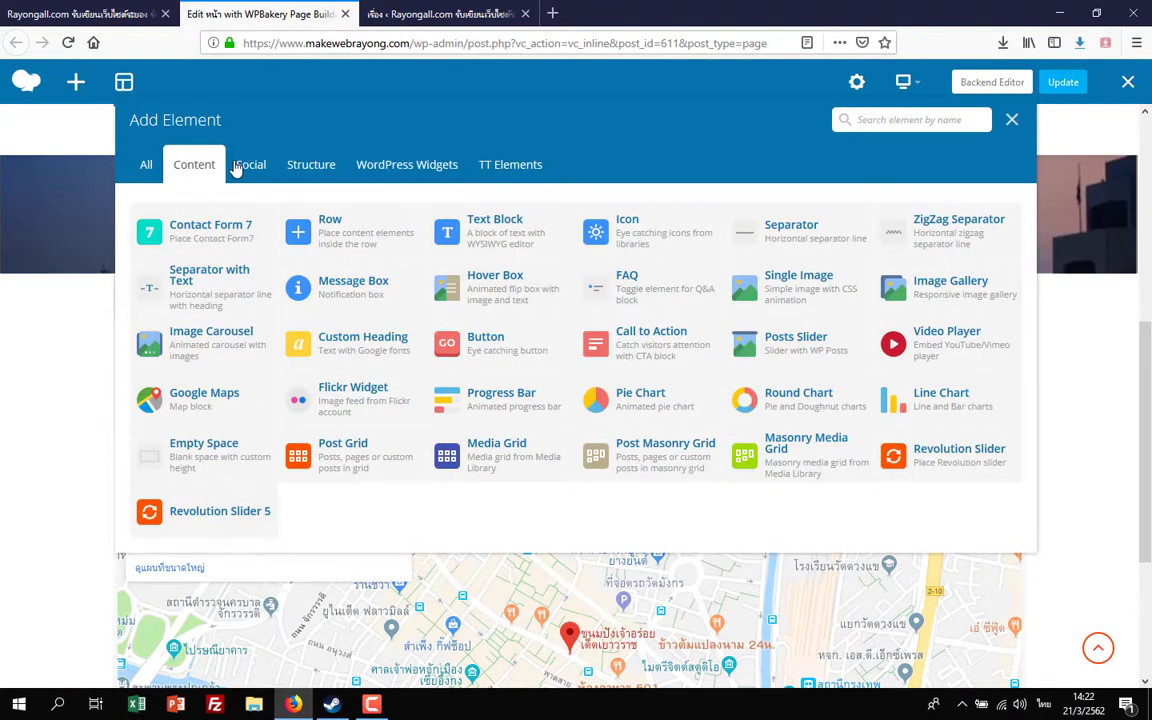
left_click(240, 168)
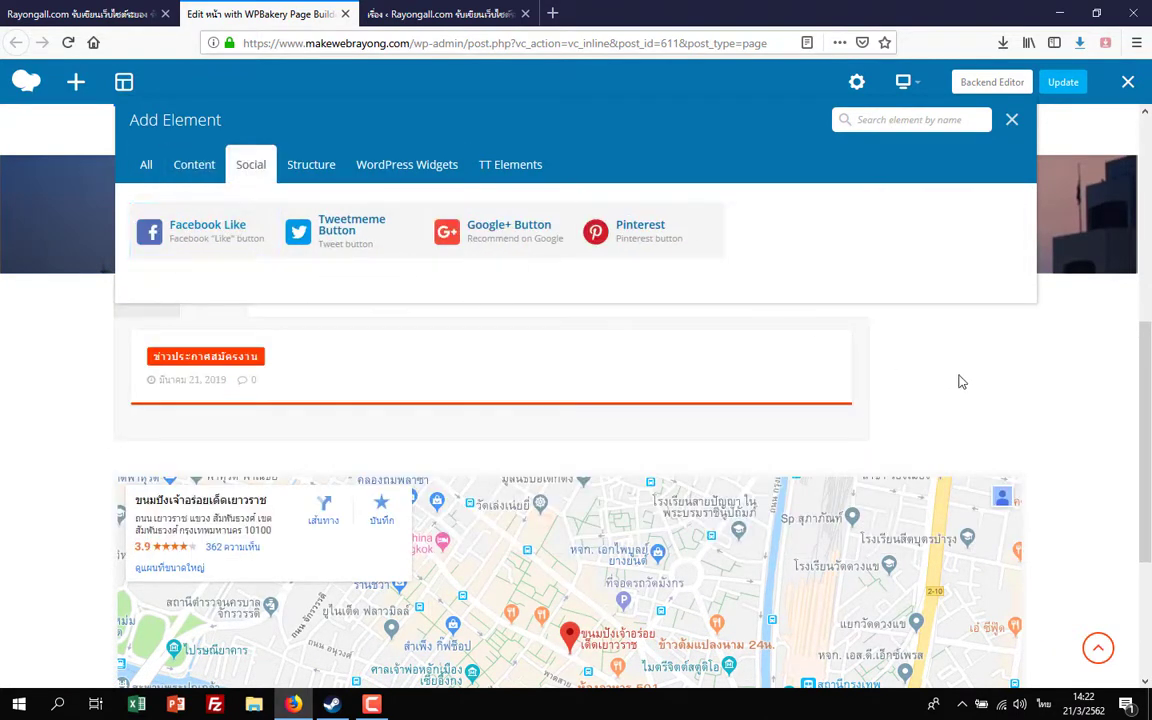
- Review the live home page from the post grid down to the footer and back up to the header
left_click(80, 14)
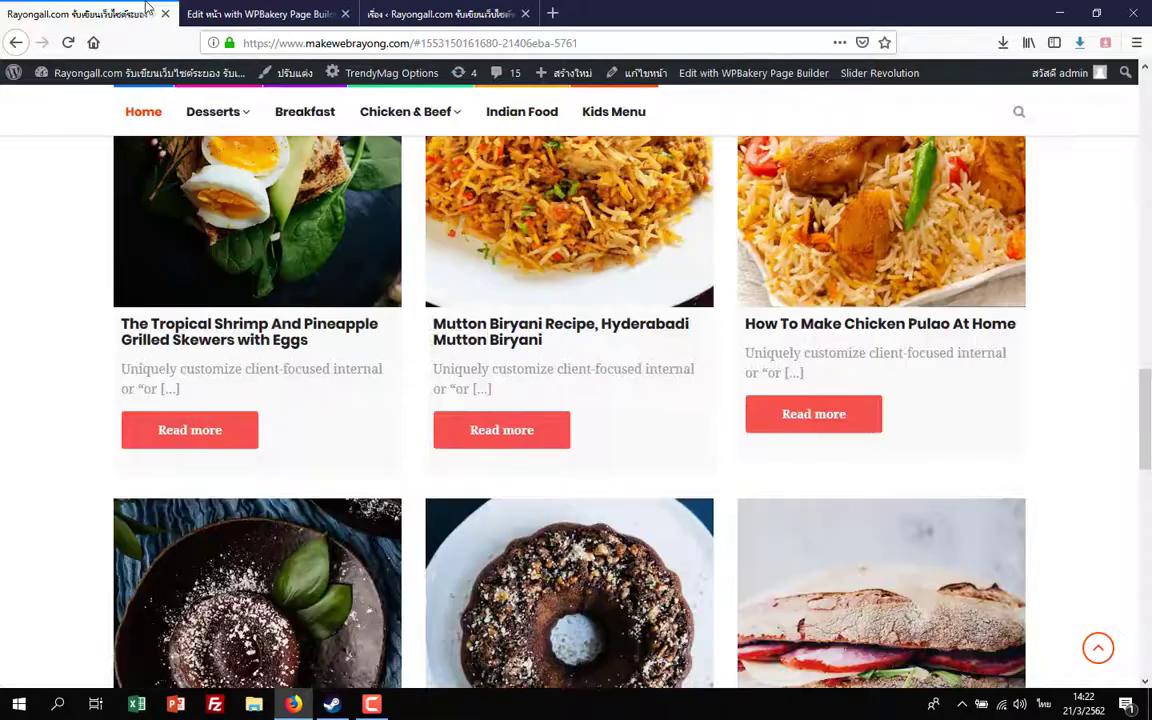
scroll(130, 345, "down", 5)
scroll(130, 348, "down", 5)
scroll(130, 348, "up", 15)
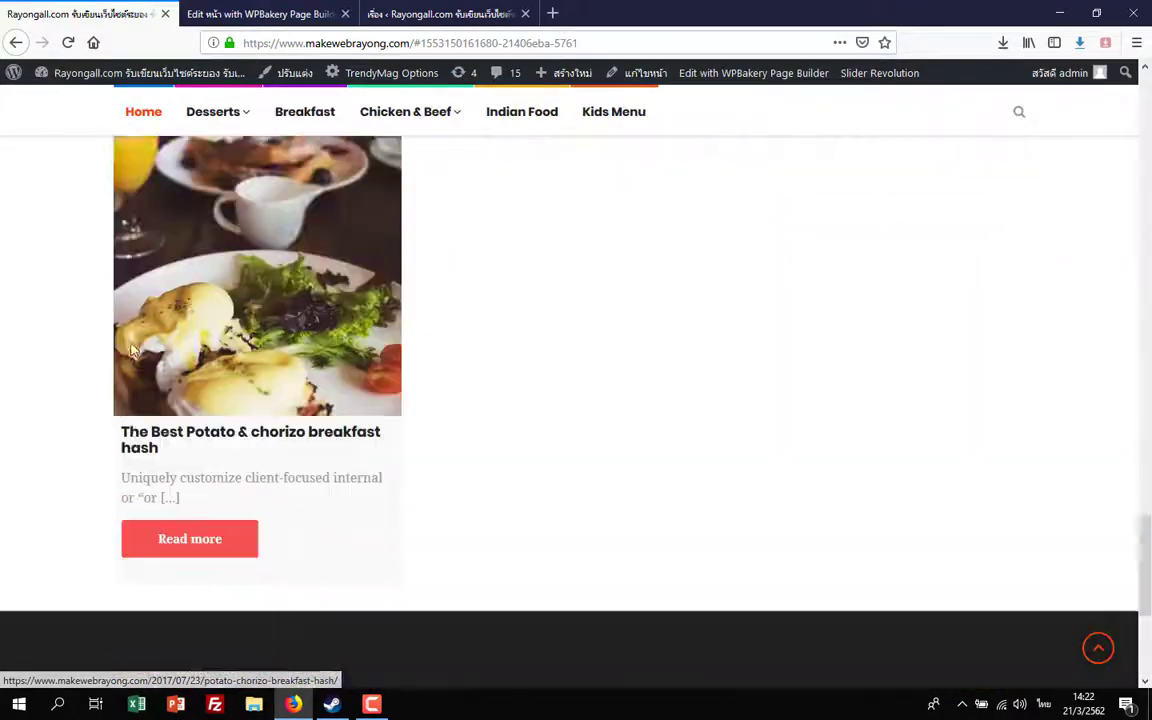
scroll(130, 348, "up", 8)
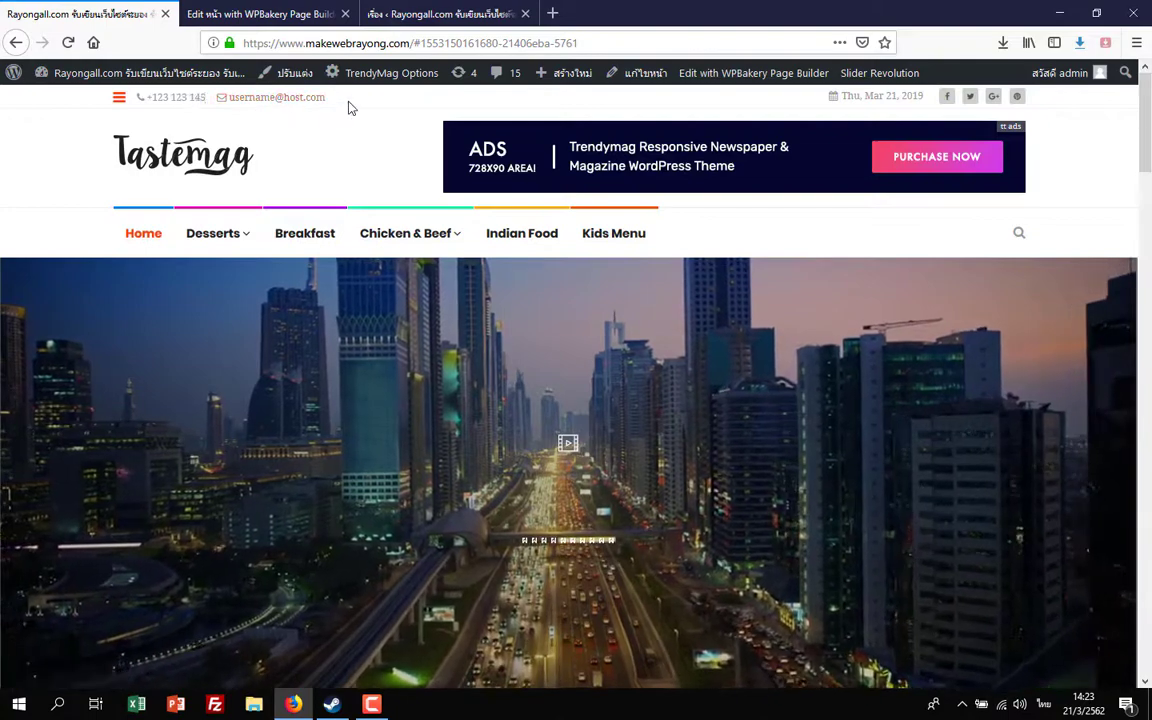
mouse_move(160, 74)
- Open the TrendyMag theme options in the WordPress admin and look over the footer styles in Footer Settings
left_click(455, 12)
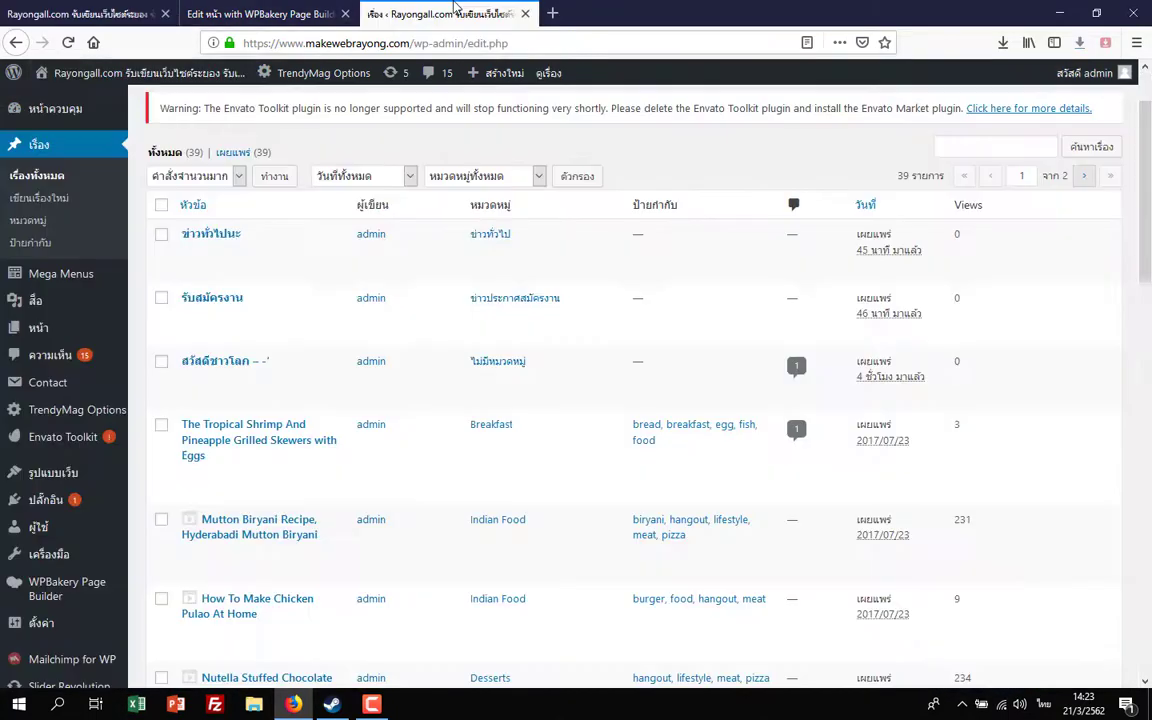
mouse_move(107, 418)
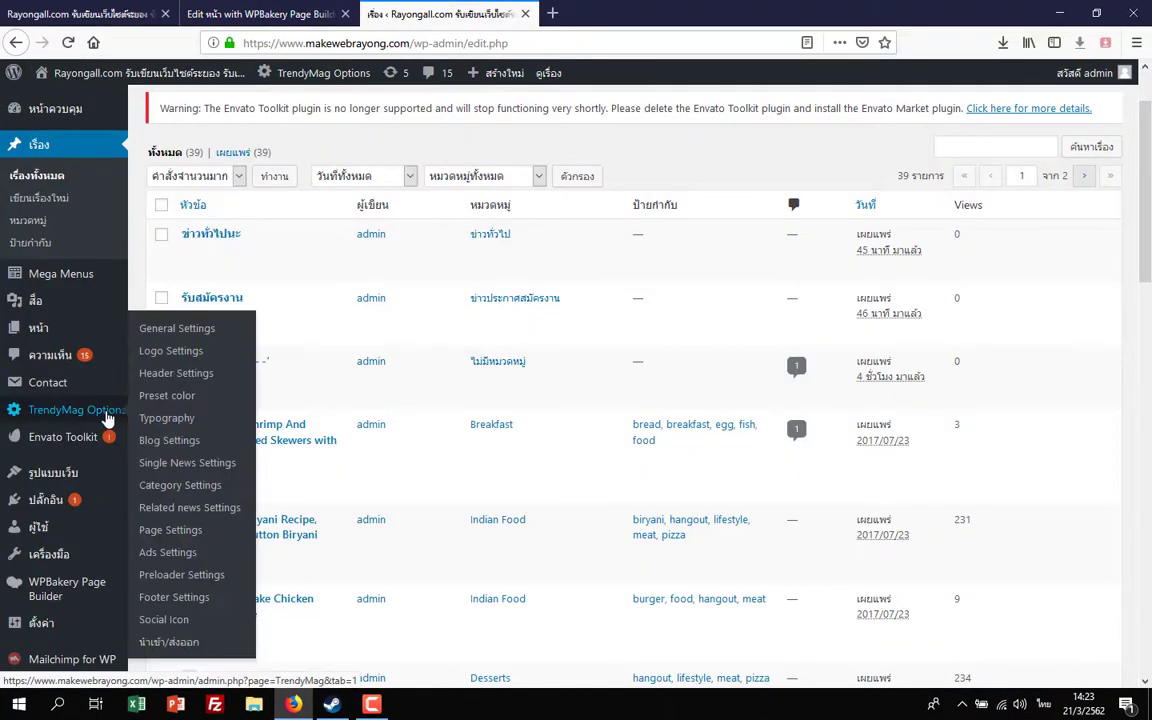
left_click(41, 420)
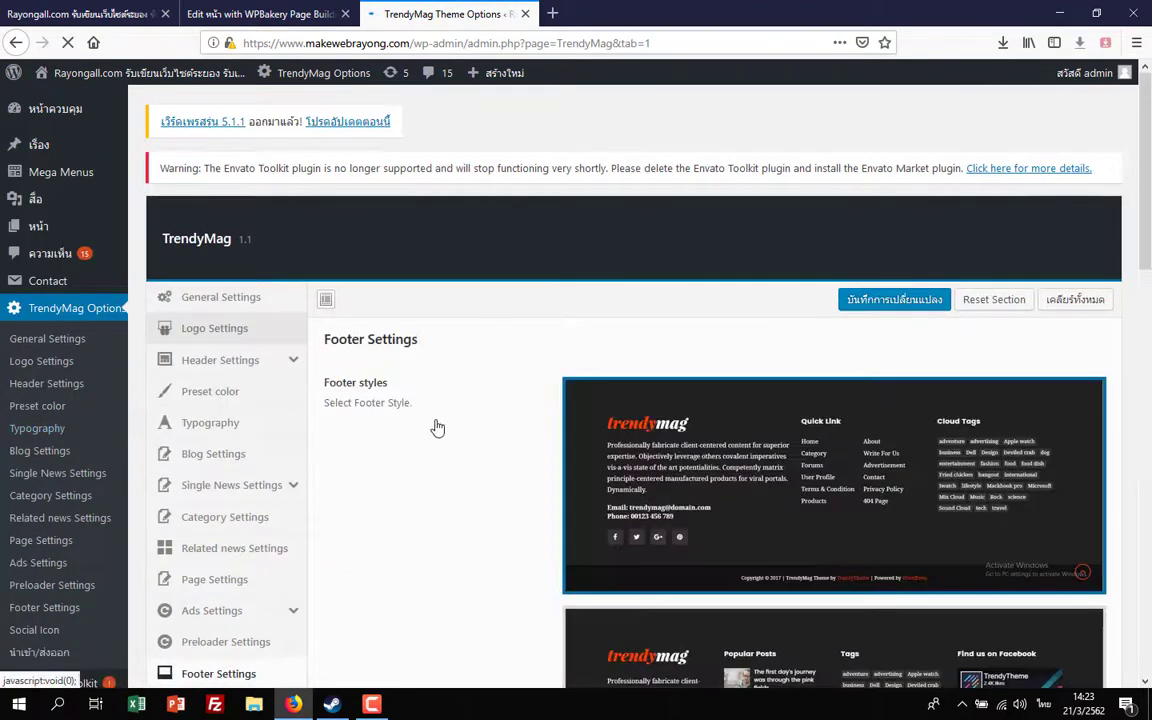
scroll(437, 428, "down", 3)
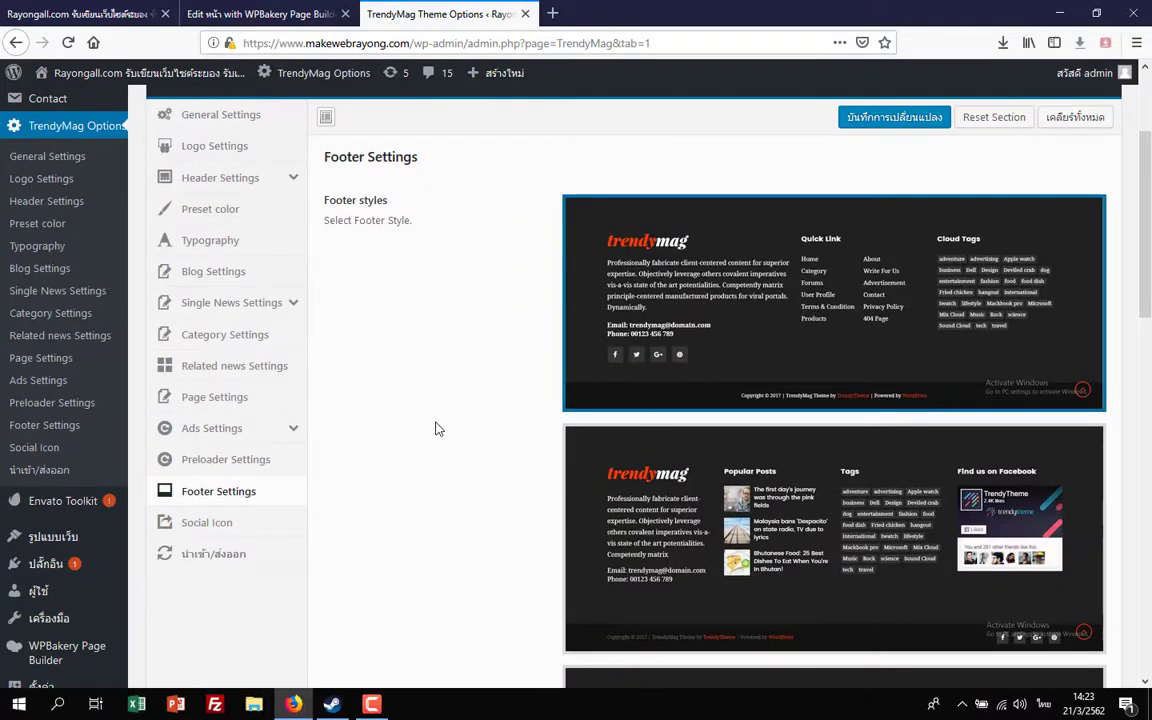
scroll(437, 428, "up", 2)
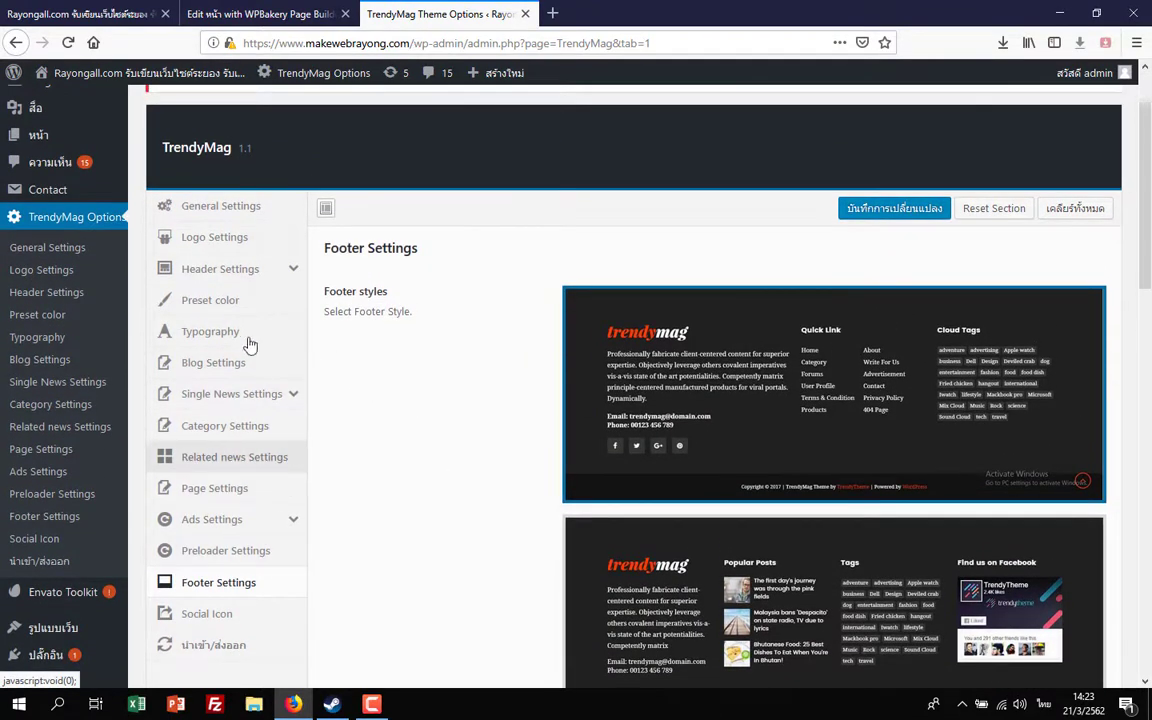
- Review the theme's General Settings and Logo Settings
left_click(221, 207)
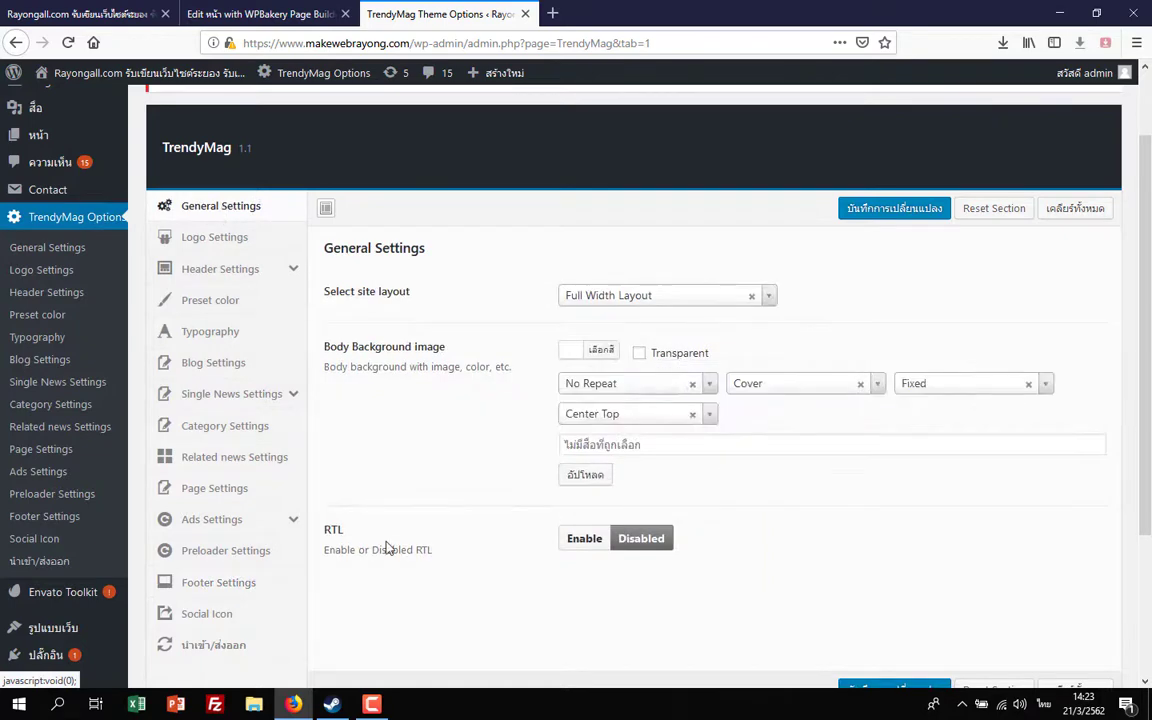
scroll(386, 545, "down", 3)
scroll(386, 545, "up", 5)
left_click(249, 310)
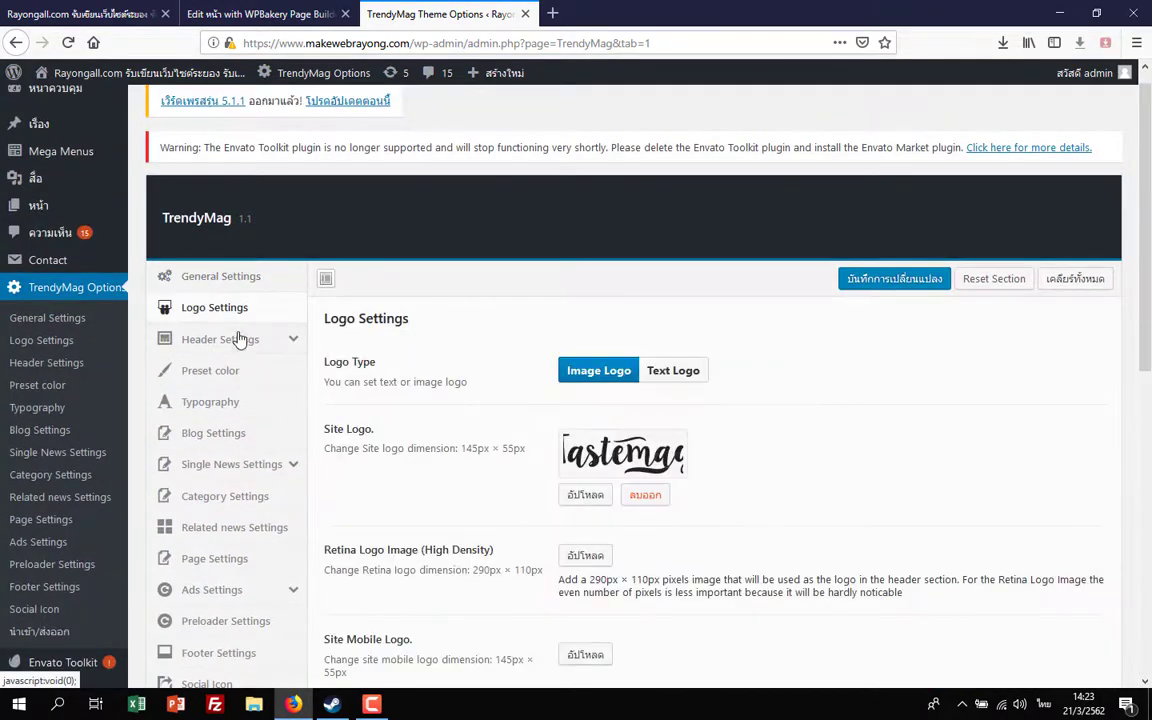
- Review the Header Style and Menu Style options in the theme's Header Settings
left_click(238, 340)
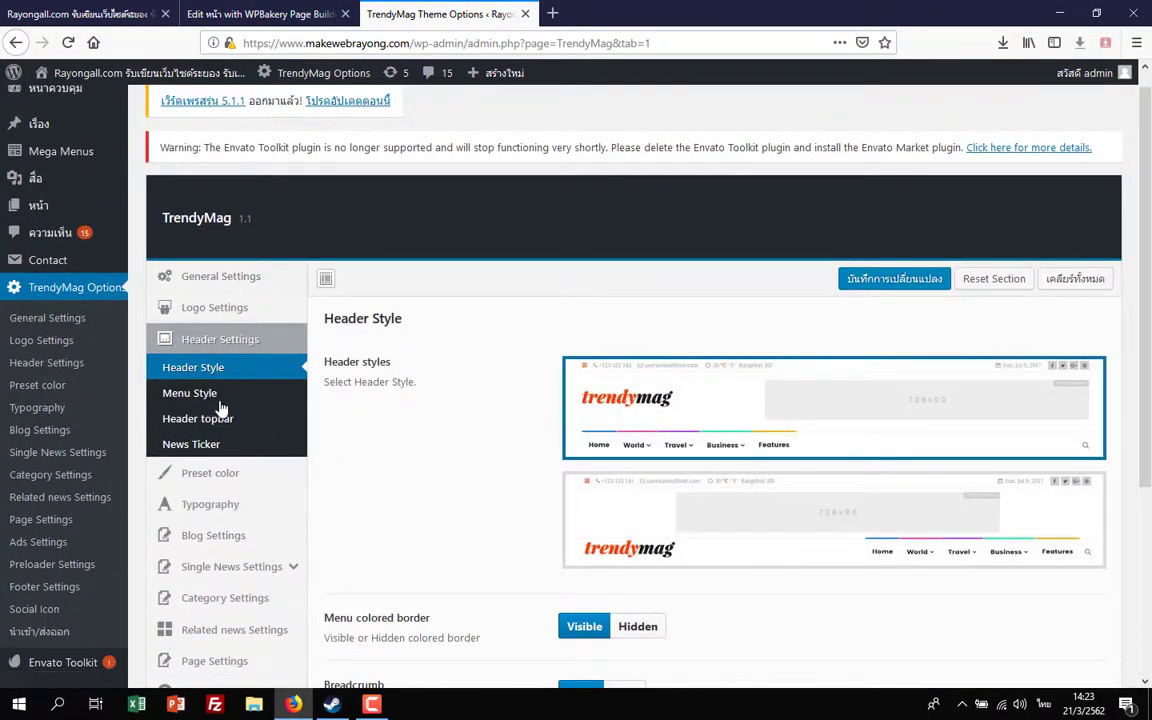
scroll(221, 406, "down", 3)
scroll(275, 391, "up", 3)
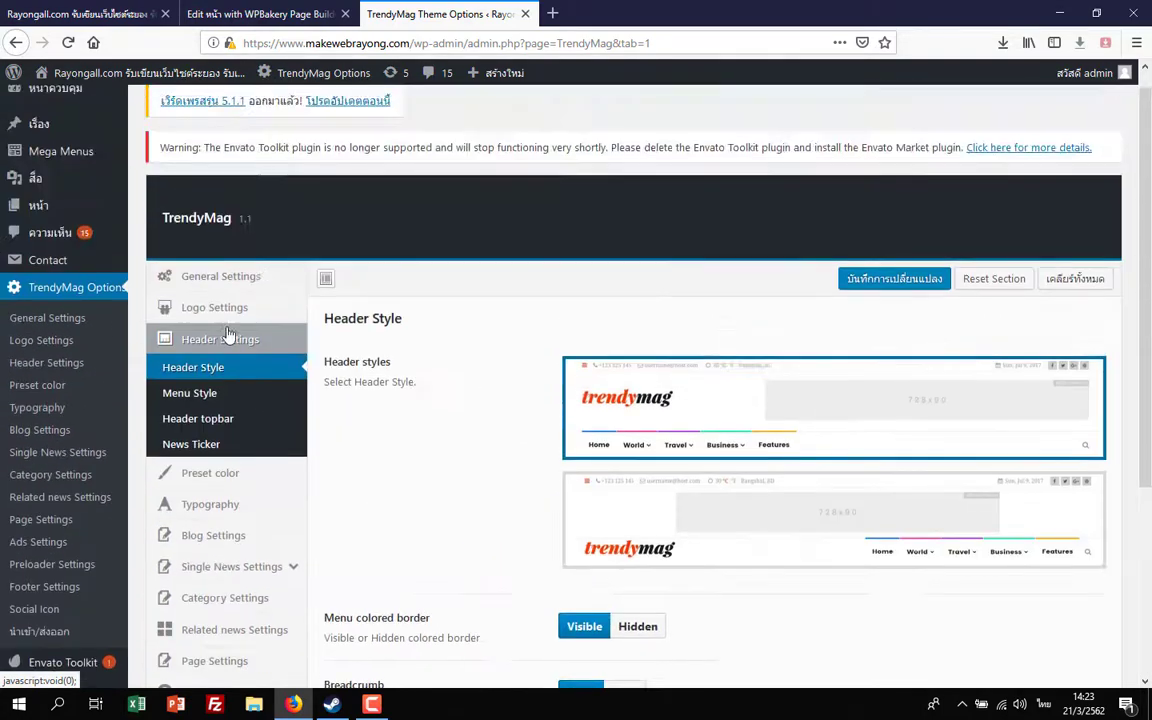
left_click(200, 392)
scroll(230, 400, "down", 3)
scroll(226, 226, "up", 1)
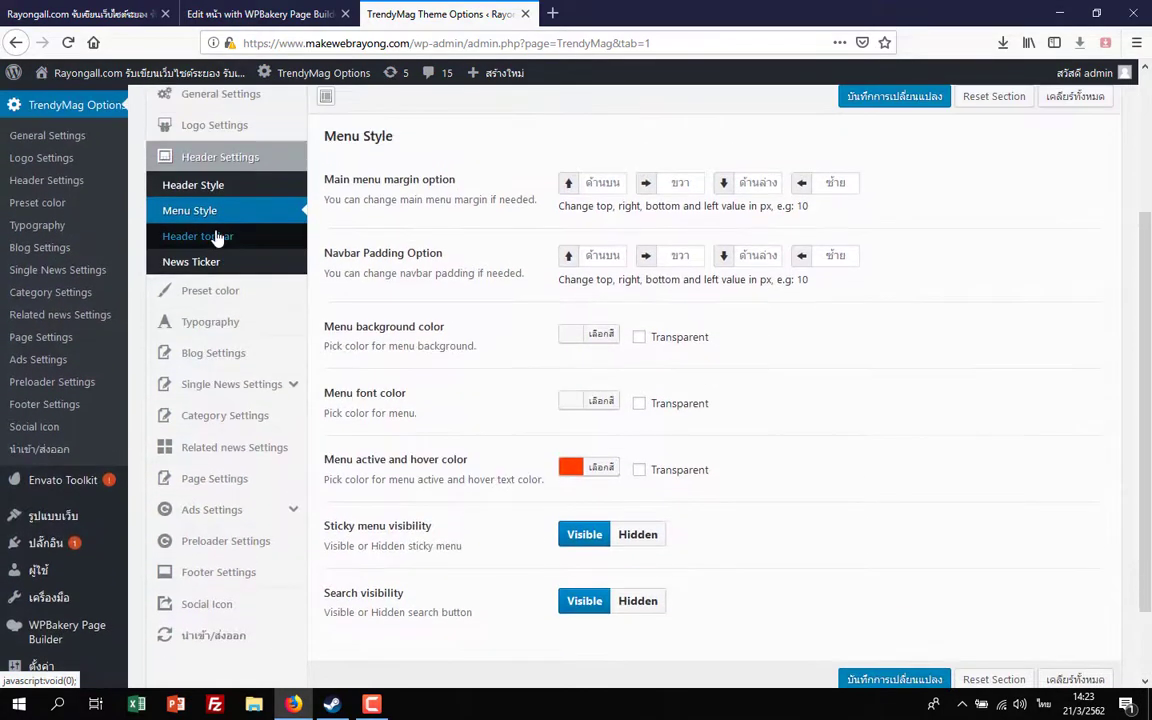
- Examine the Header topbar options and highlight the phone number in the header contact text
left_click(215, 237)
left_click(219, 260)
left_click(219, 242)
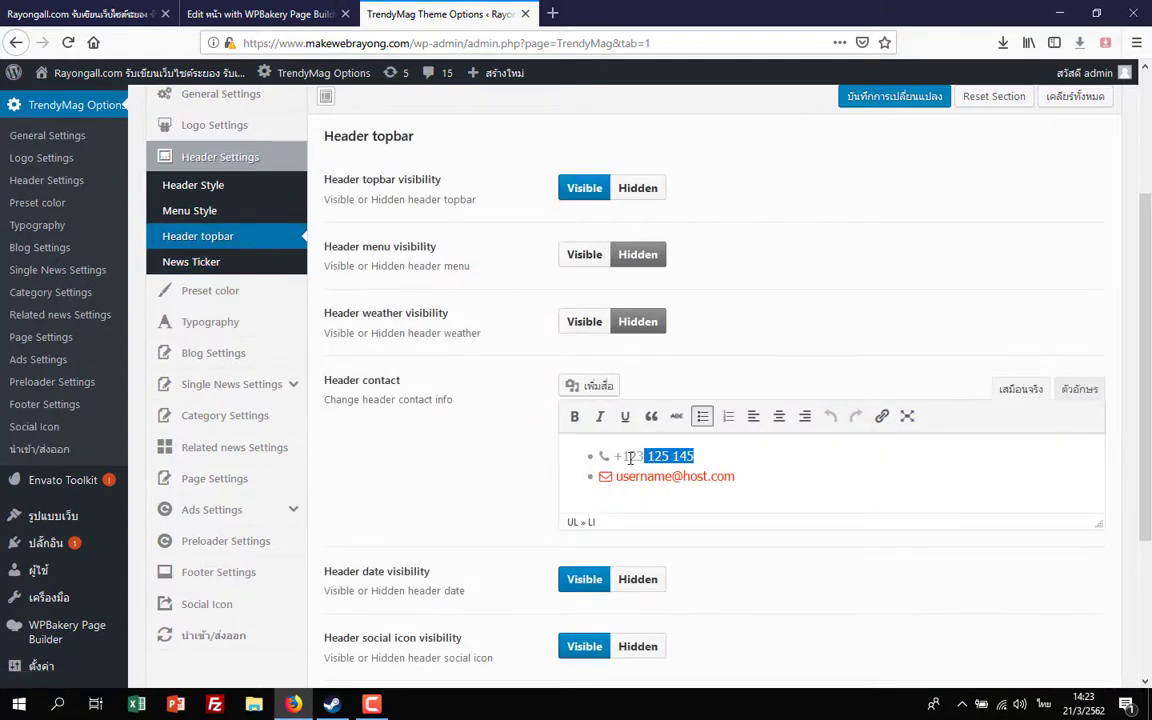
scroll(676, 600, "up", 2)
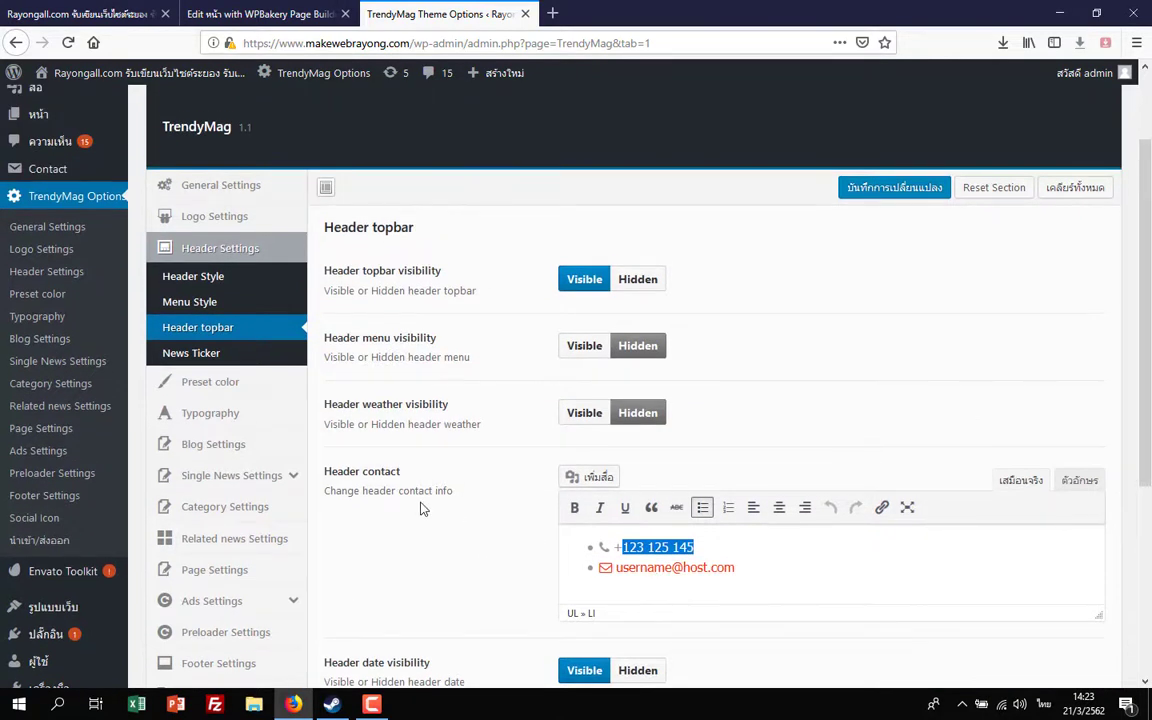
scroll(420, 508, "up", 2)
- Compare the phone number and e-mail in the header contact text with the top bar of the live home page
left_click(293, 12)
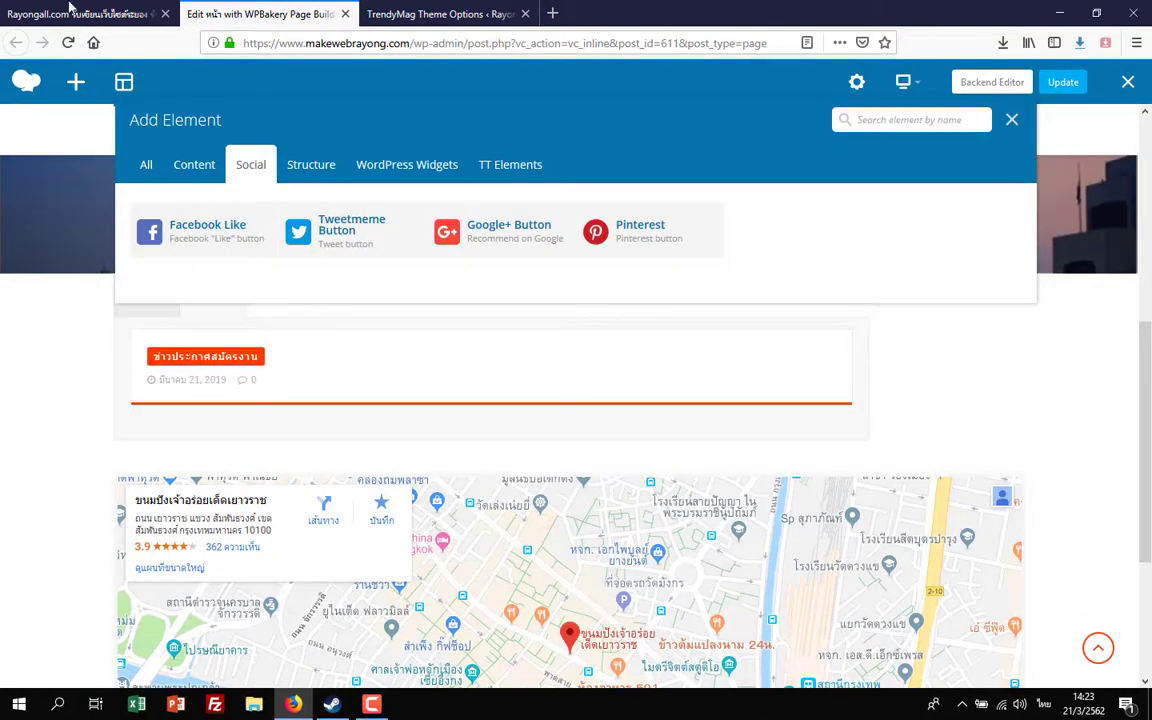
left_click(70, 12)
left_click(432, 12)
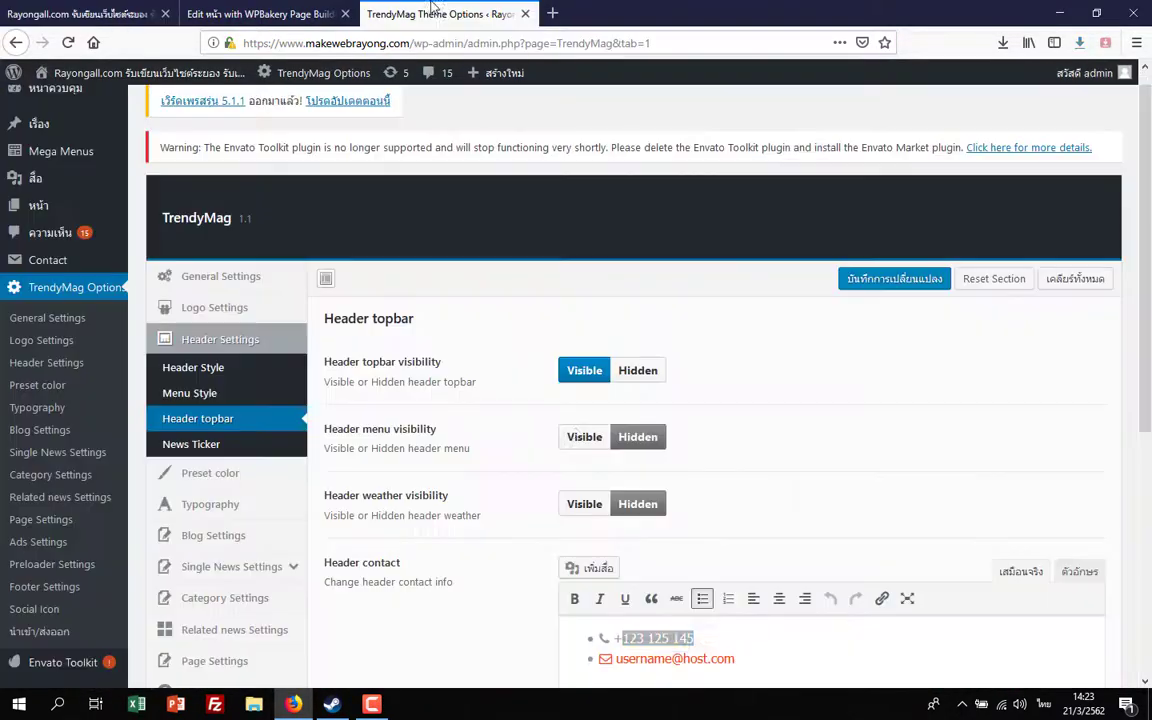
scroll(626, 606, "down", 3)
left_click(754, 484)
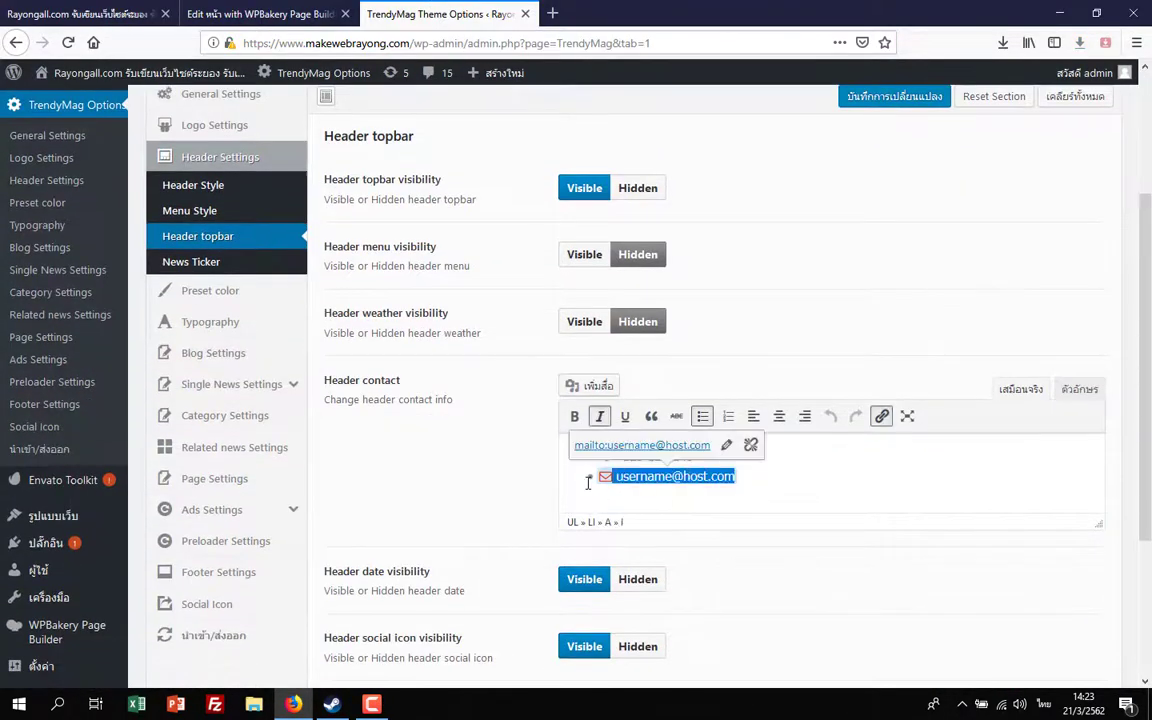
left_click(70, 12)
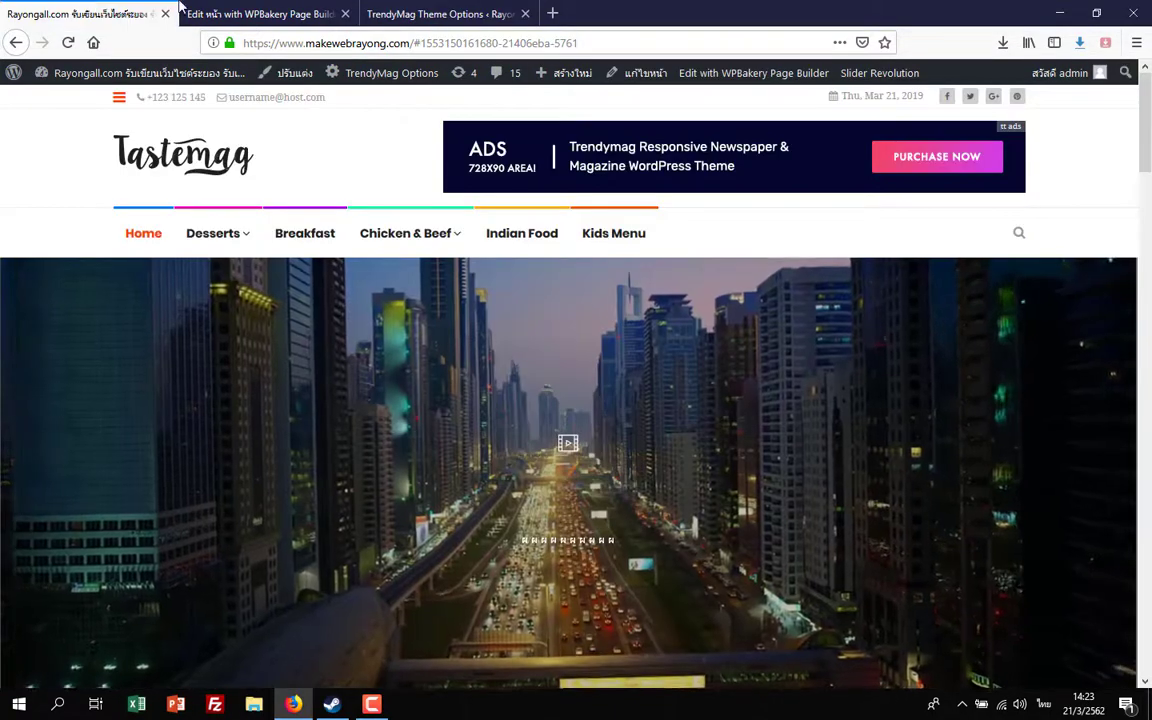
left_click(432, 12)
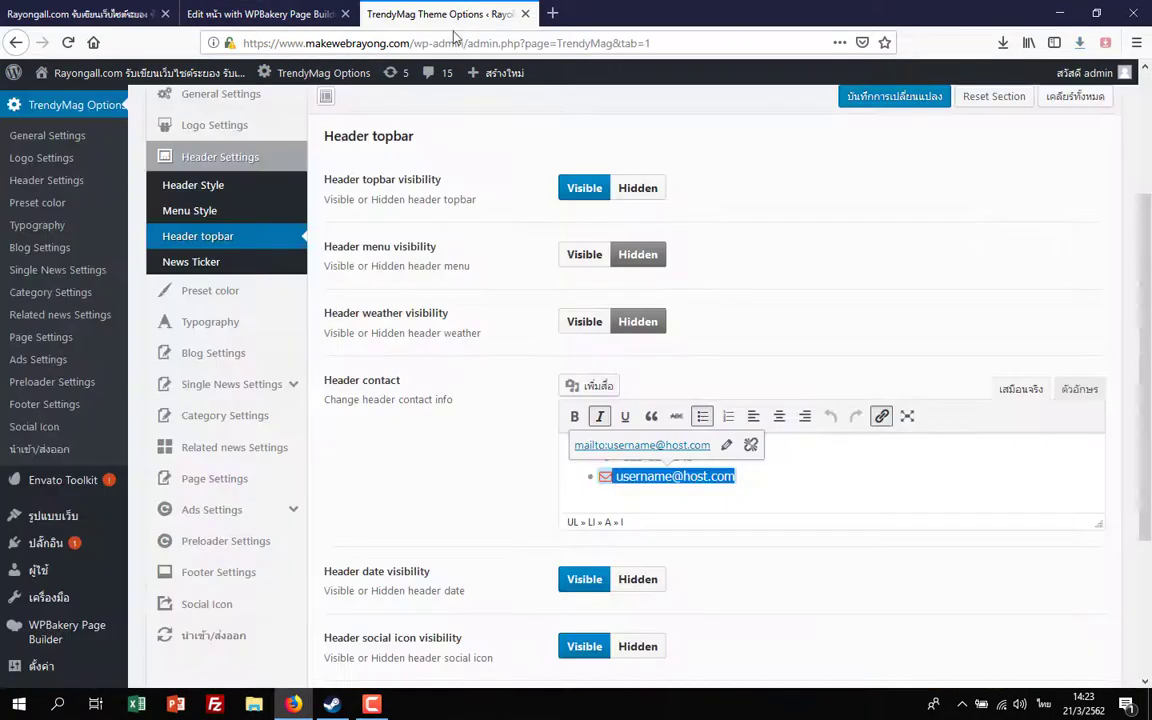
- Look over the remaining Header topbar options and the Social Icon settings, highlighting the Facebook Link value
scroll(412, 378, "down", 3)
scroll(410, 380, "up", 5)
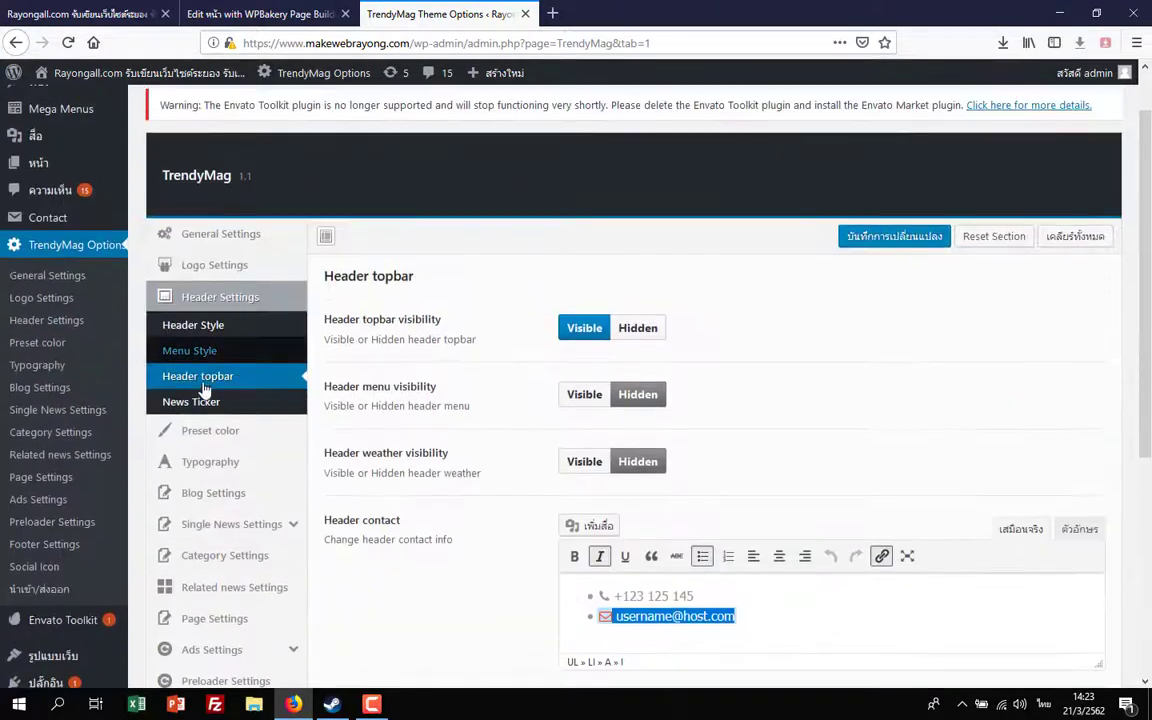
scroll(255, 432, "down", 3)
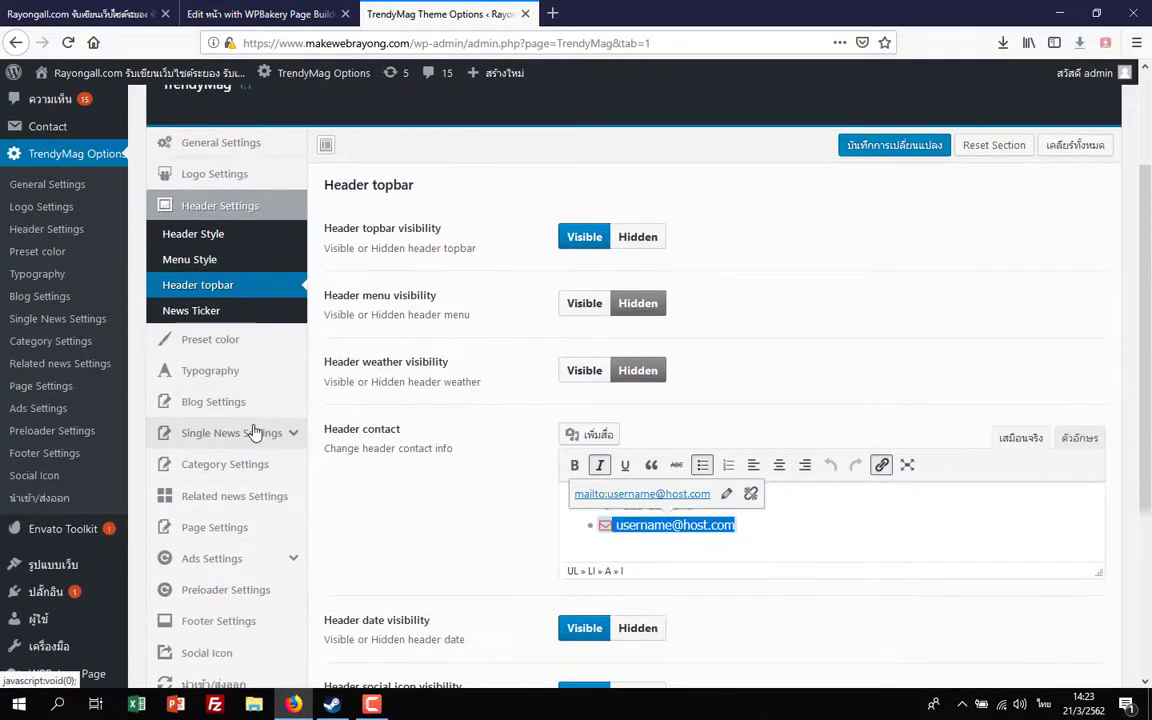
left_click(249, 575)
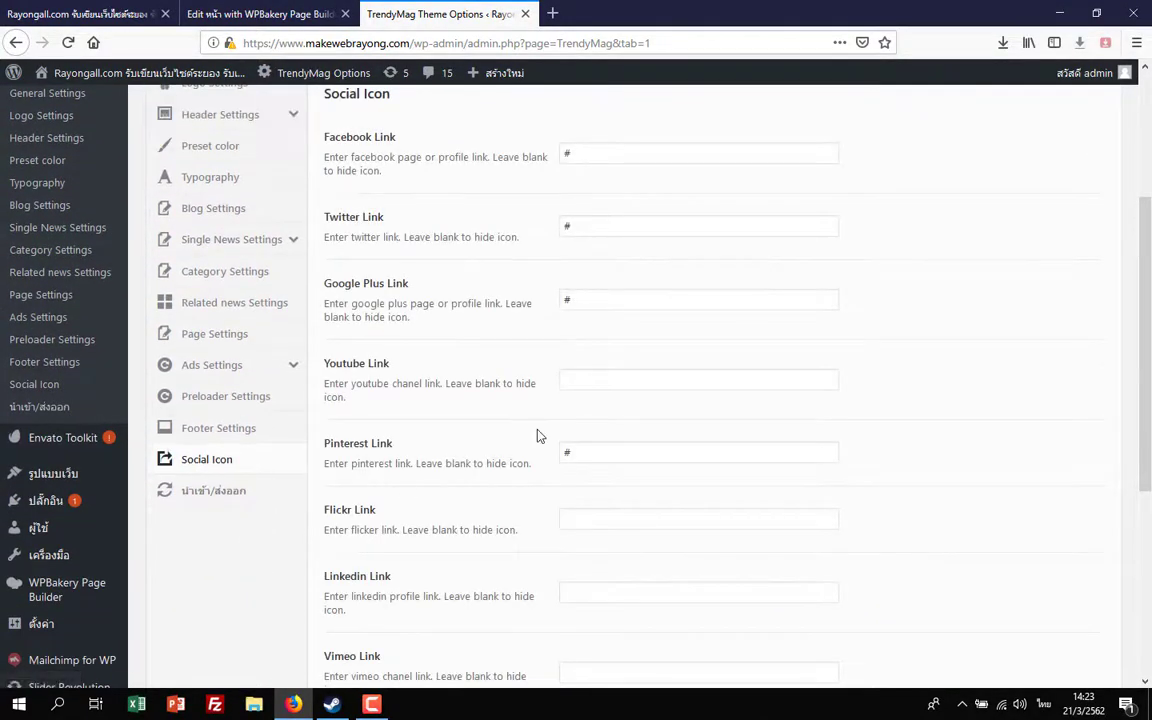
scroll(540, 434, "up", 2)
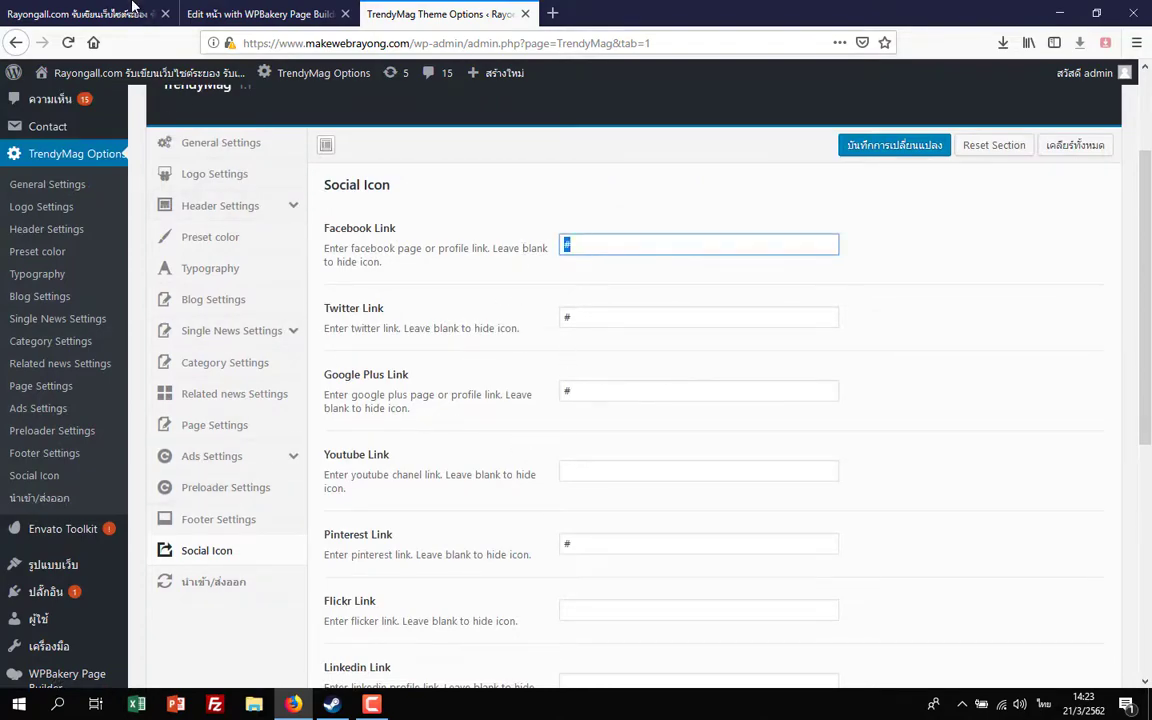
- Examine the live home page from the header down to the footer's contact details, social icons and cloud tags
left_click(133, 9)
scroll(382, 381, "down", 8)
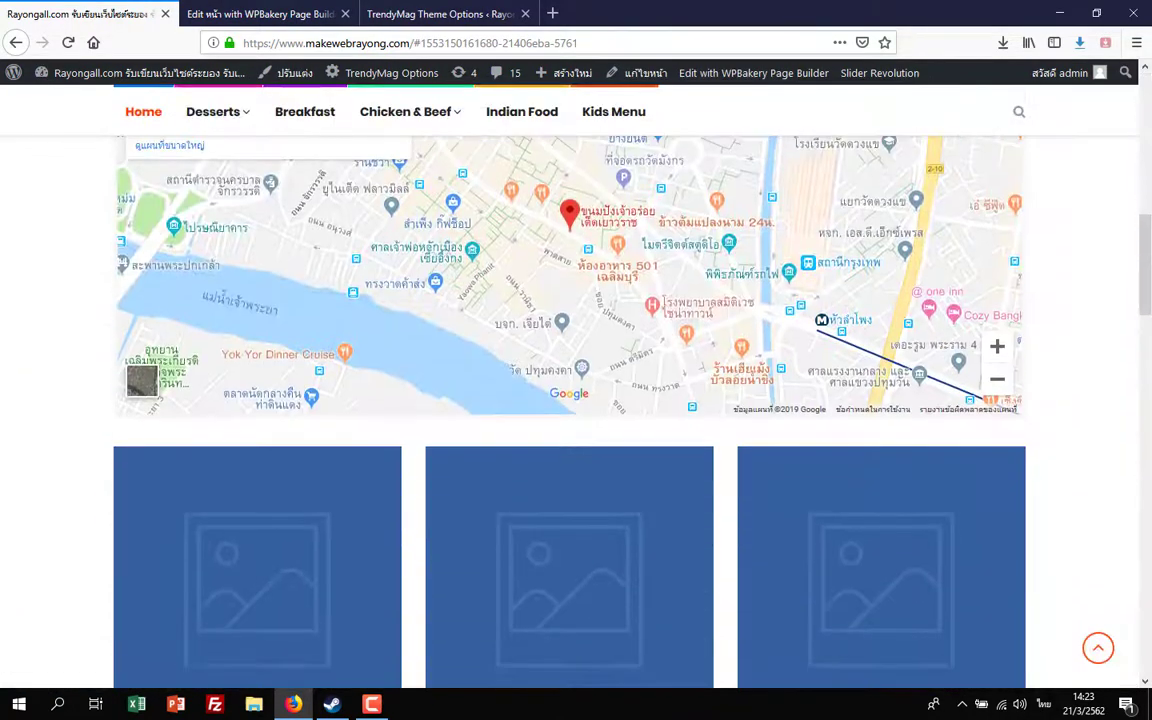
left_click_drag(1146, 280, 1148, 645)
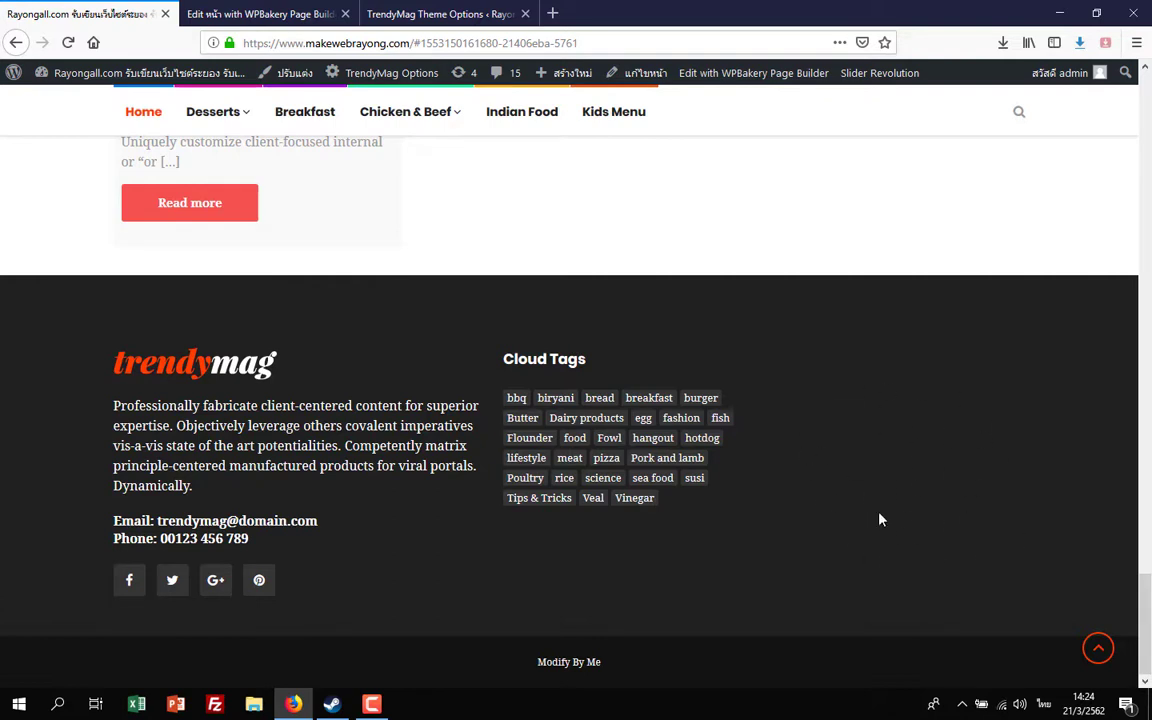
- Return to the WordPress admin and open the Customizer for the TrendyMag theme
left_click(456, 6)
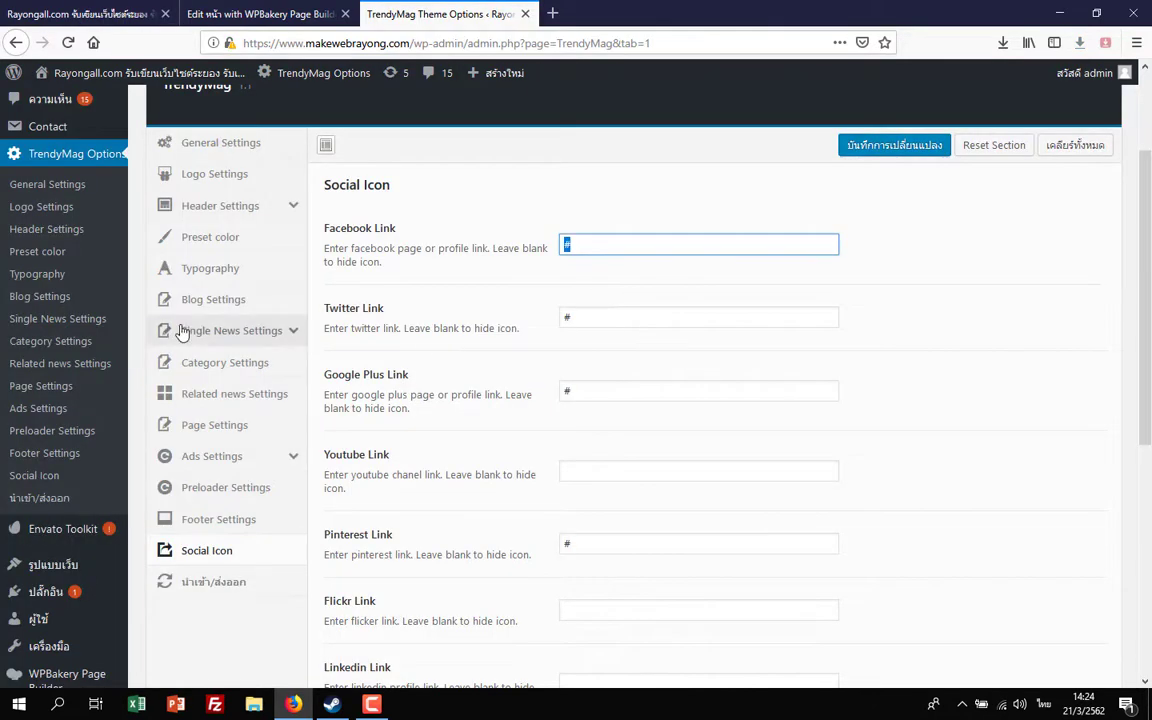
scroll(40, 372, "up", 3)
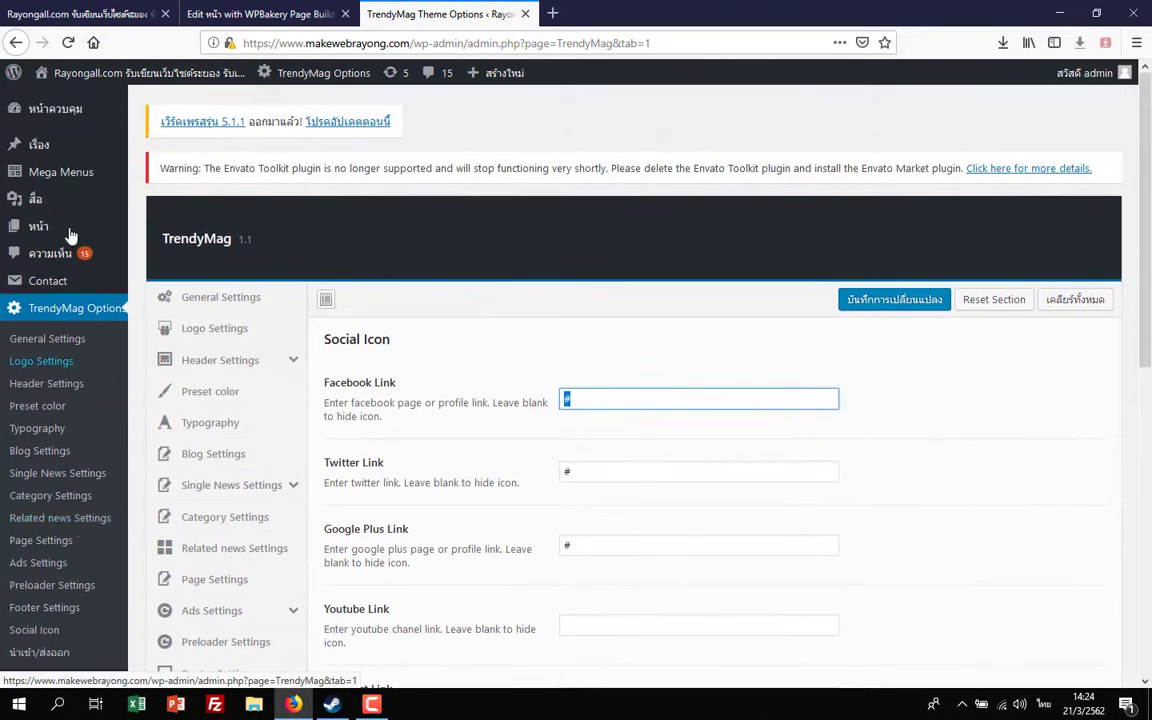
mouse_move(50, 158)
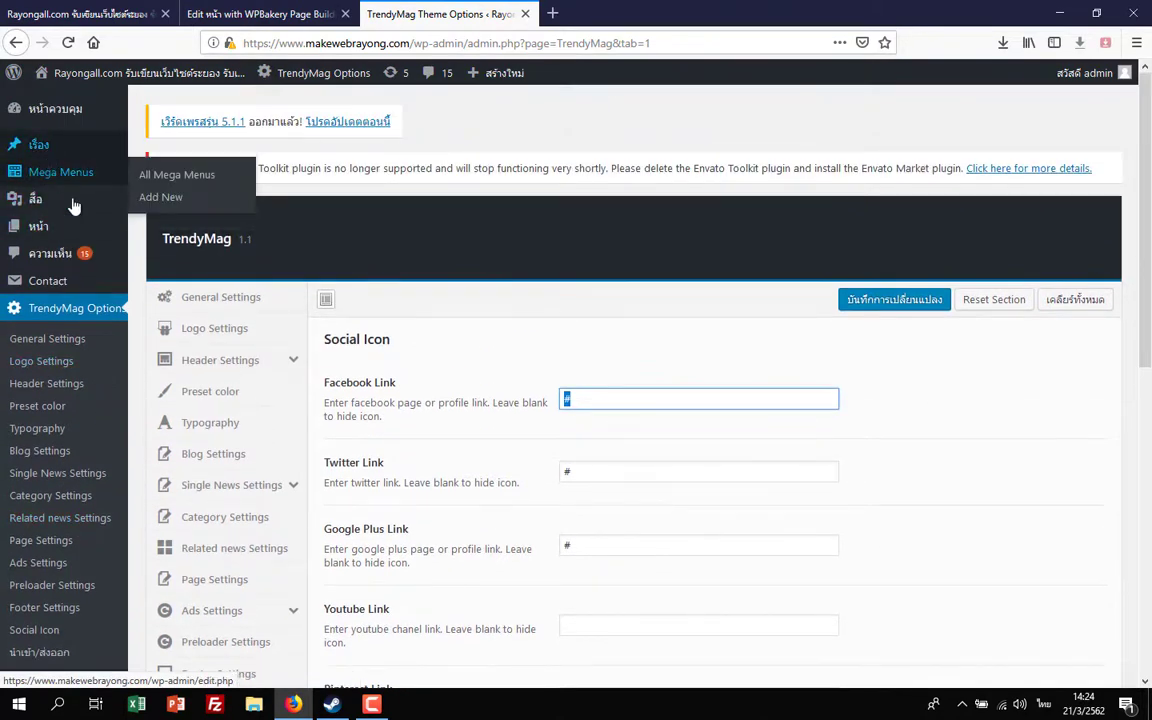
scroll(76, 376, "down", 3)
mouse_move(77, 445)
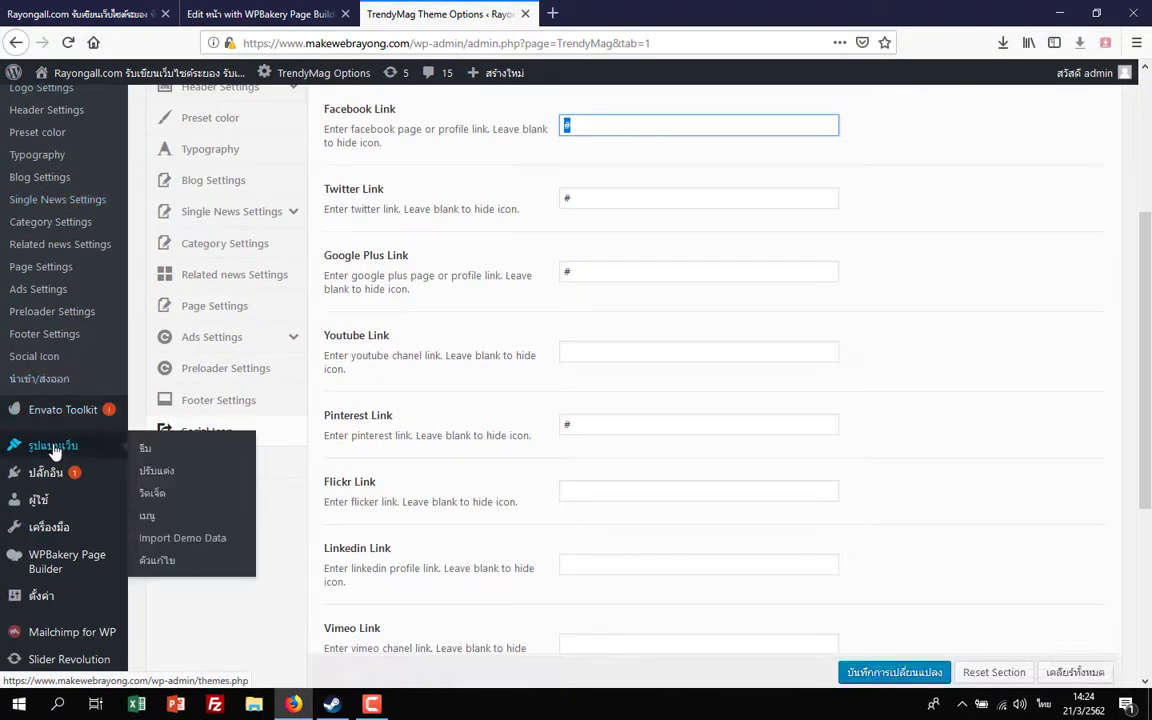
left_click(150, 482)
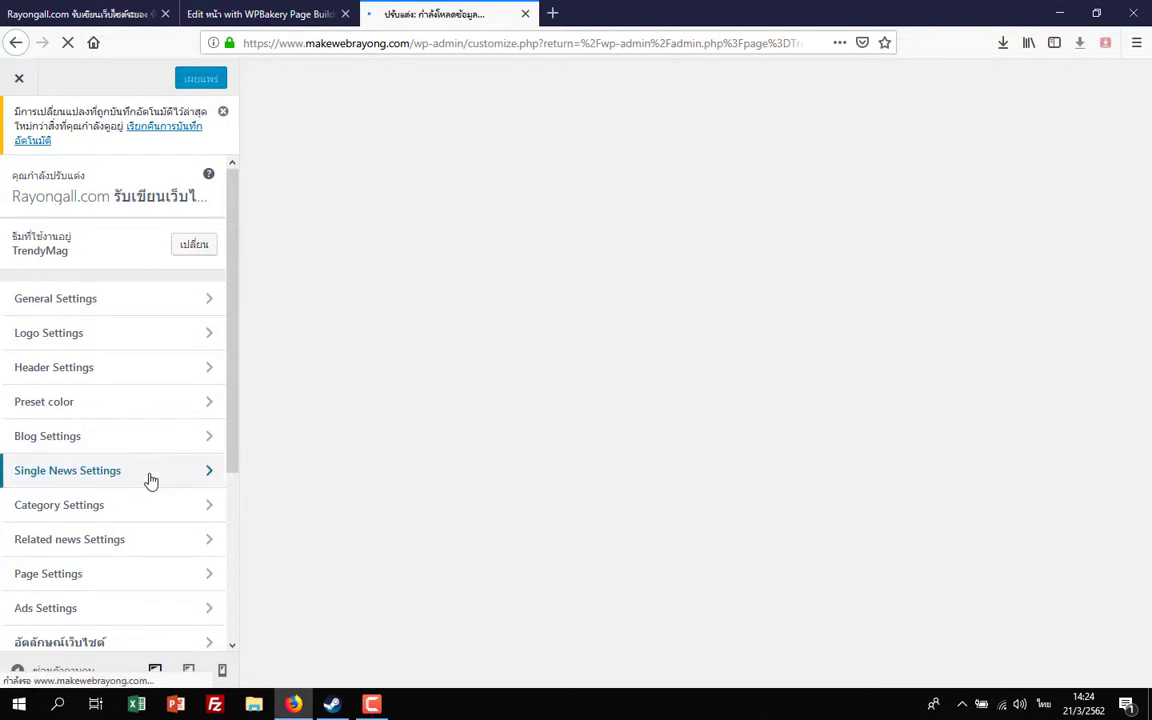
- Review the site's menus and all menu locations in the Customizer, and return to the main list of sections
left_click_drag(237, 334, 239, 501)
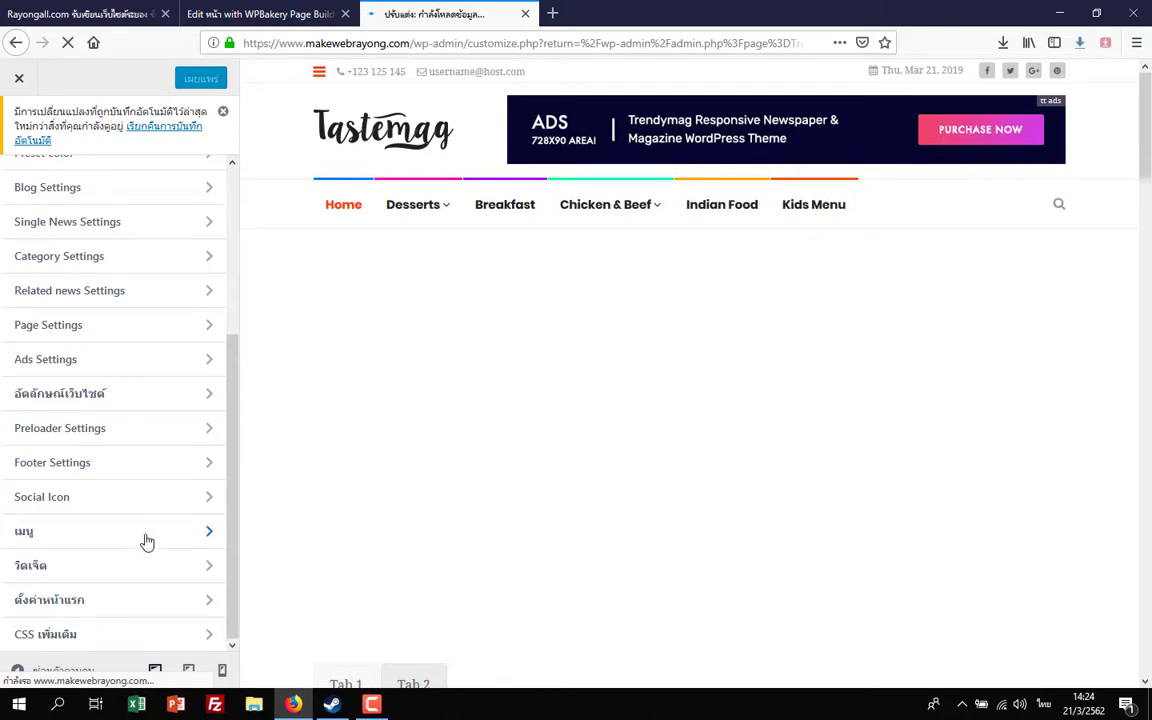
left_click(208, 533)
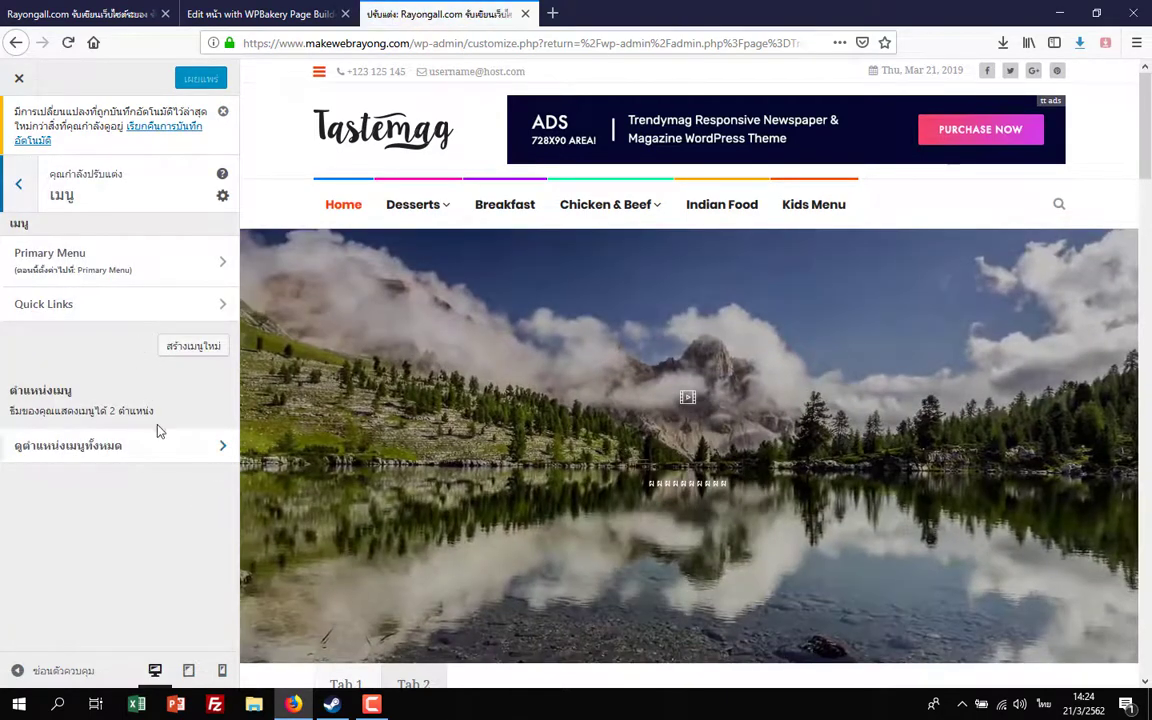
left_click(162, 443)
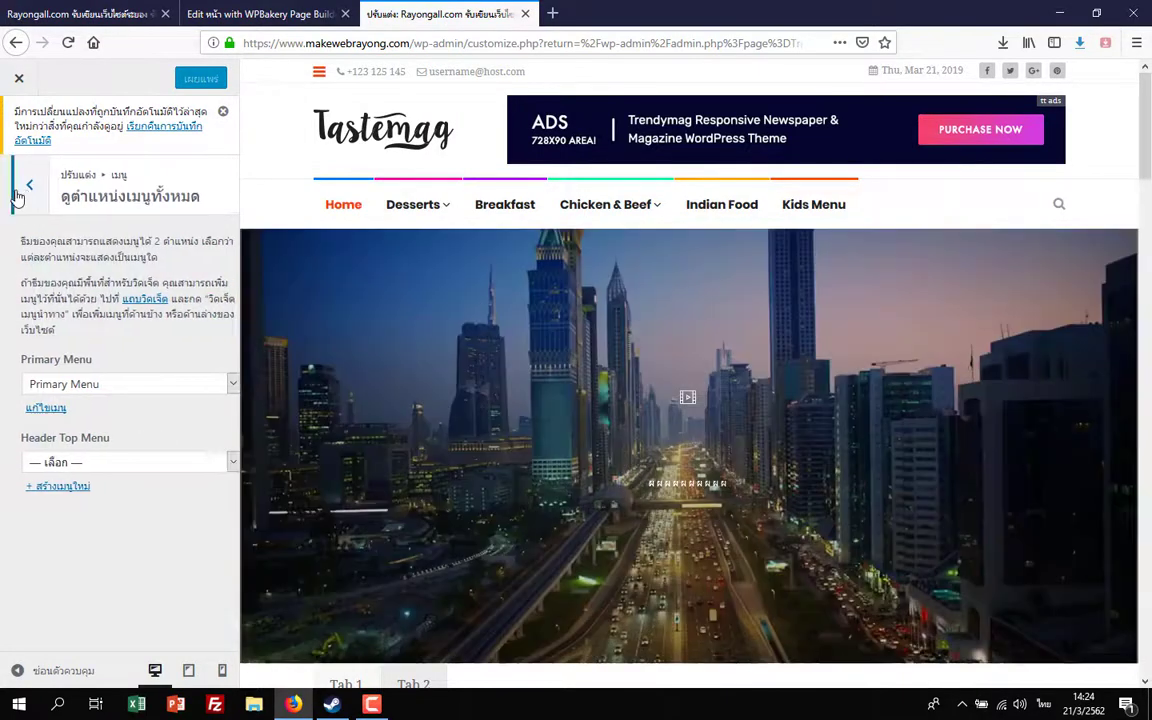
left_click(18, 184)
left_click(18, 186)
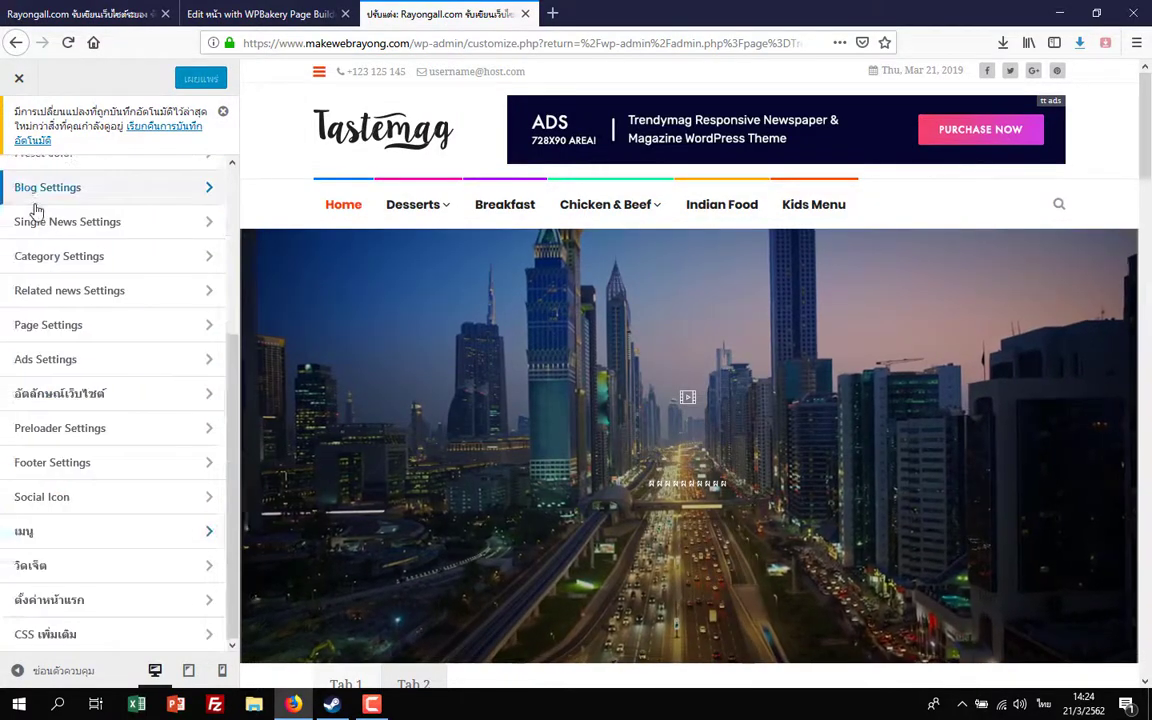
- Review the Footer Settings and Page Settings in the Customizer and return to the main list of sections
left_click(80, 465)
scroll(82, 470, "down", 3)
scroll(82, 470, "down", 3)
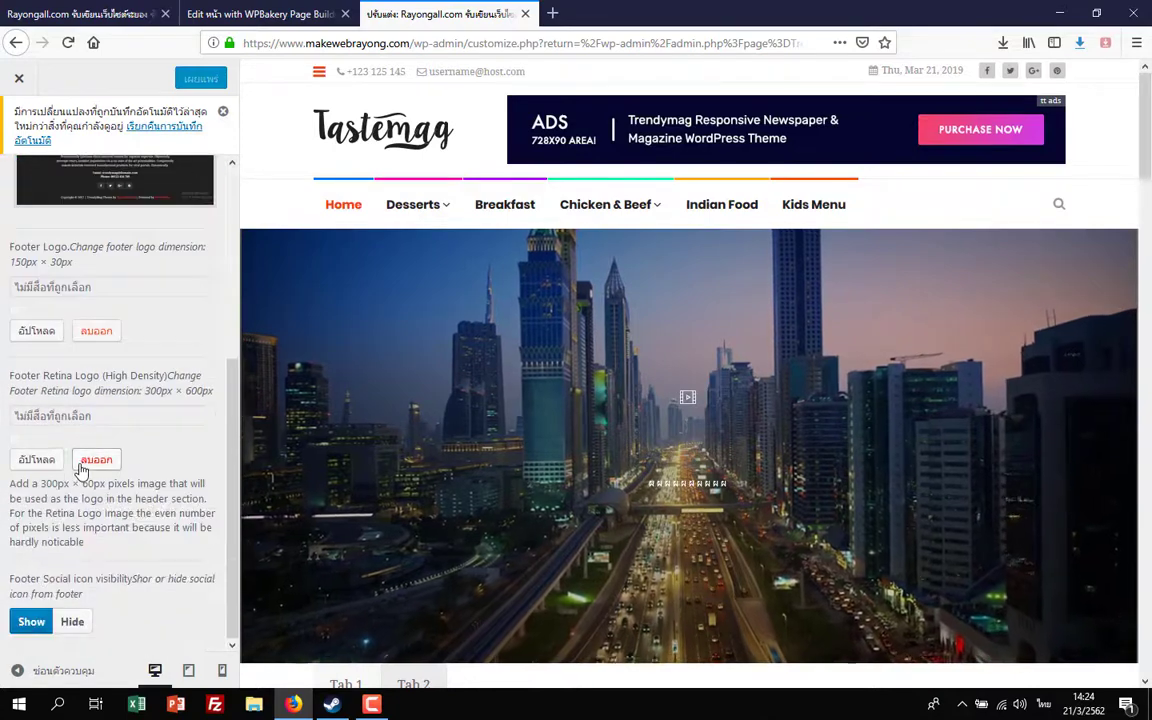
scroll(82, 470, "up", 6)
left_click(34, 200)
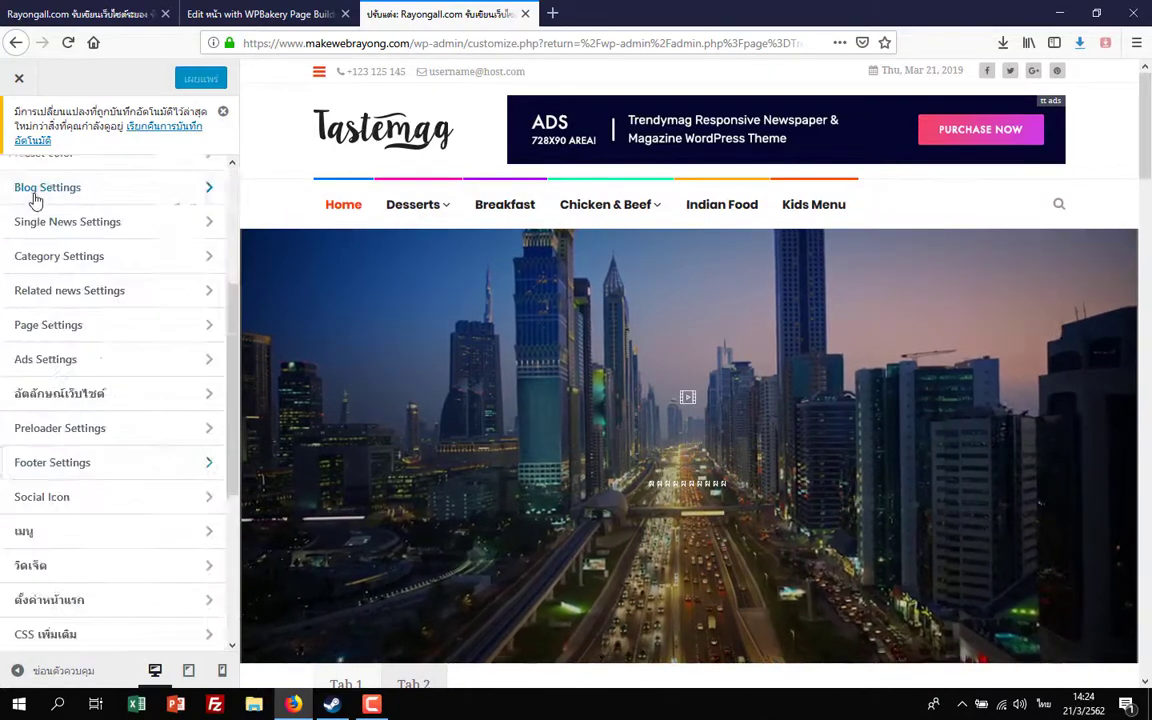
left_click(141, 326)
key("Escape")
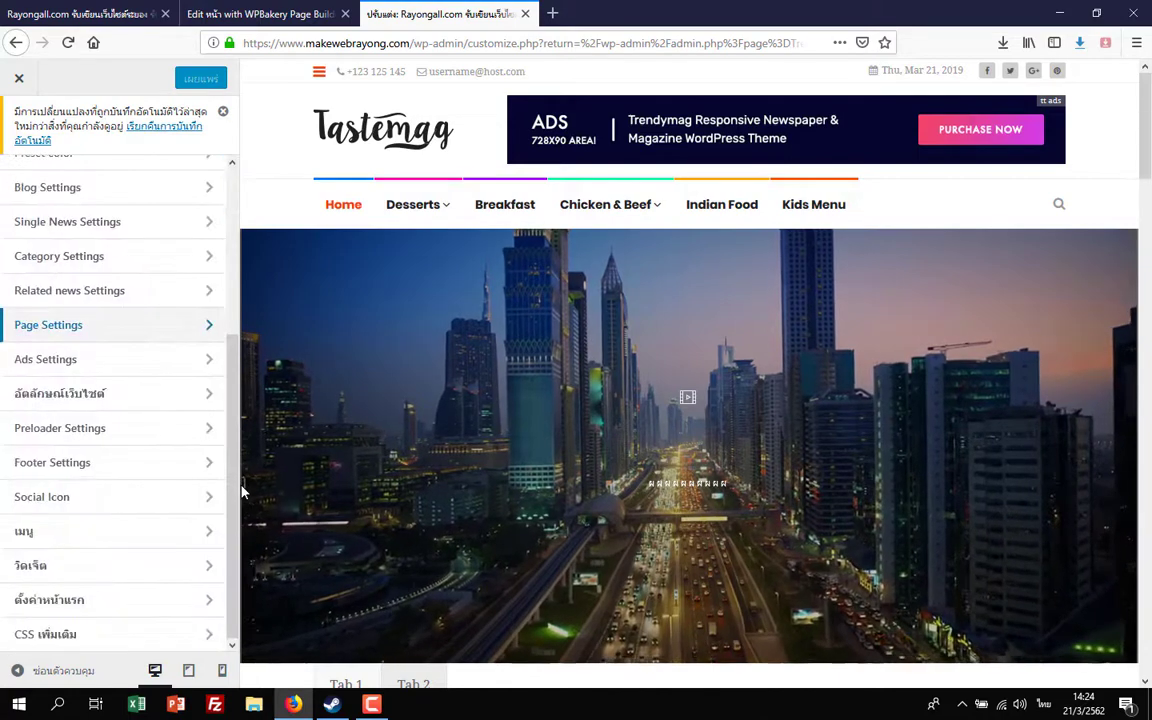
- Review the widgets in the Footer Default Sidebar and compare them with the footer on the live home page
left_click(150, 569)
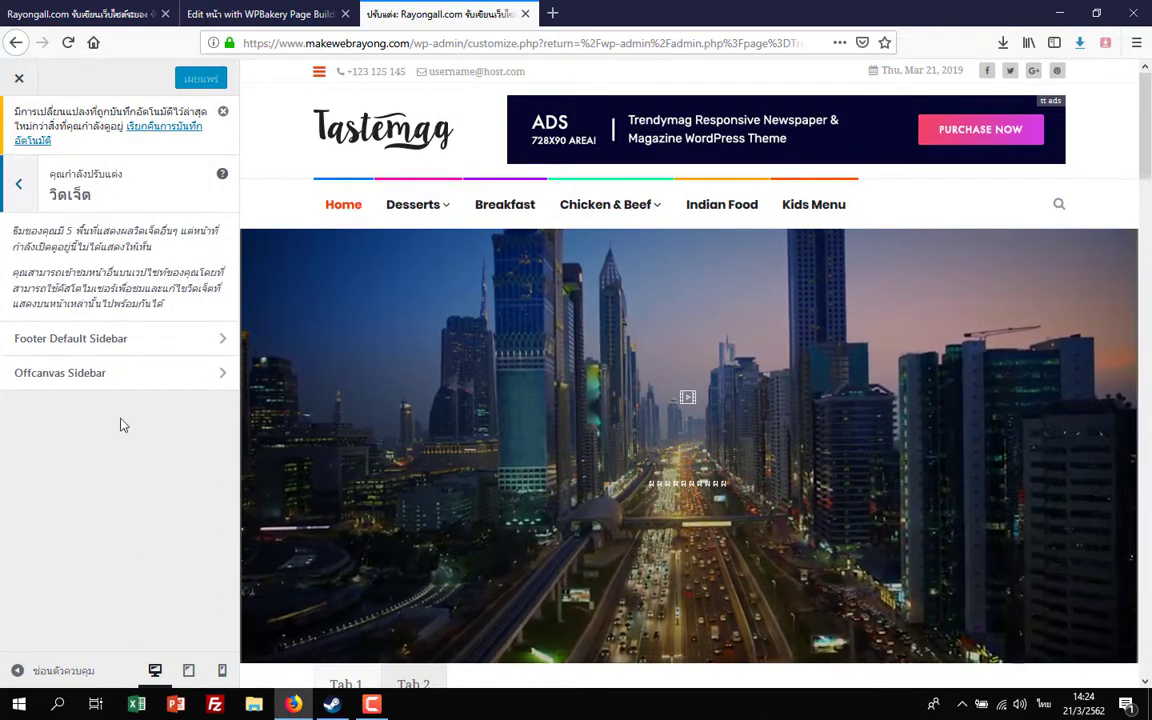
left_click(116, 345)
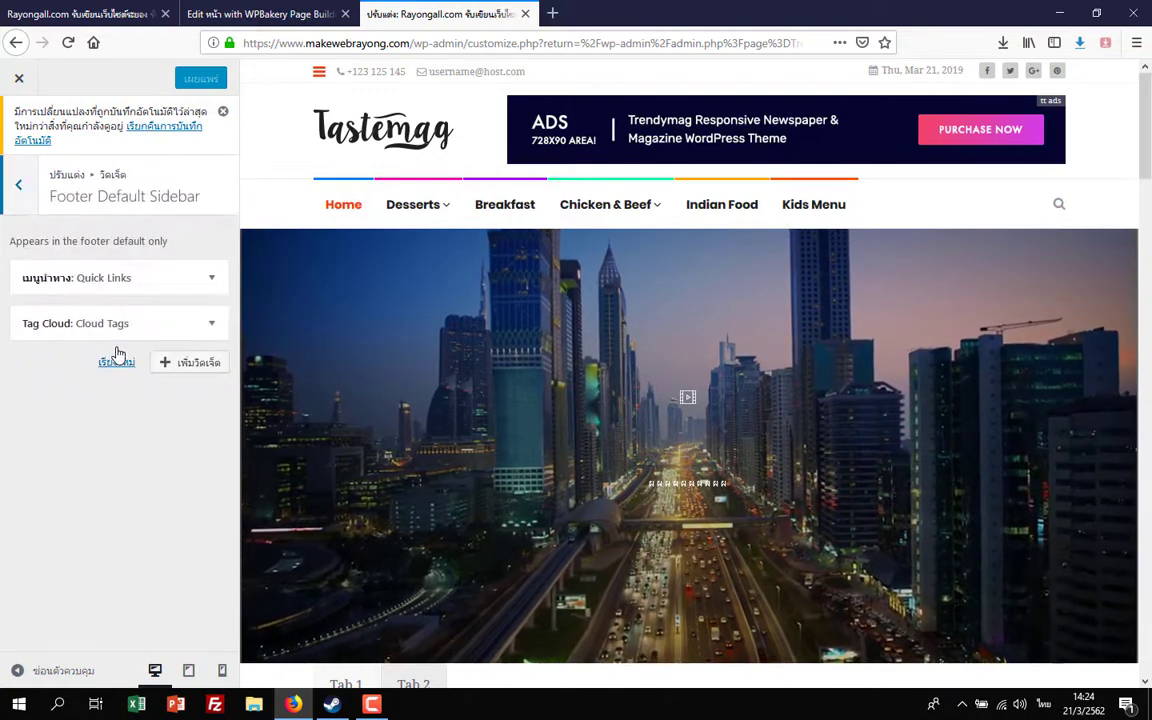
left_click(28, 192)
left_click(25, 190)
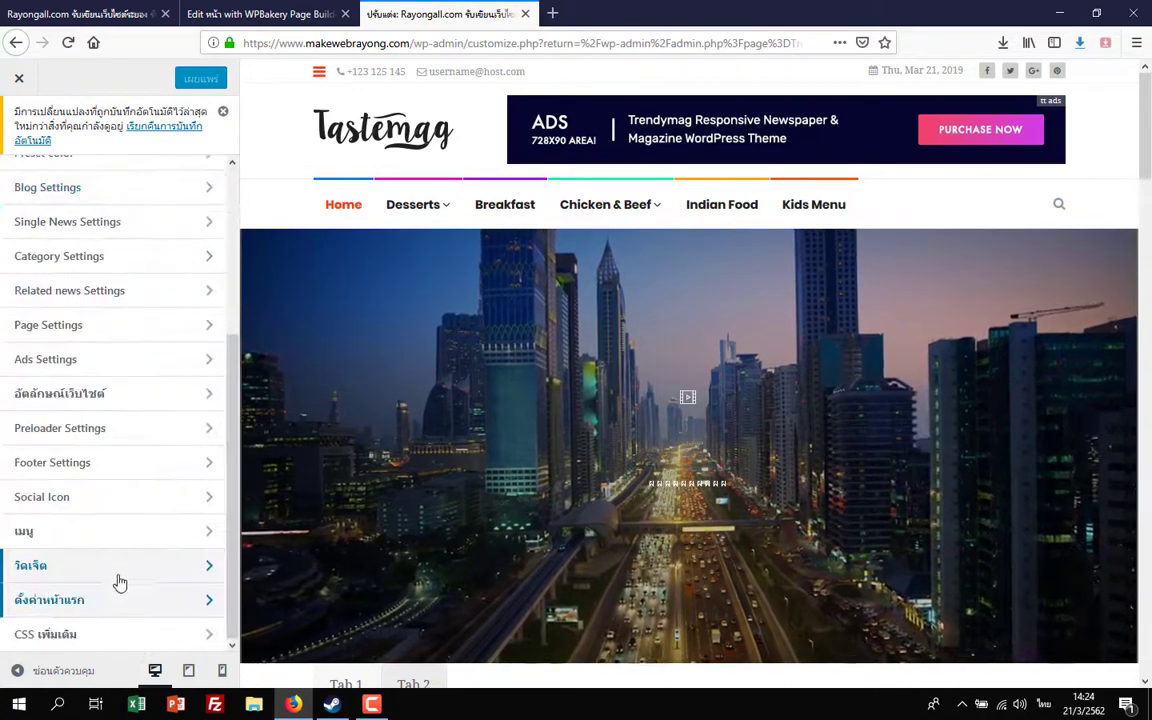
key("ctrl+shift+Tab")
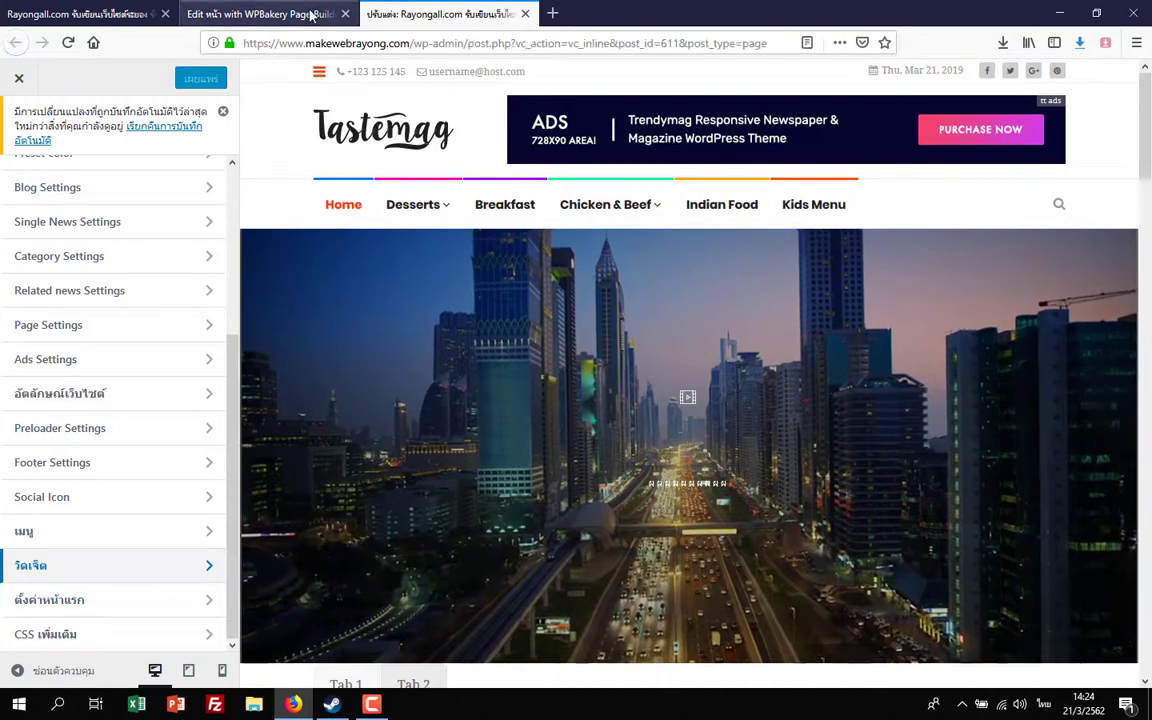
key("ctrl+shift+Tab")
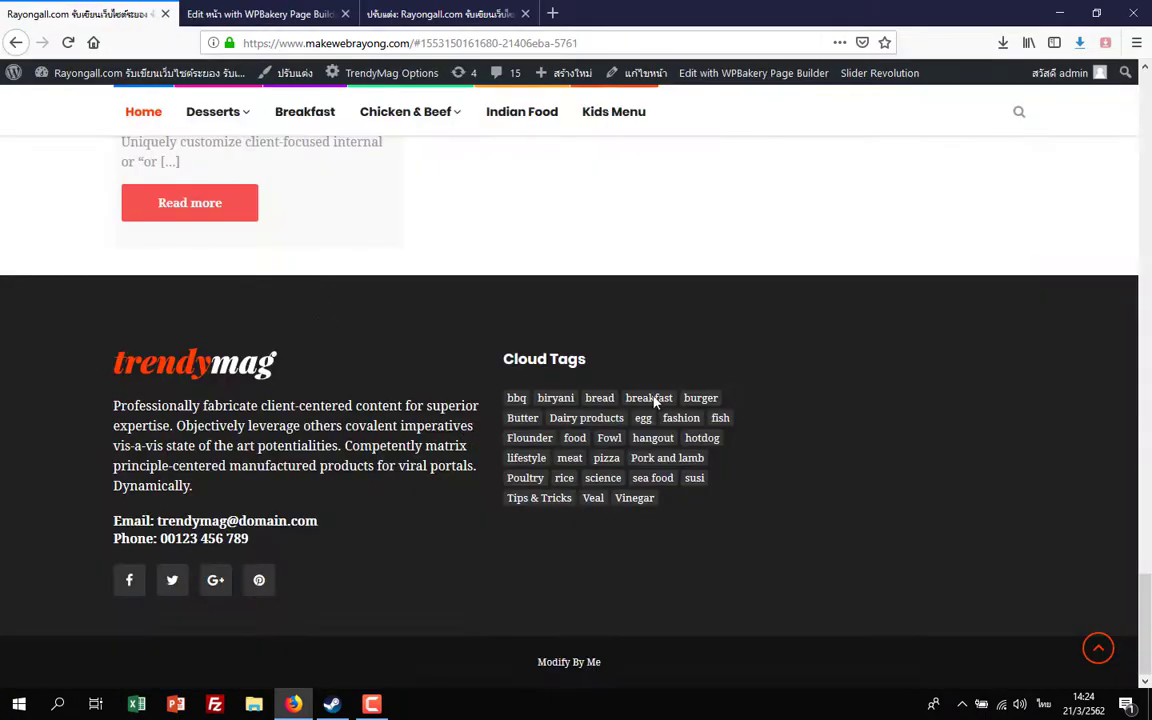
left_click(489, 12)
- Open the Quick Links navigation menu widget in the Footer Default Sidebar and compare it with the live footer
left_click(124, 580)
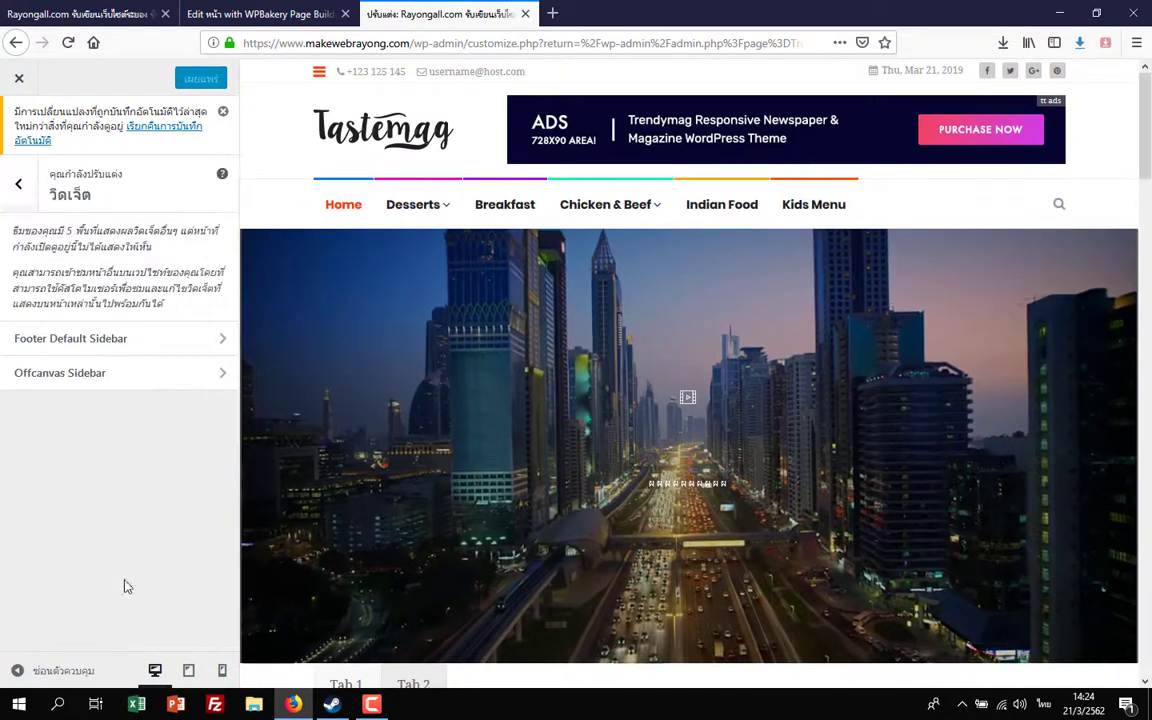
left_click(117, 342)
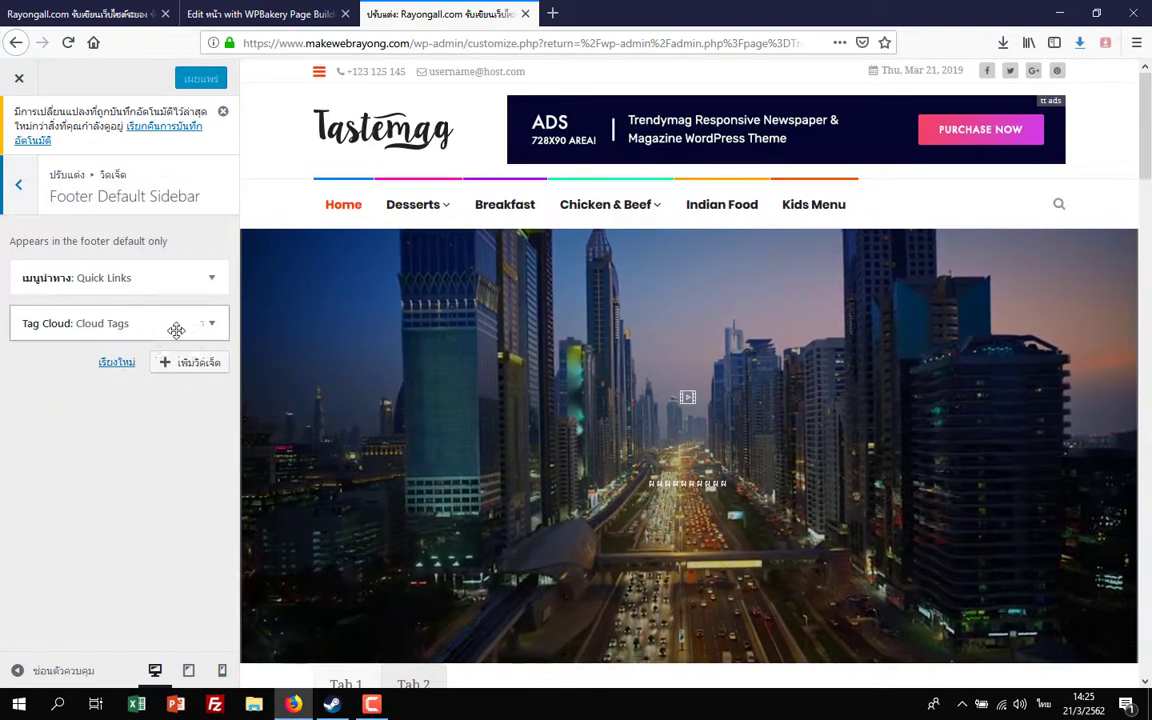
left_click(211, 279)
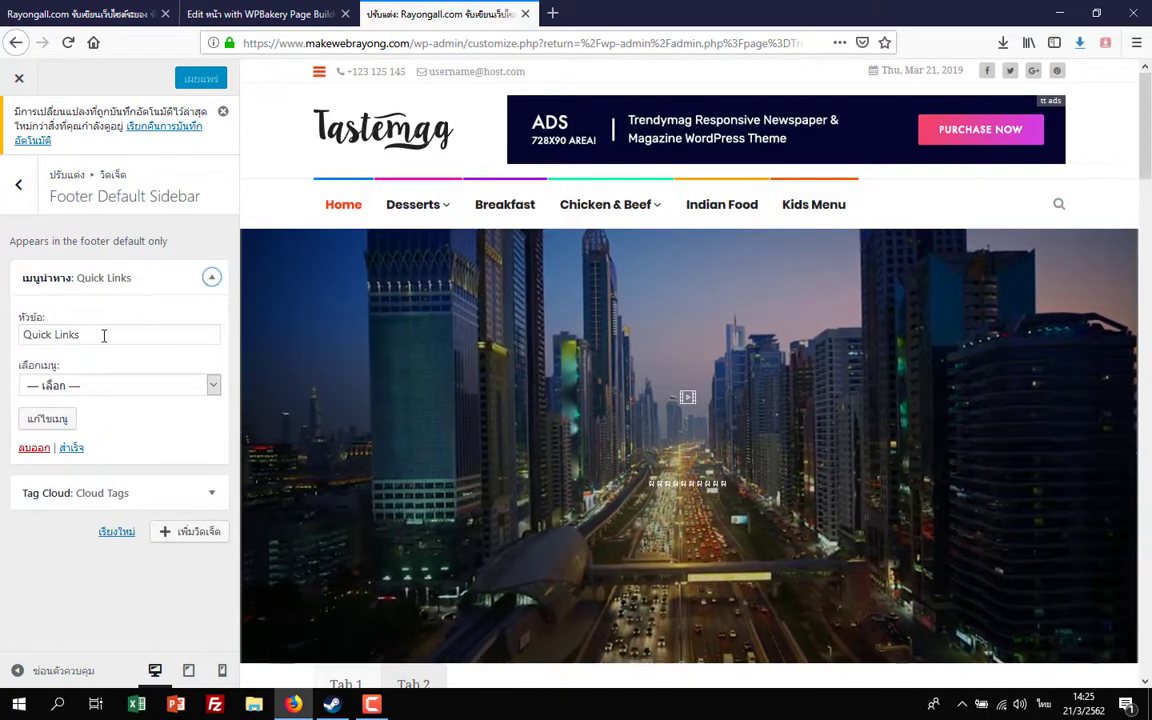
left_click_drag(175, 334, 2, 334)
left_click(80, 13)
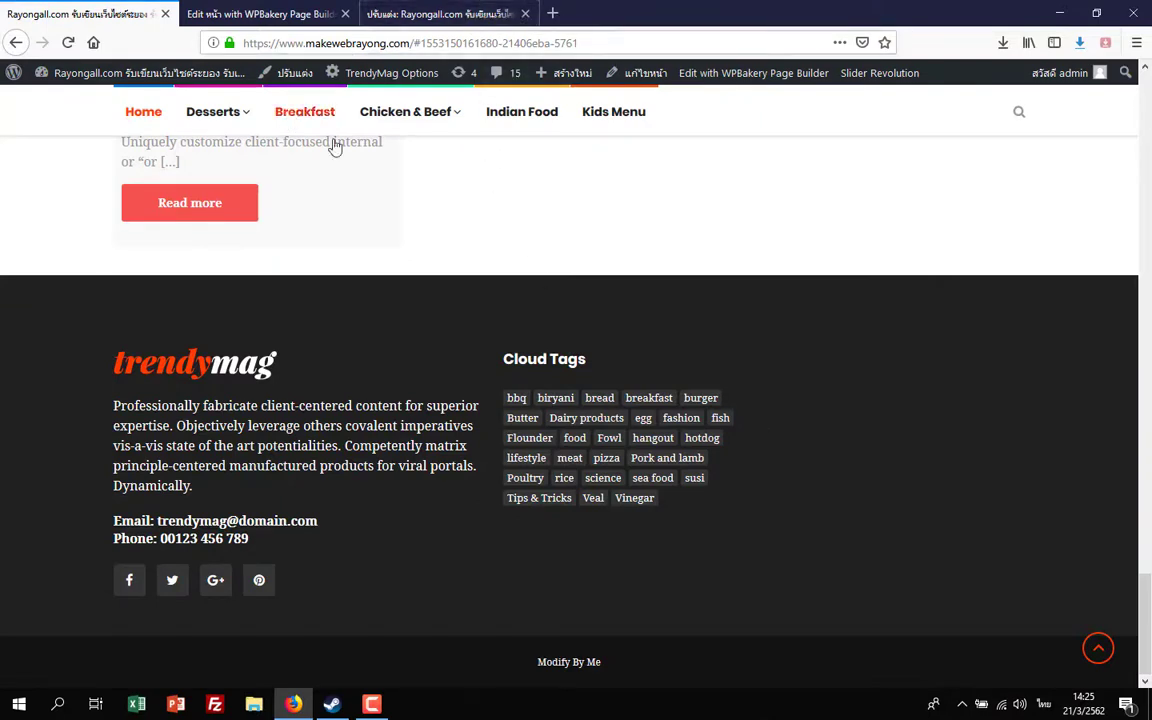
left_click(383, 709)
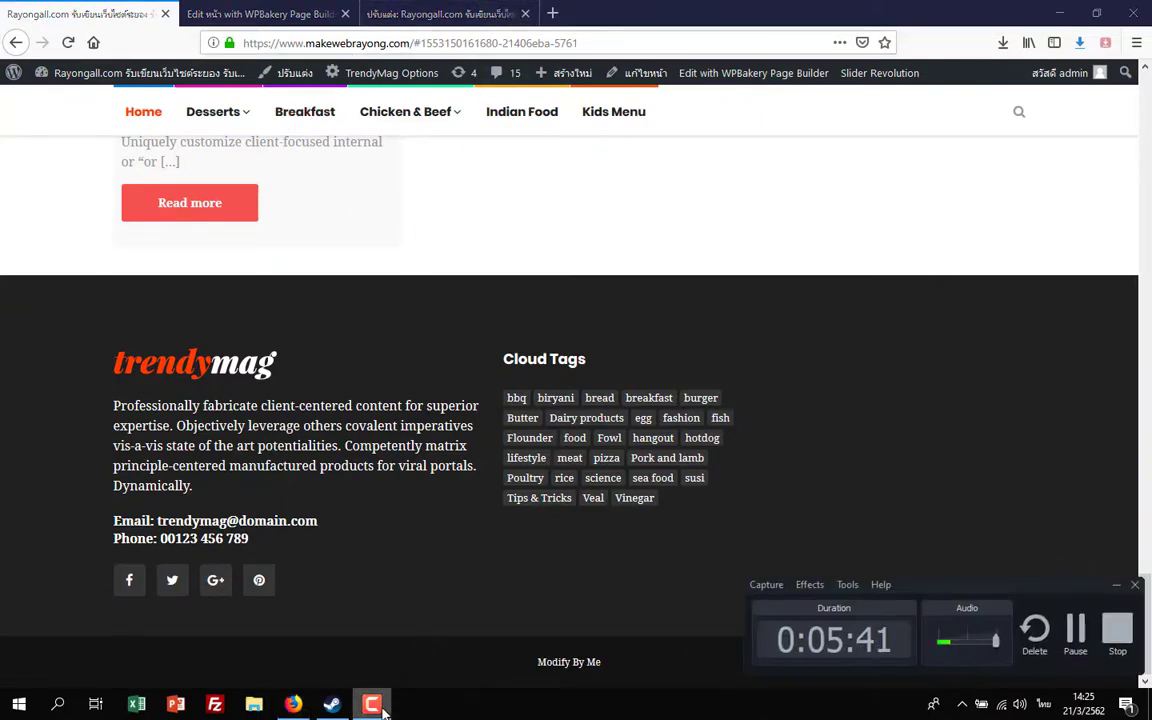
left_click(372, 705)
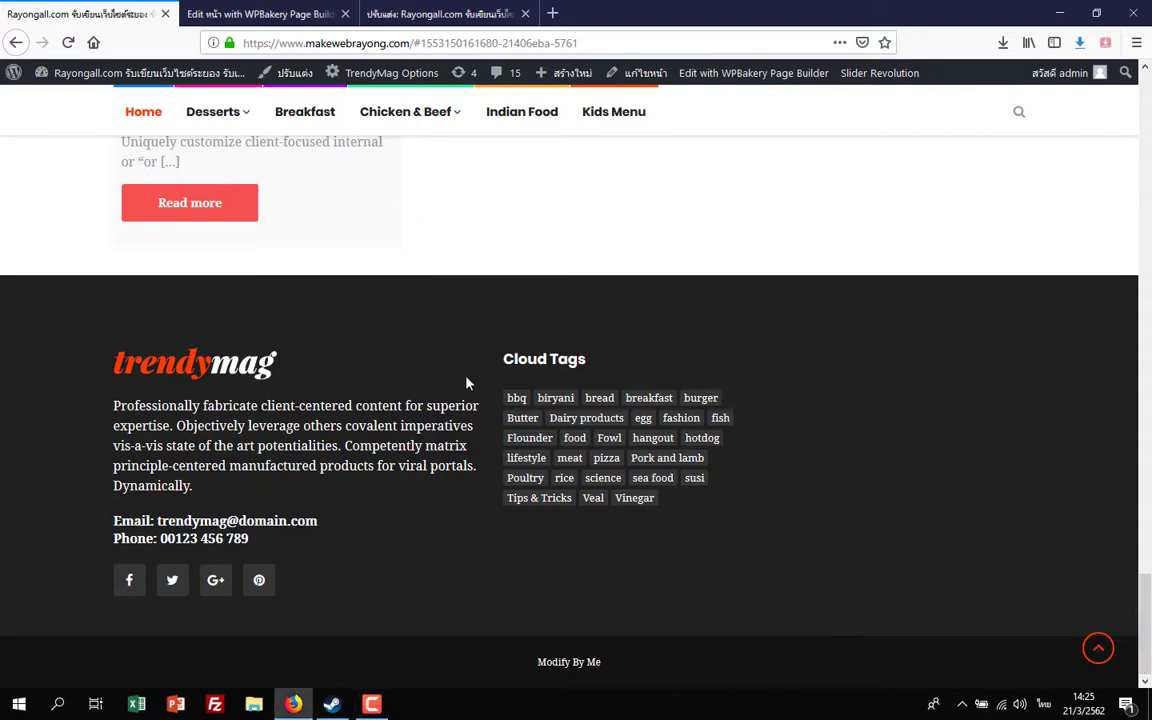
left_click(440, 14)
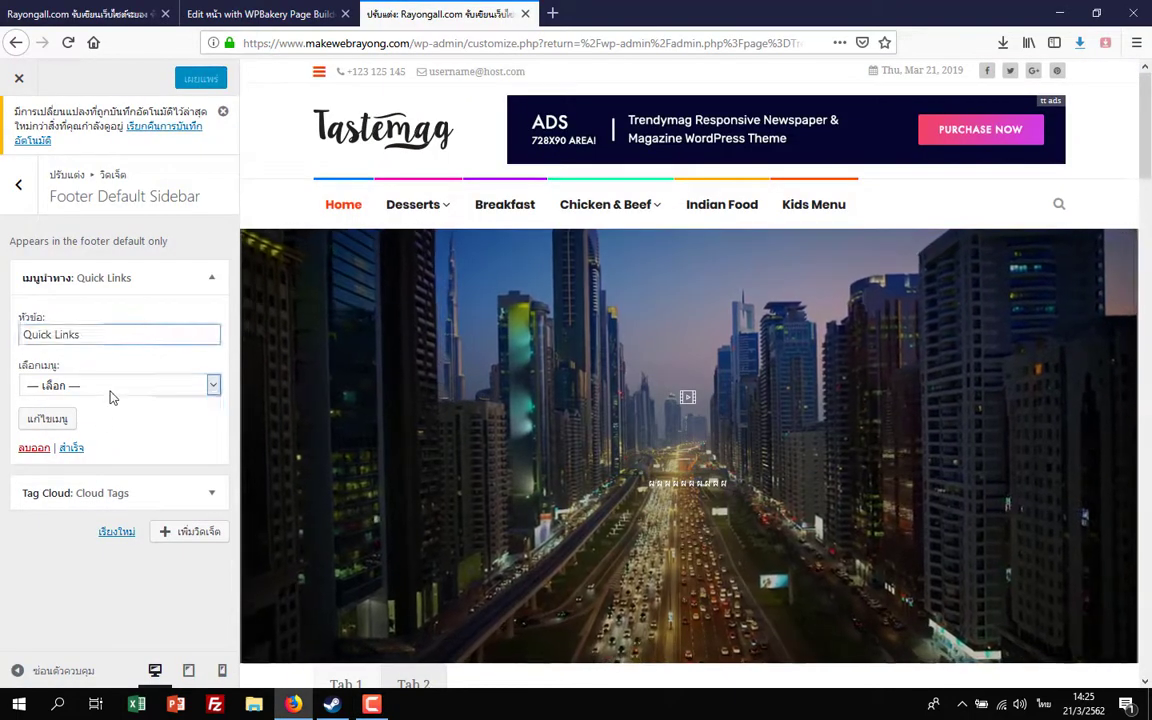
- Set the Quick Links widget's menu to Quick Links, publish the change and reload the live home page
left_click(112, 391)
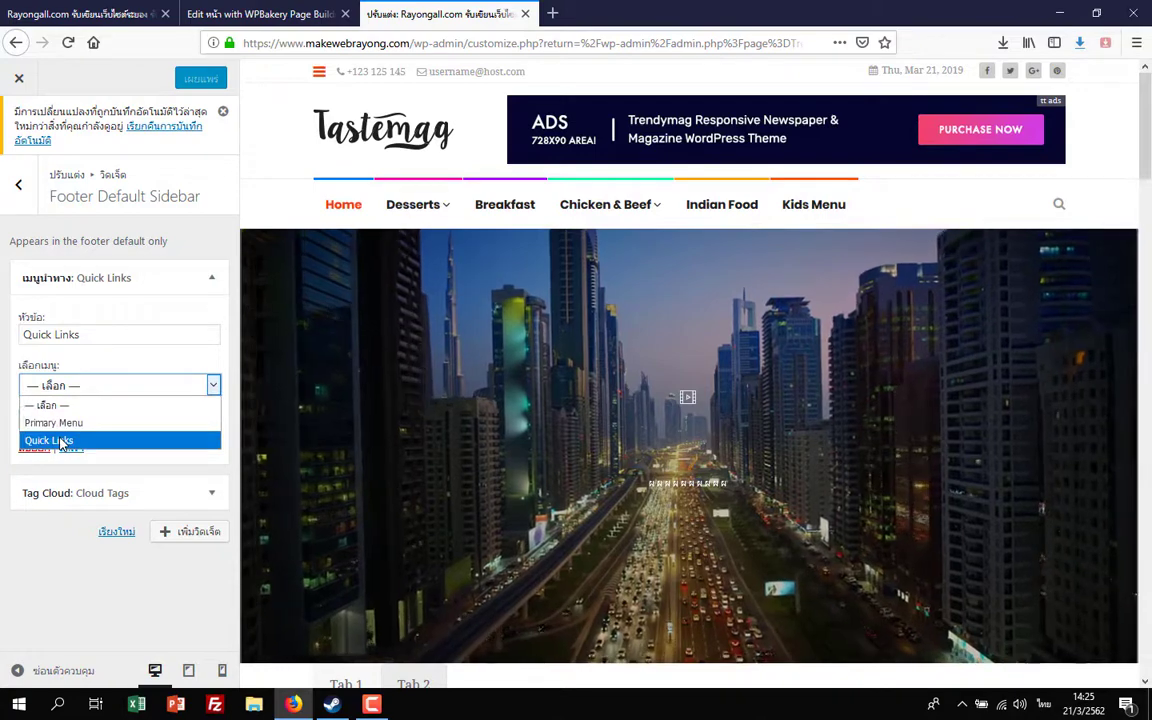
left_click(62, 441)
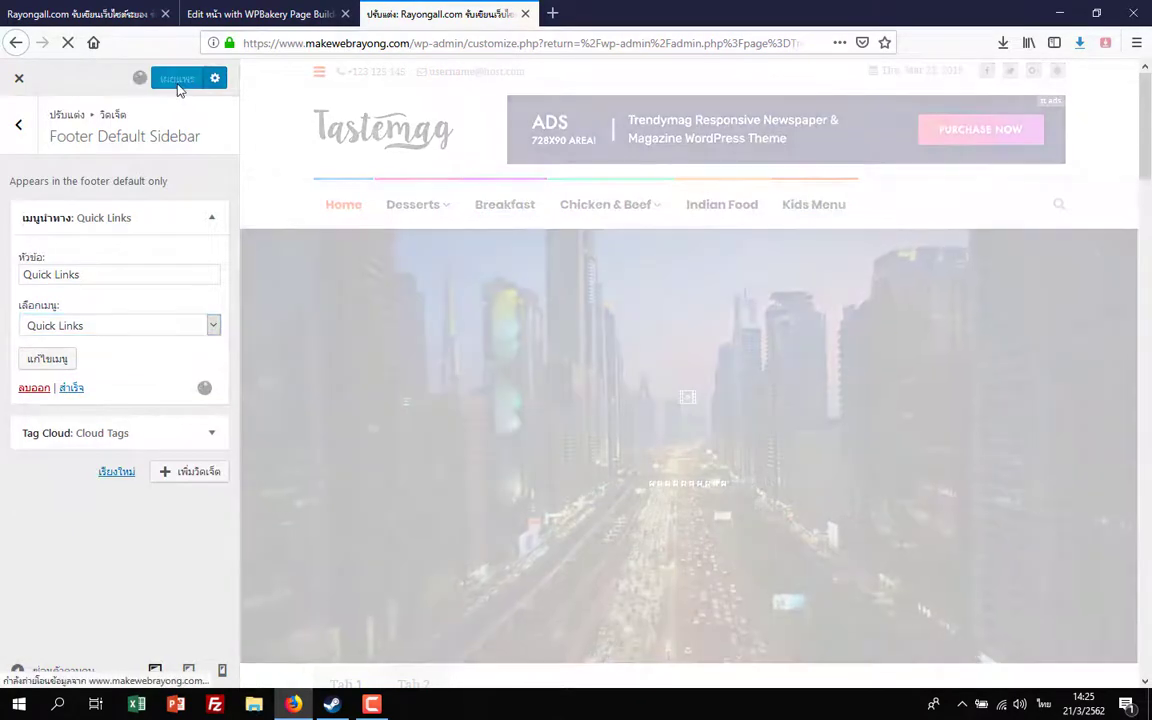
left_click(176, 80)
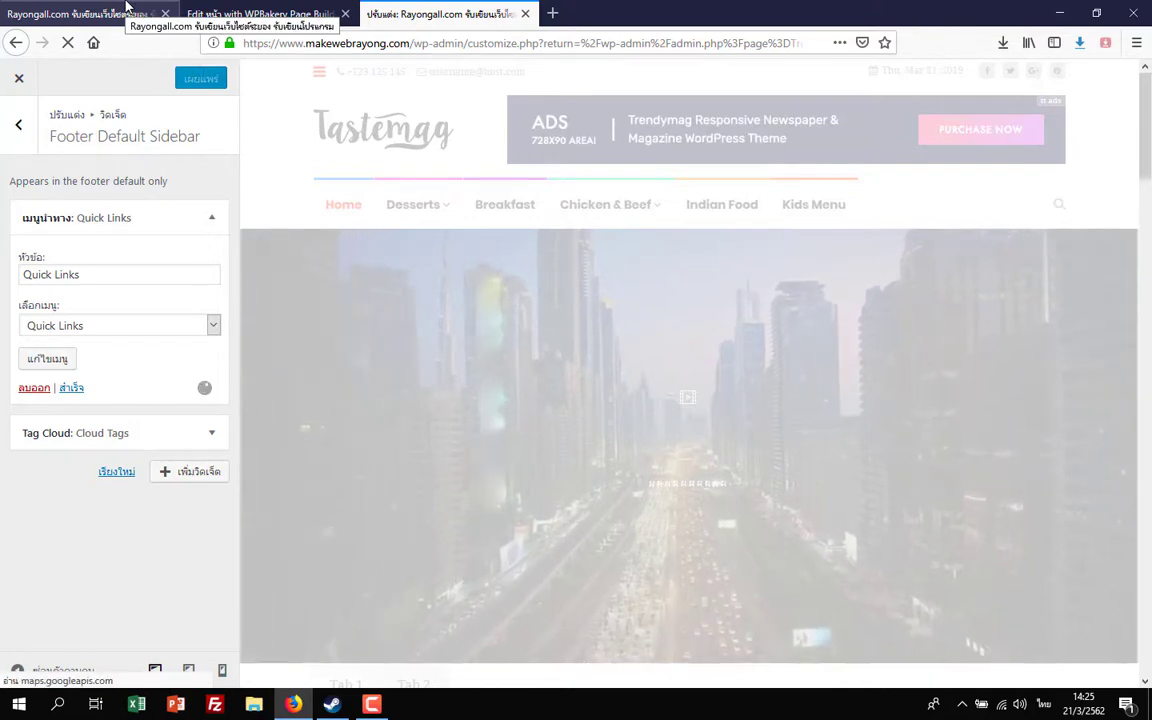
left_click(127, 6)
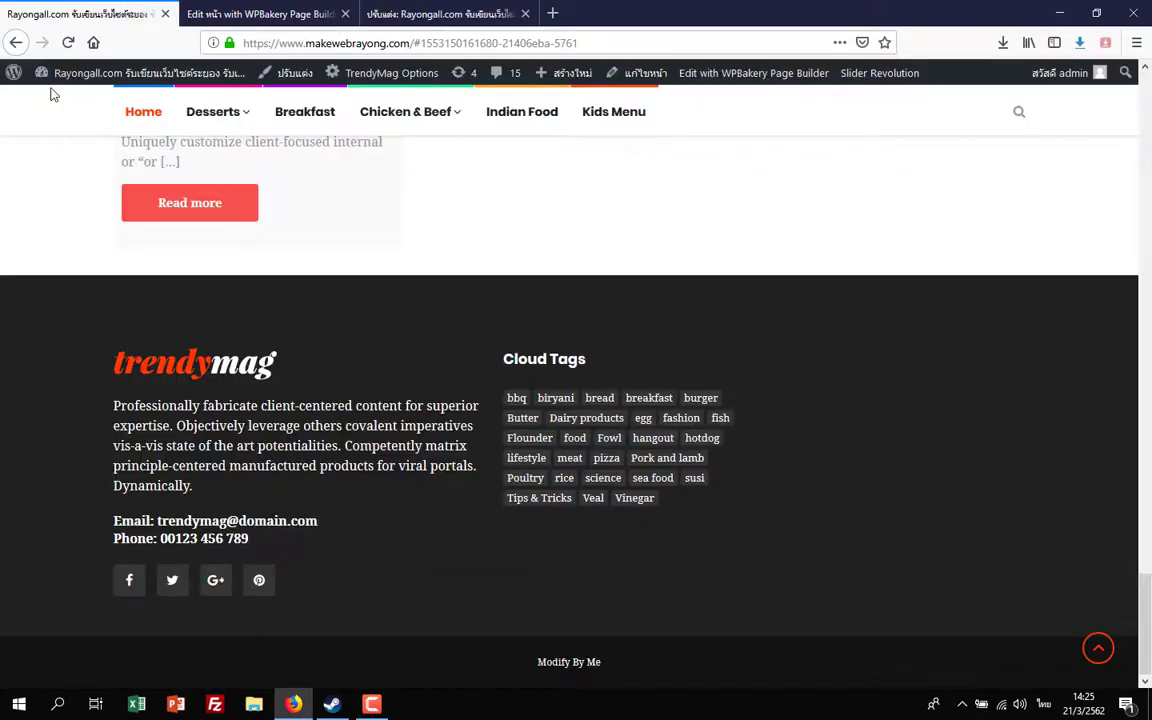
left_click(67, 40)
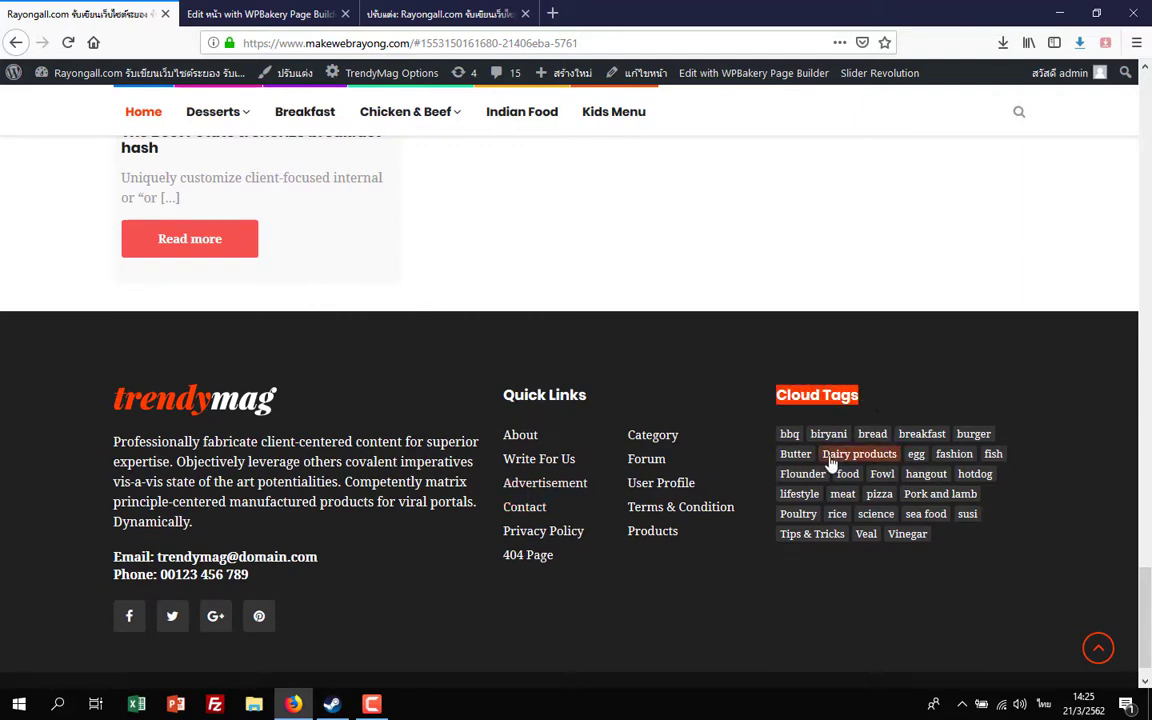
- Move the Cloud Tags widget above Quick Links in the Footer Default Sidebar and publish the new order
left_click(260, 13)
left_click(460, 10)
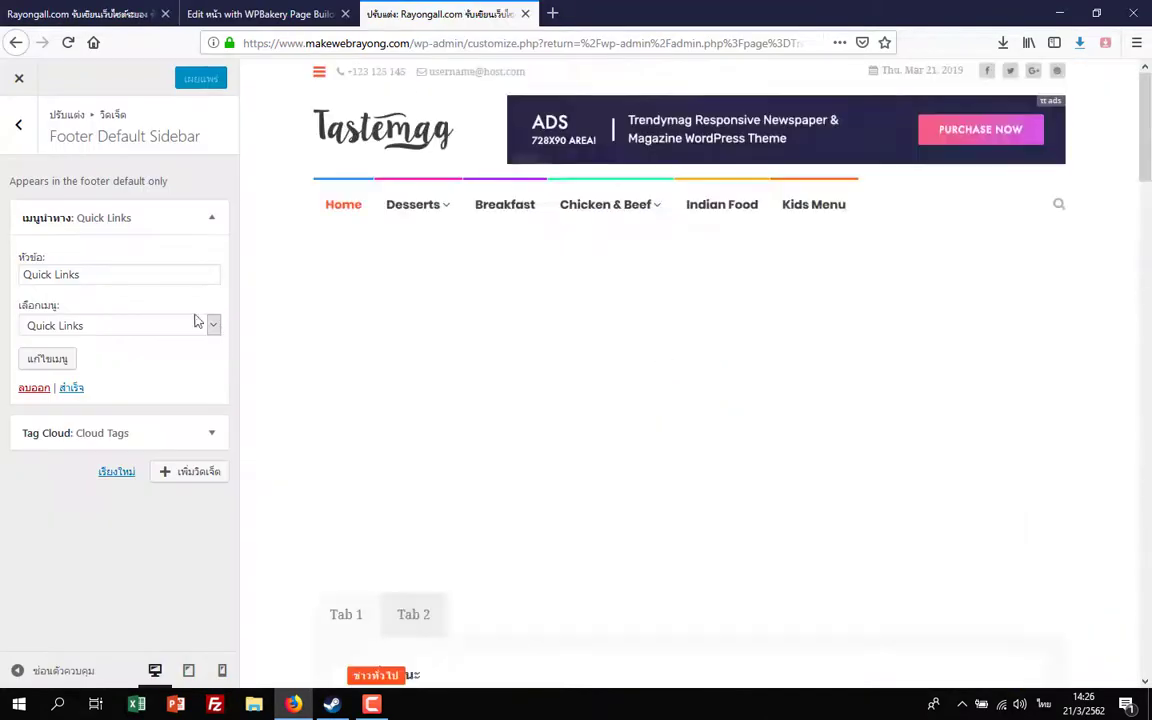
left_click(211, 217)
left_click_drag(142, 250, 141, 214)
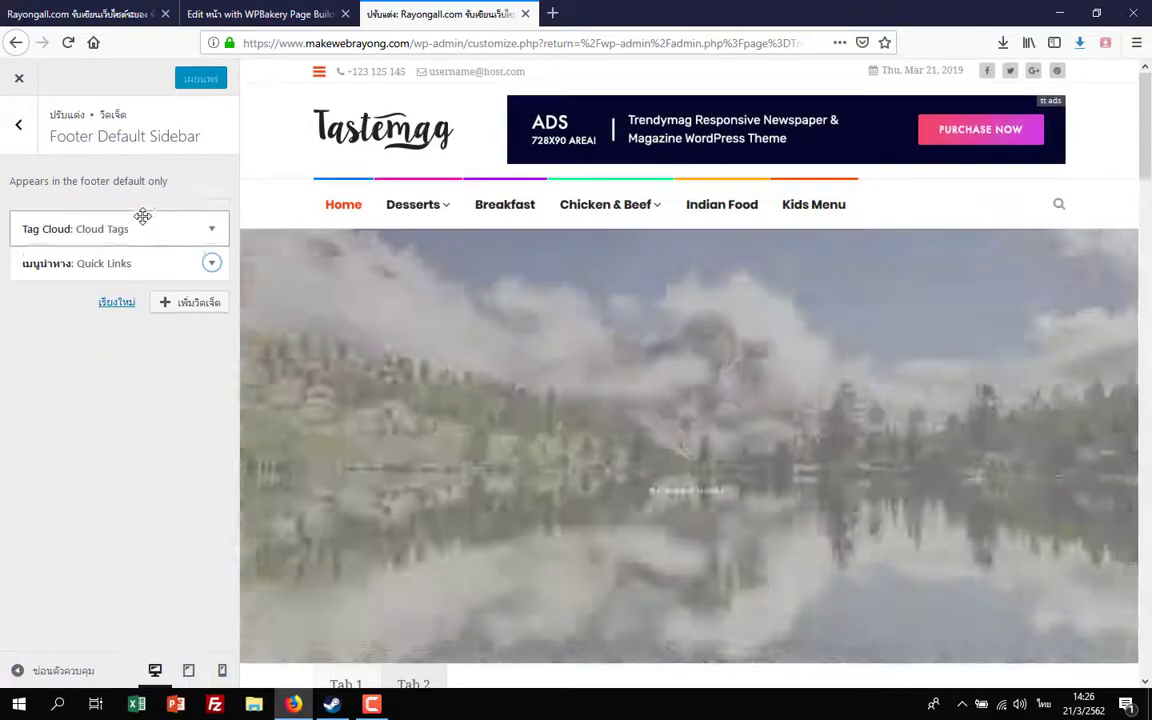
left_click(142, 217)
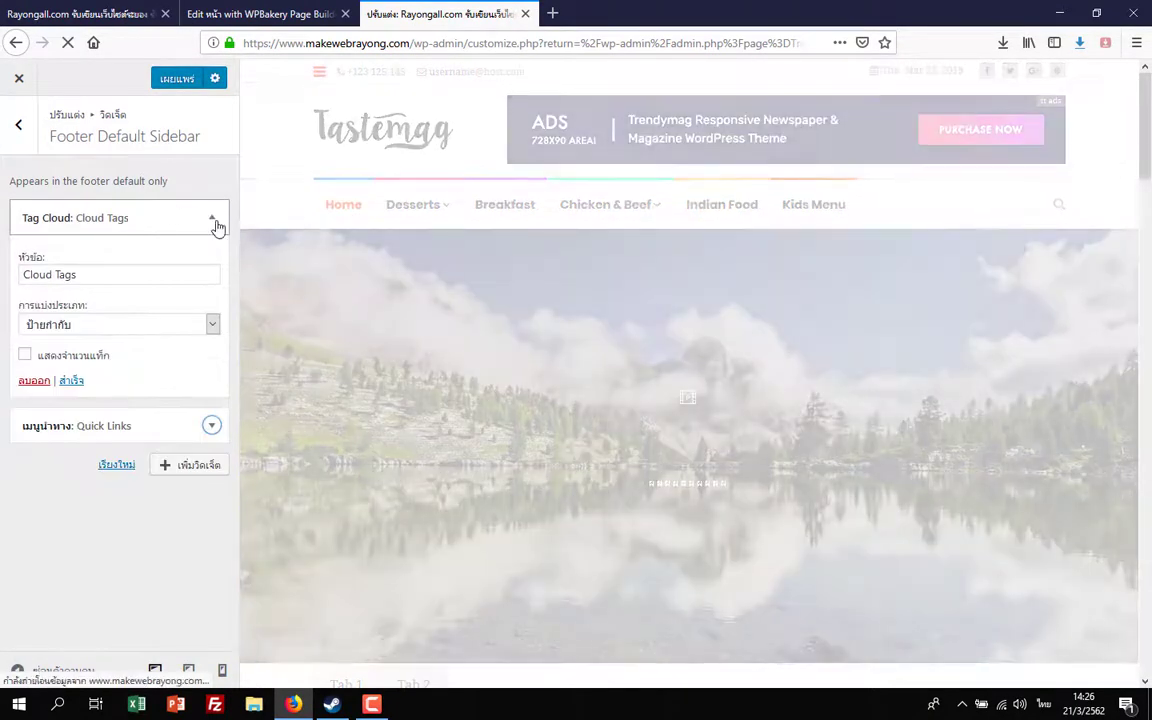
left_click(214, 220)
- Reload the live home page and check the order of the Cloud Tags and Quick Links columns in the footer
left_click(103, 12)
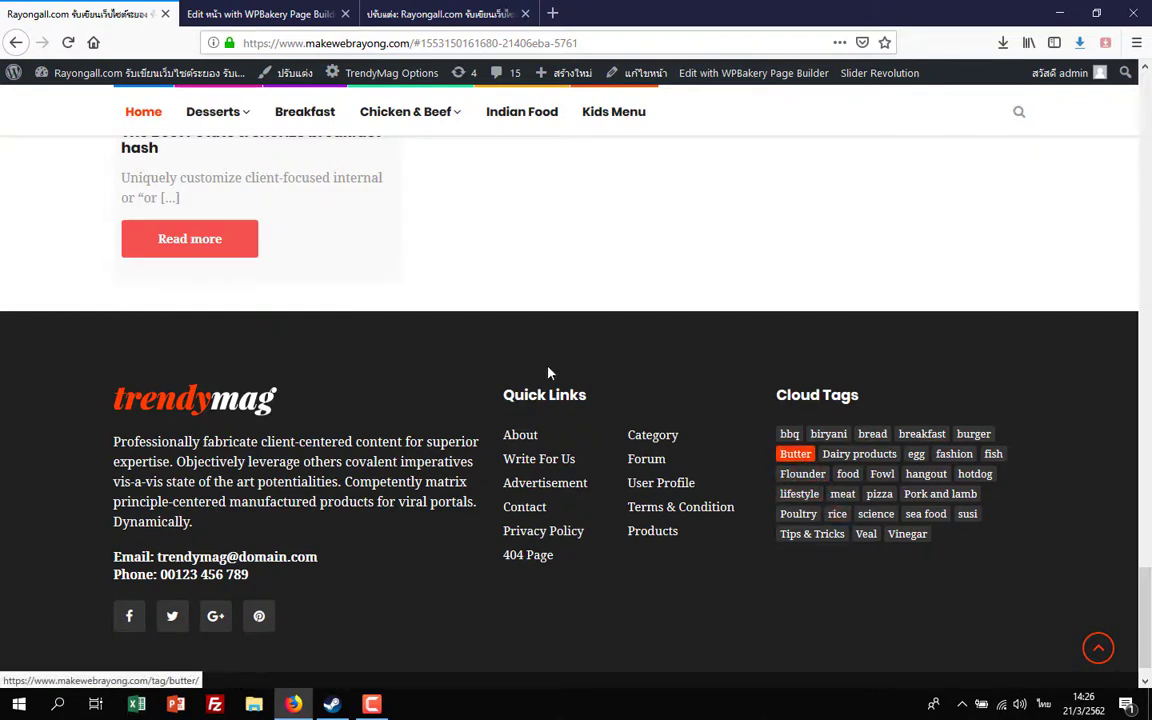
left_click(67, 44)
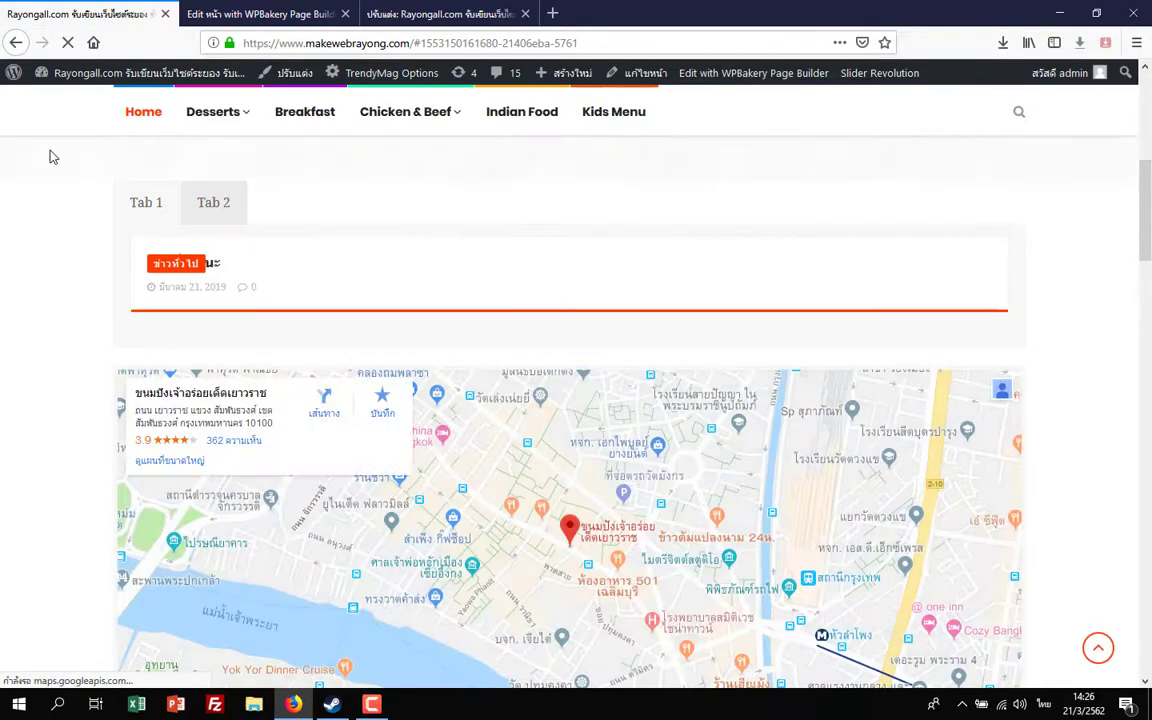
scroll(753, 327, "down", 10)
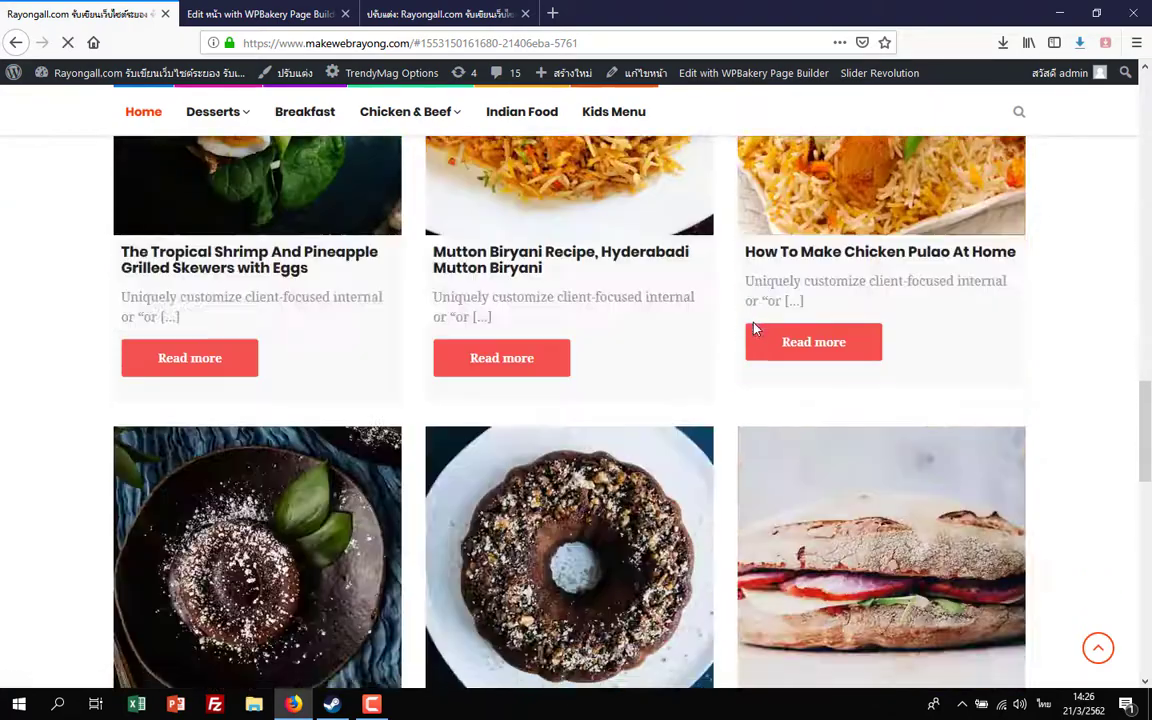
scroll(755, 329, "down", 10)
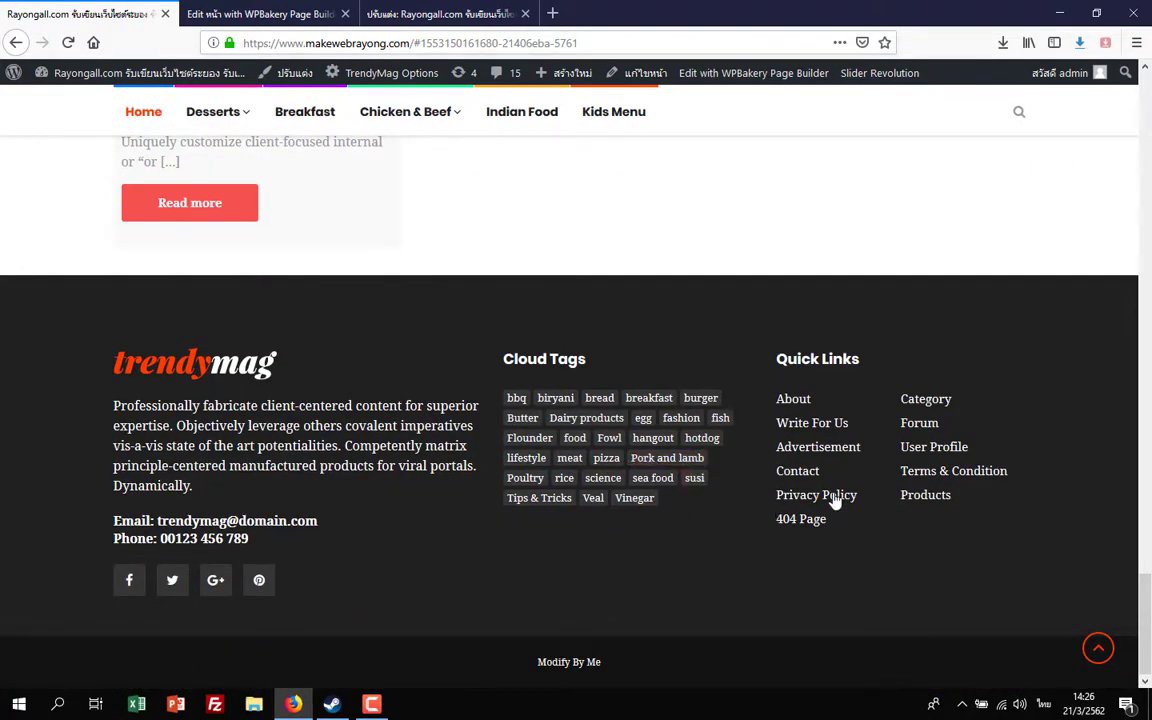
- Add the recent posts widget (เรื่องล่าสุด) to the Footer Default Sidebar, set it to show 3 posts and publish
left_click(415, 10)
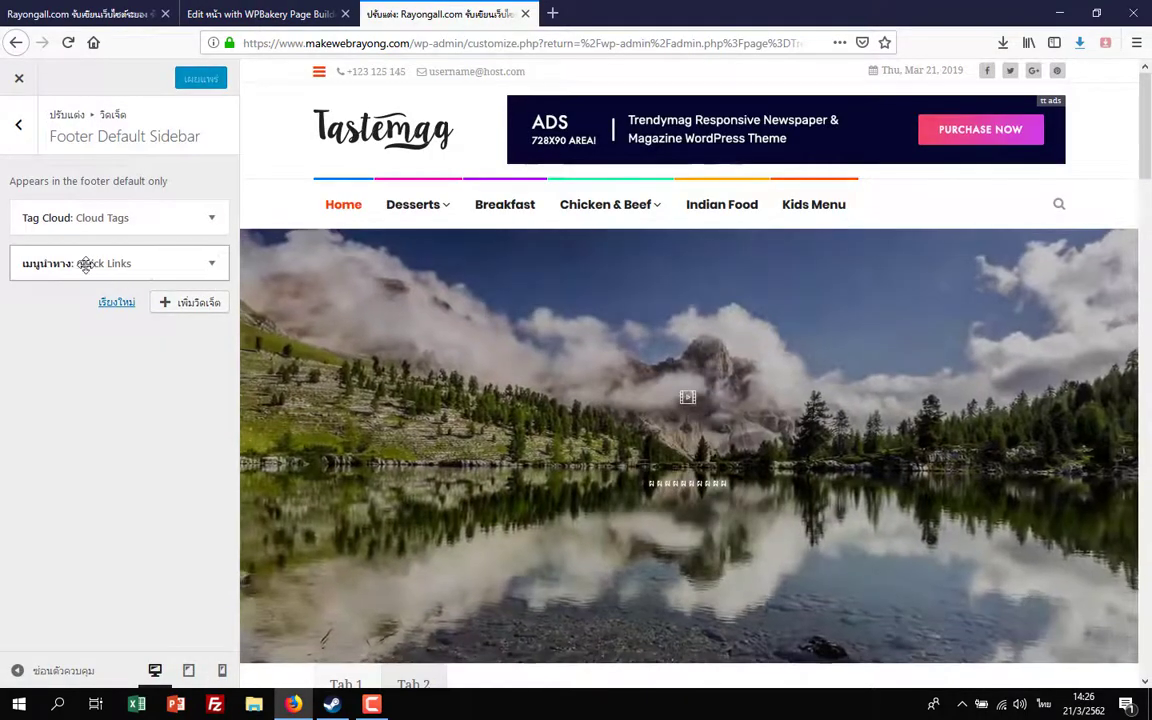
left_click(168, 304)
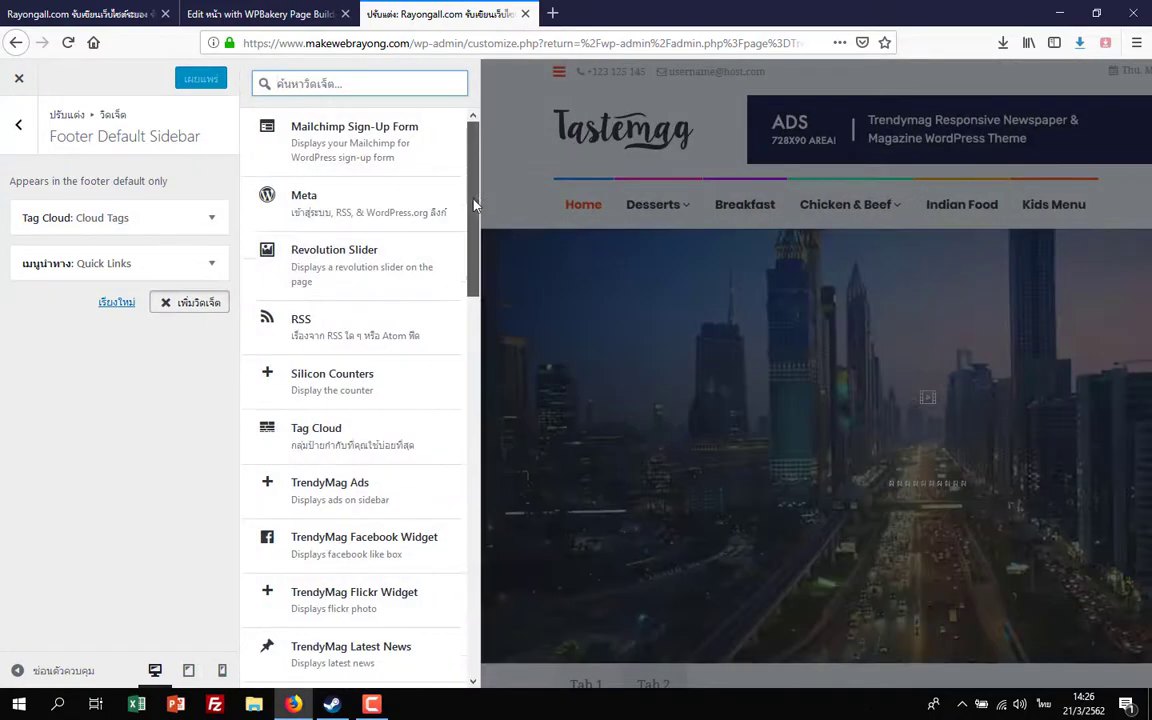
left_click_drag(470, 217, 481, 463)
scroll(476, 505, "down", 5)
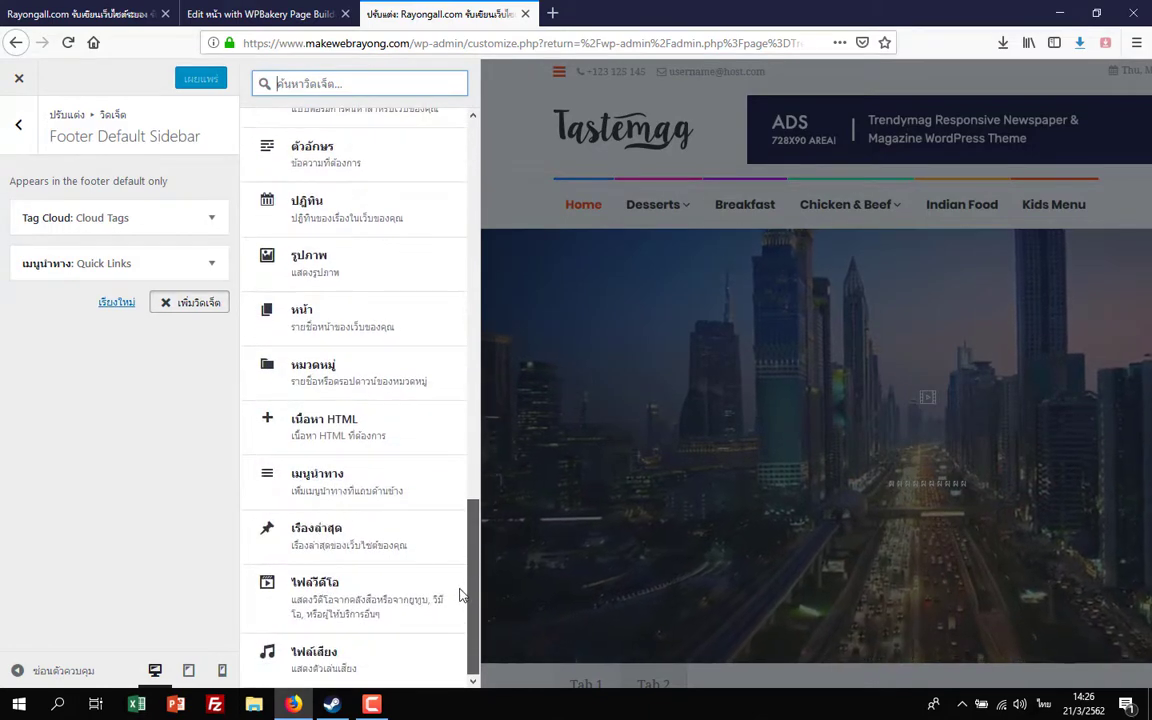
left_click(337, 535)
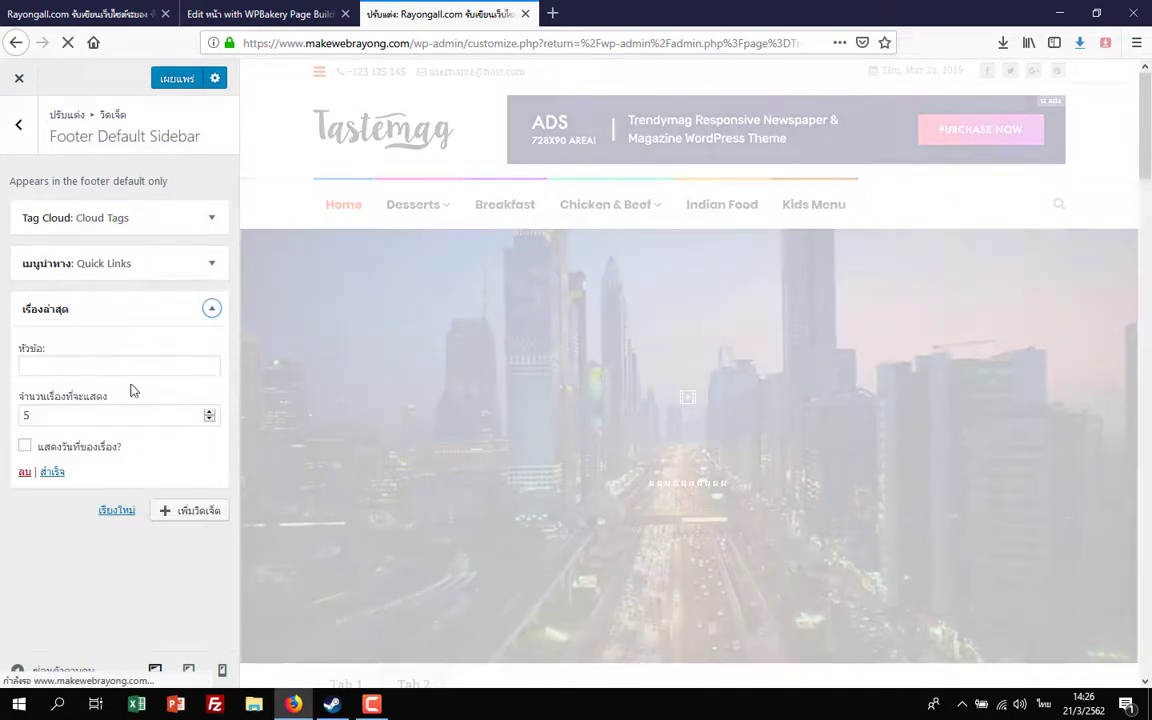
left_click(208, 419)
left_click(208, 419)
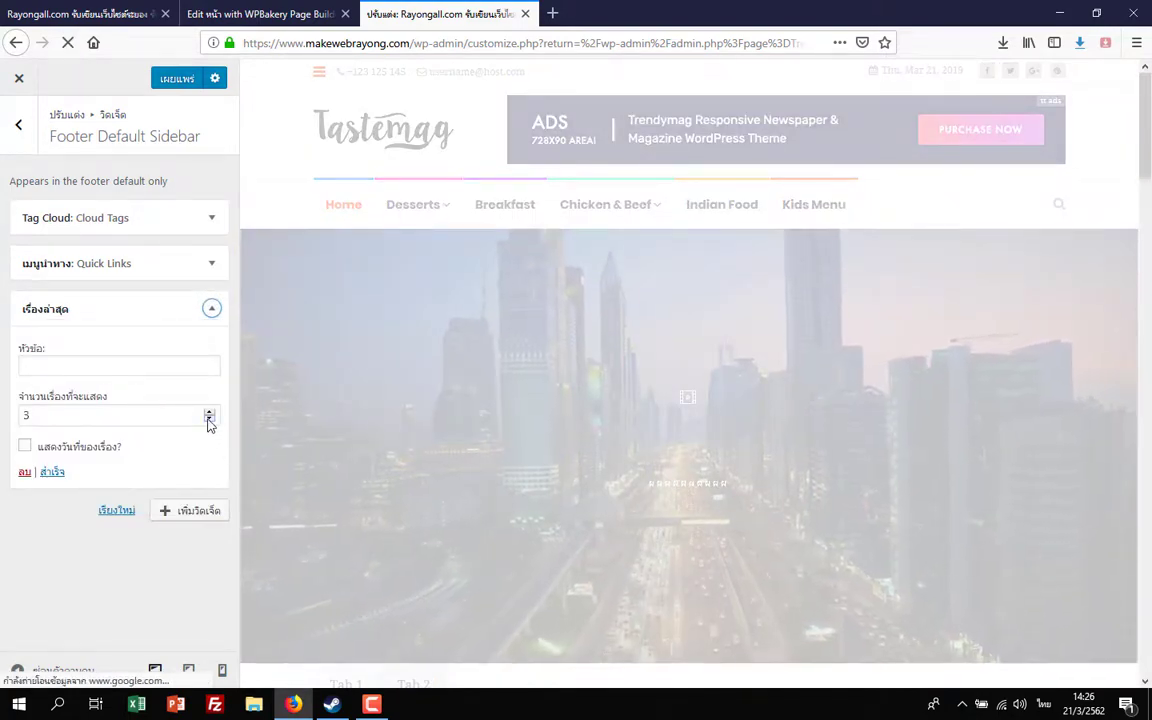
left_click(185, 80)
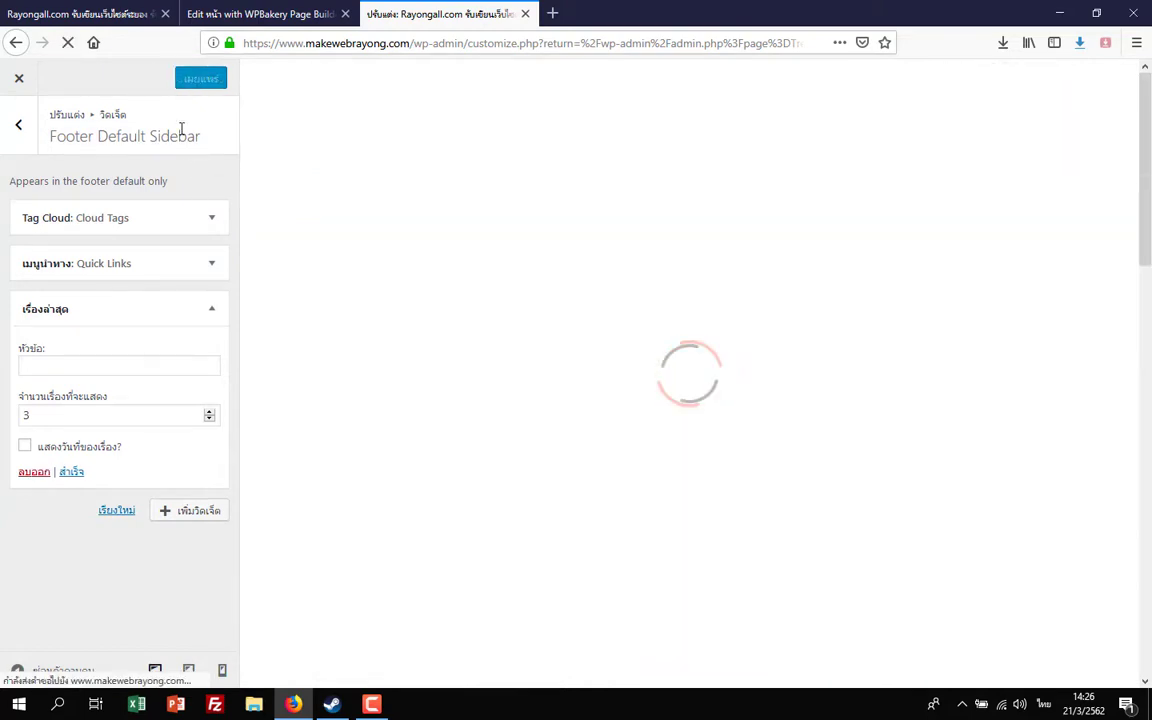
- Reload the live home page and check the recent posts list in the footer
left_click(118, 10)
left_click(70, 41)
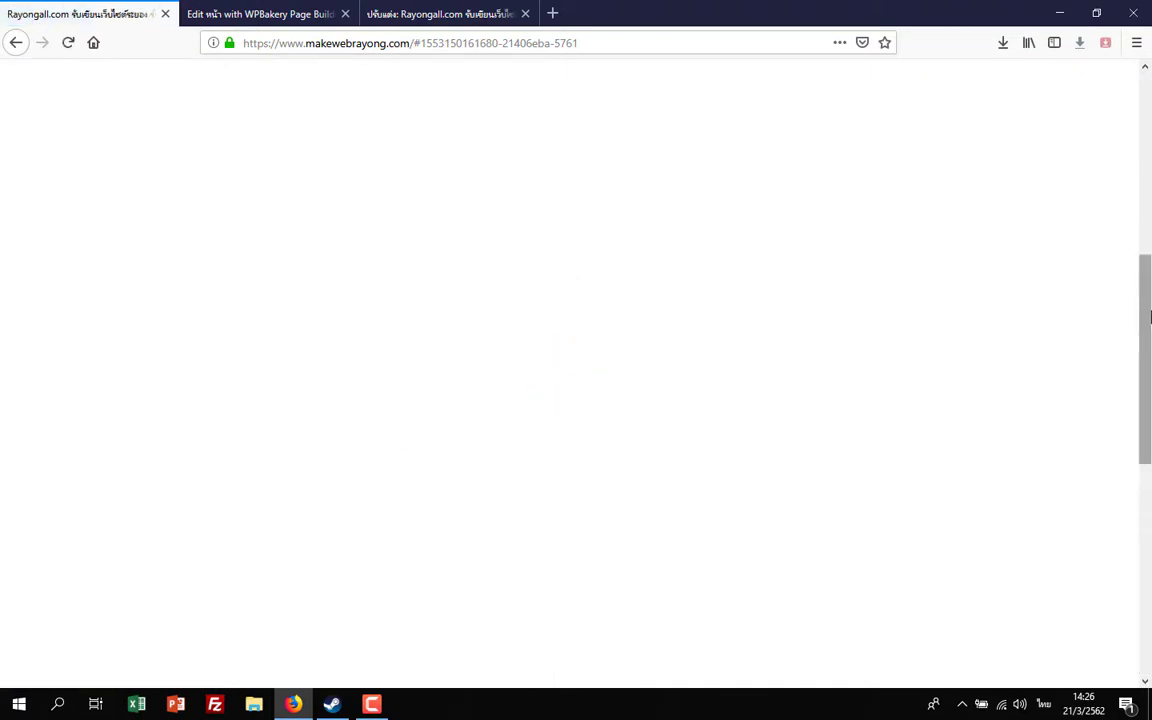
scroll(1150, 298, "down", 15)
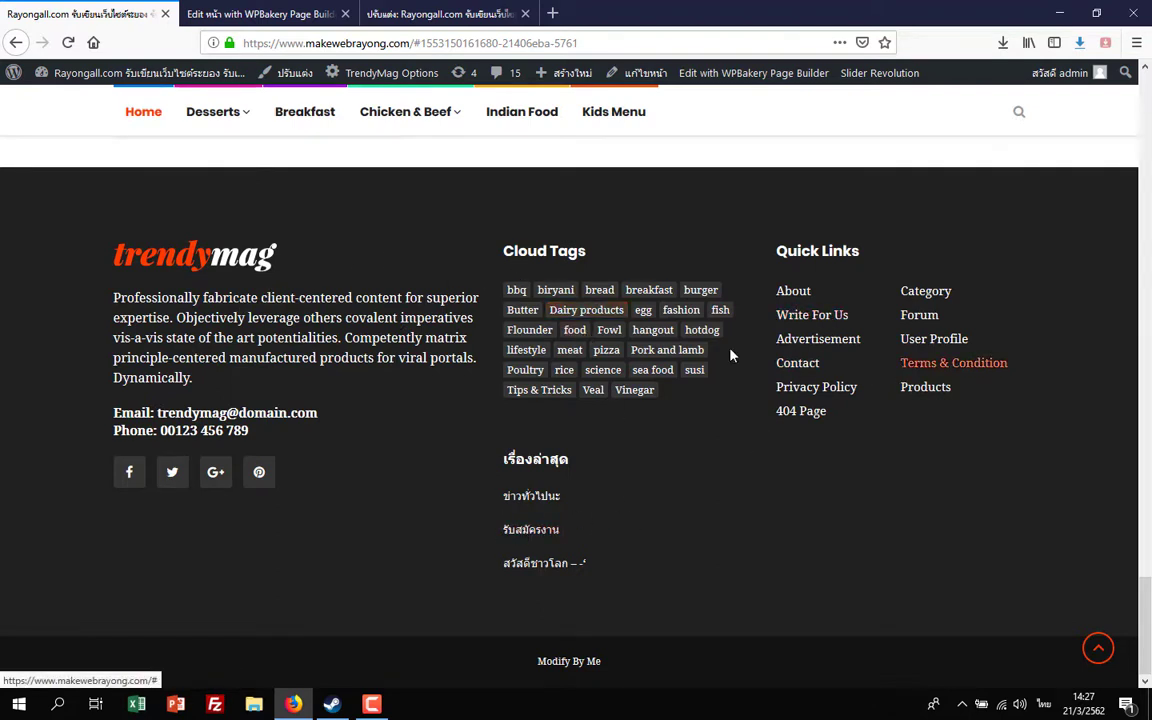
- Remove the recent posts widget (เรื่องล่าสุด) from the Footer Default Sidebar and publish the change
left_click(449, 12)
left_click(212, 310)
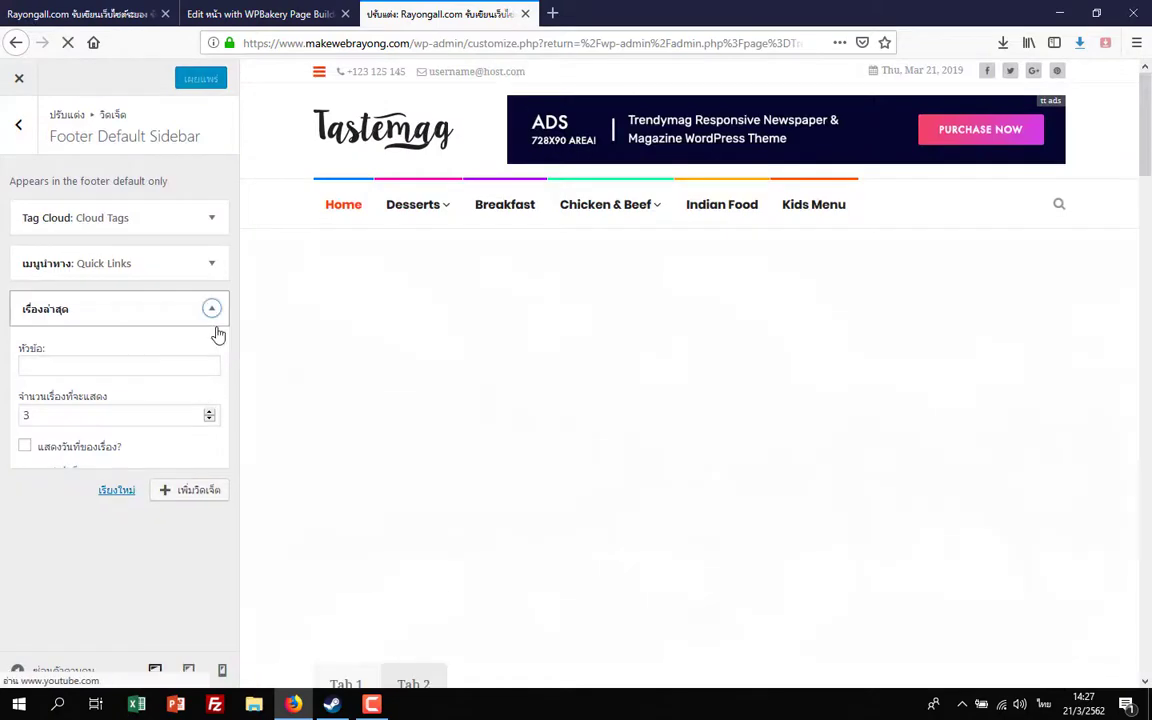
left_click(212, 310)
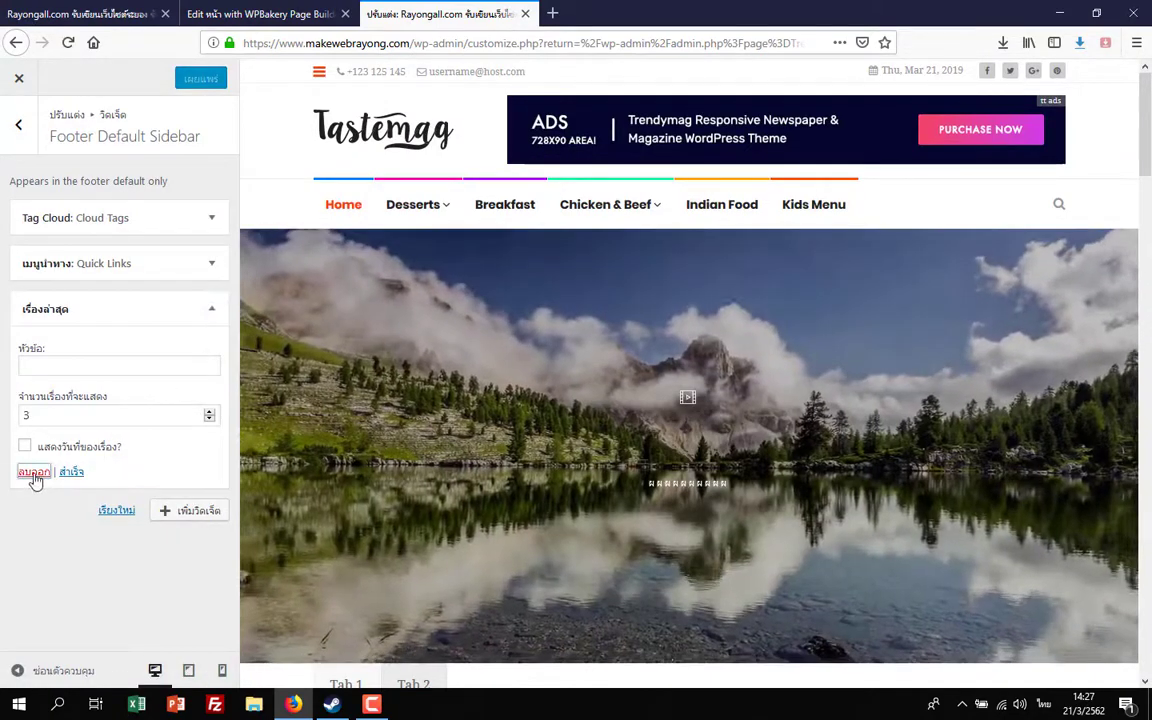
left_click(34, 472)
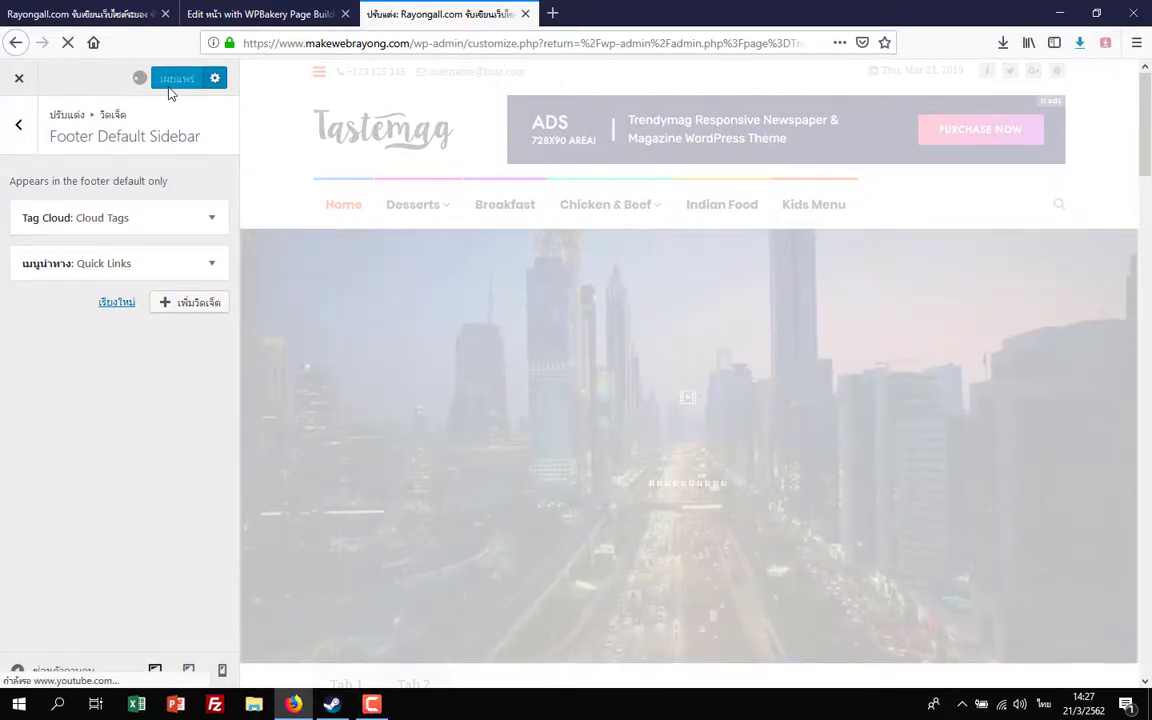
- Look at the Cloud Tags block in the footer of the live home page
left_click(278, 10)
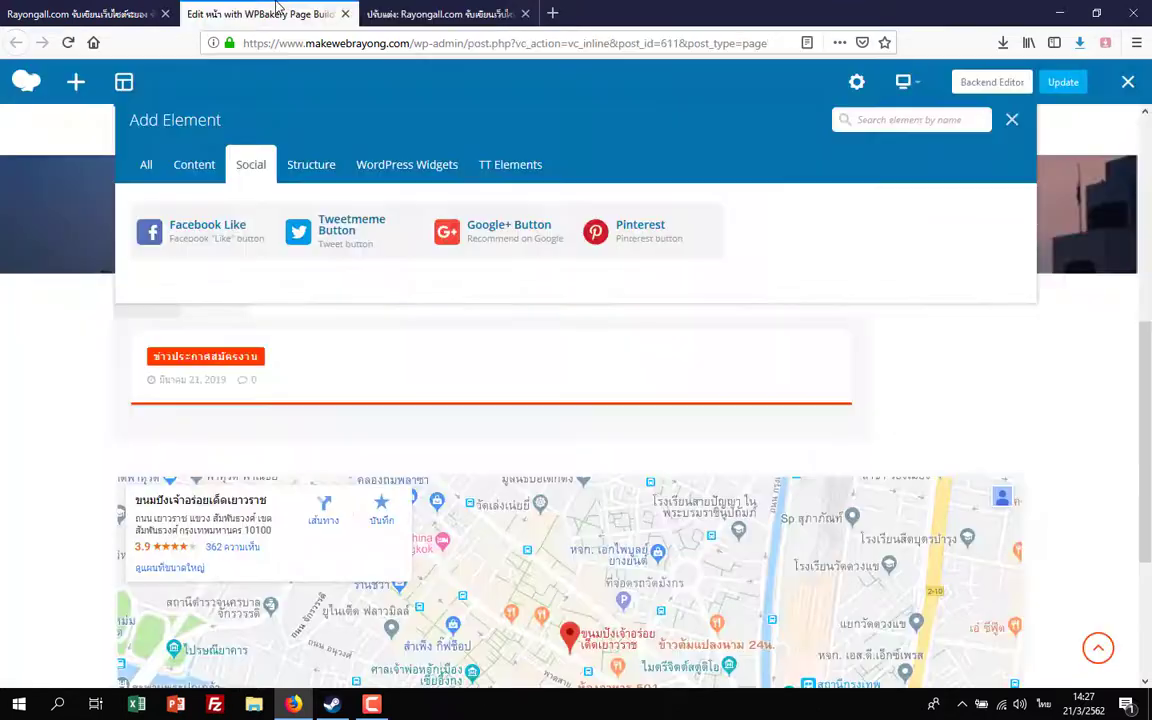
left_click(80, 14)
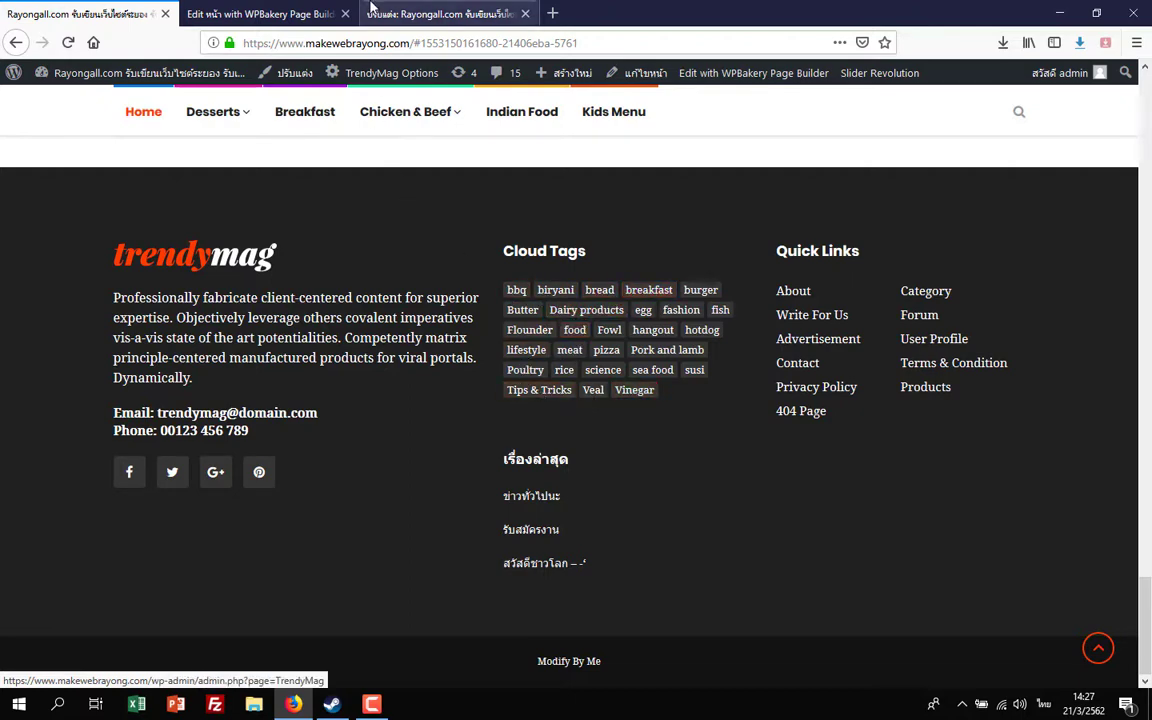
left_click(370, 7)
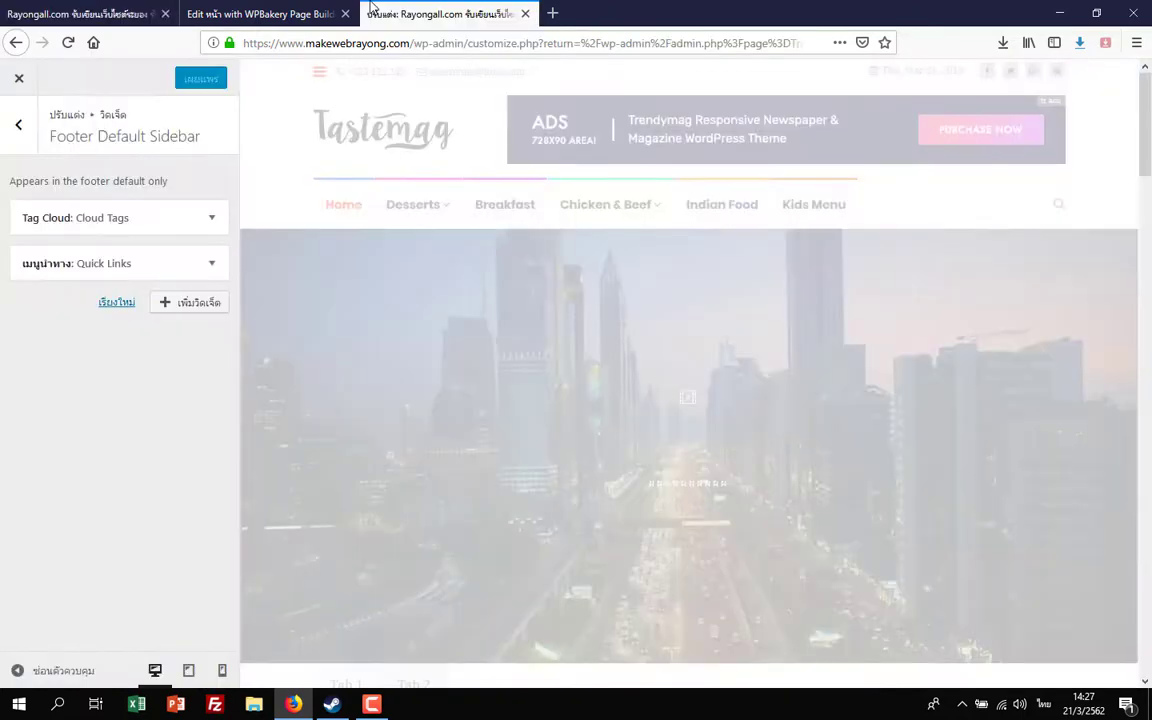
- Close the Customizer and open the post tags (ป้ายกำกับ) management page in the WordPress admin
left_click(20, 80)
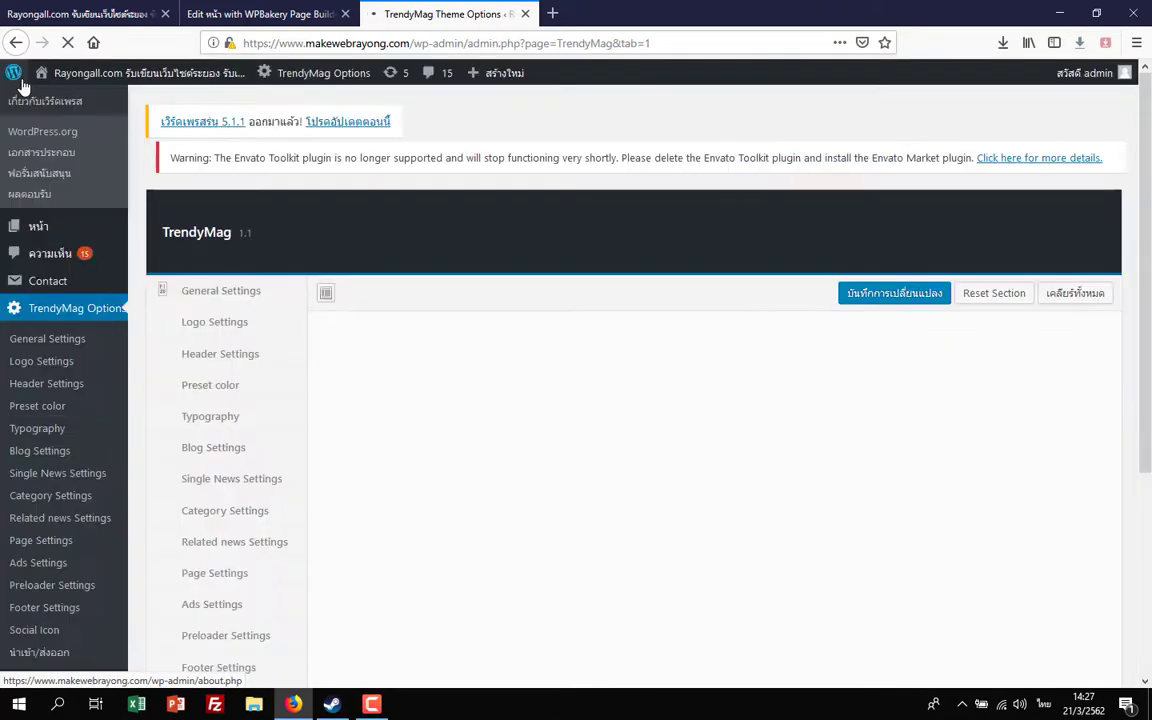
scroll(140, 337, "down", 5)
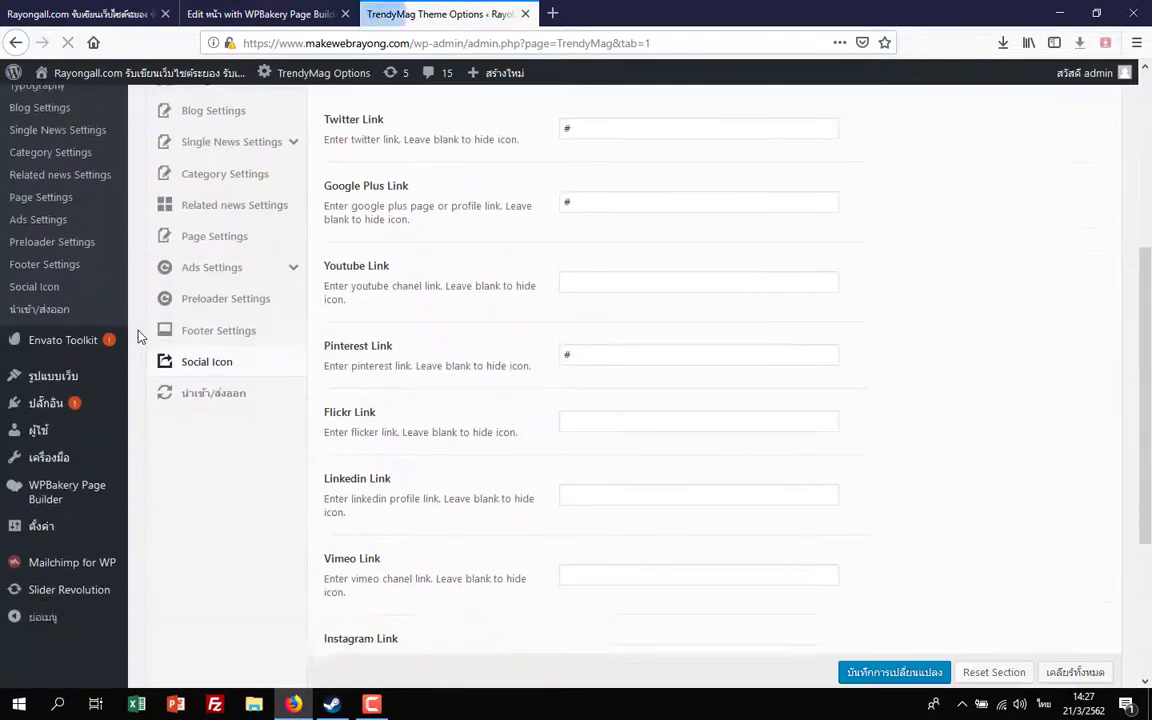
mouse_move(45, 186)
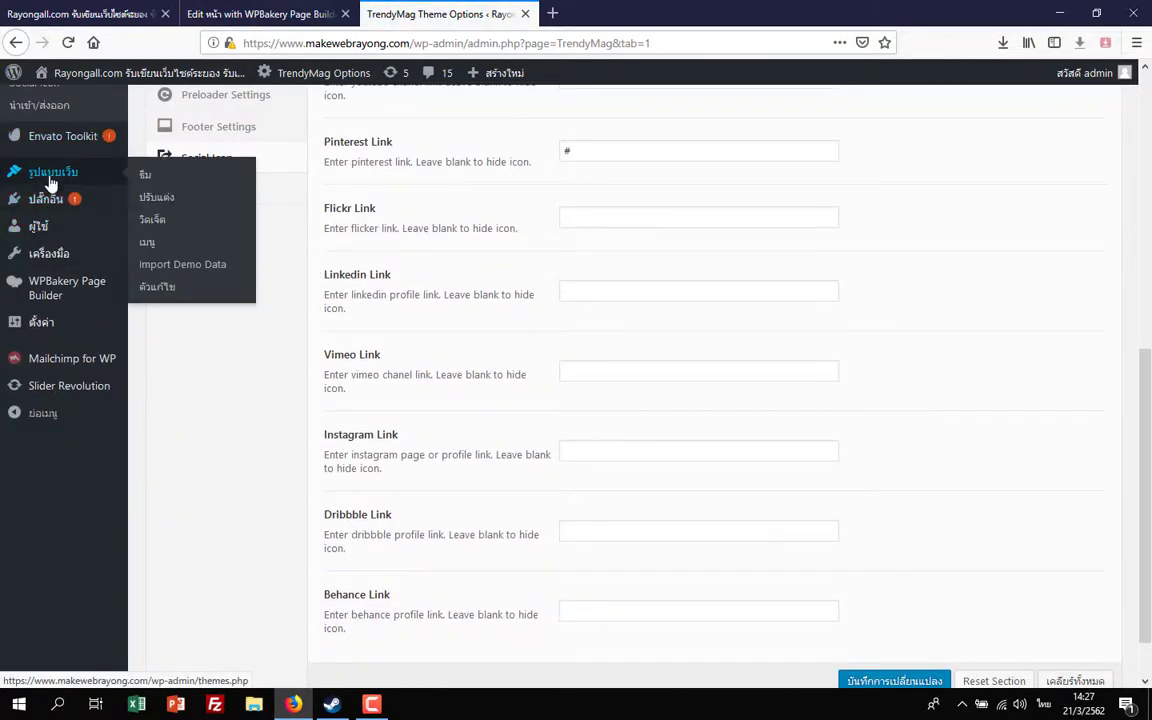
scroll(58, 240, "up", 3)
scroll(58, 240, "up", 3)
mouse_move(65, 275)
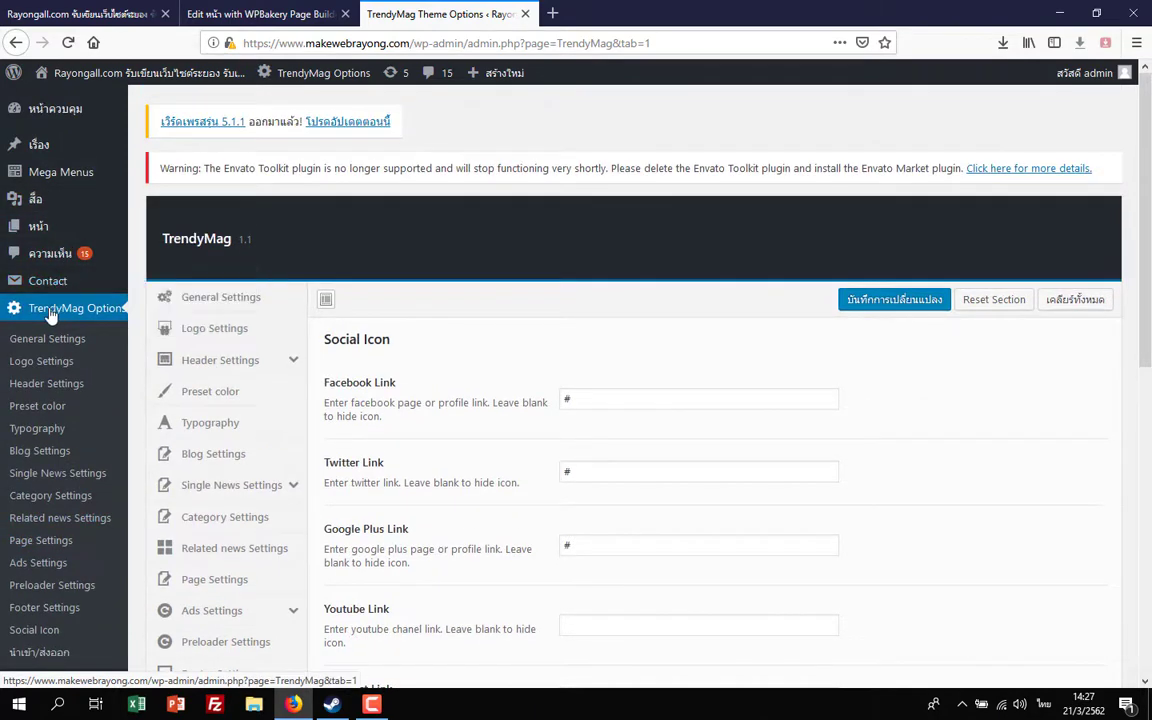
scroll(40, 314, "down", 4)
mouse_move(33, 366)
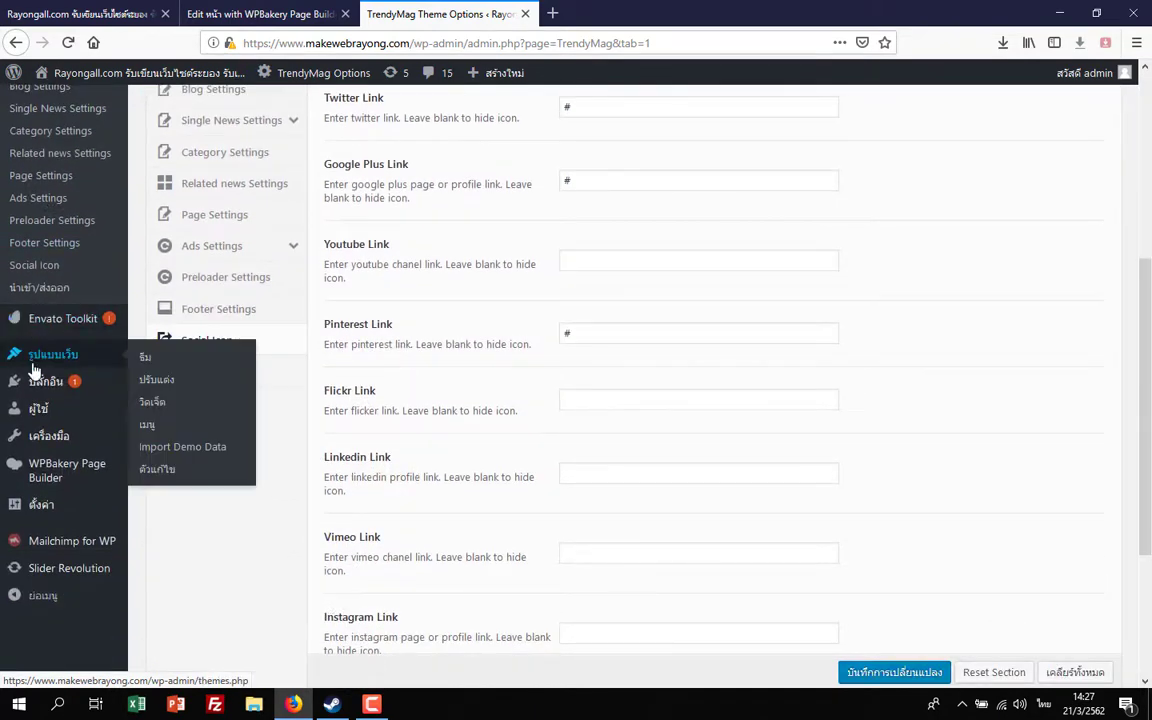
scroll(33, 366, "up", 4)
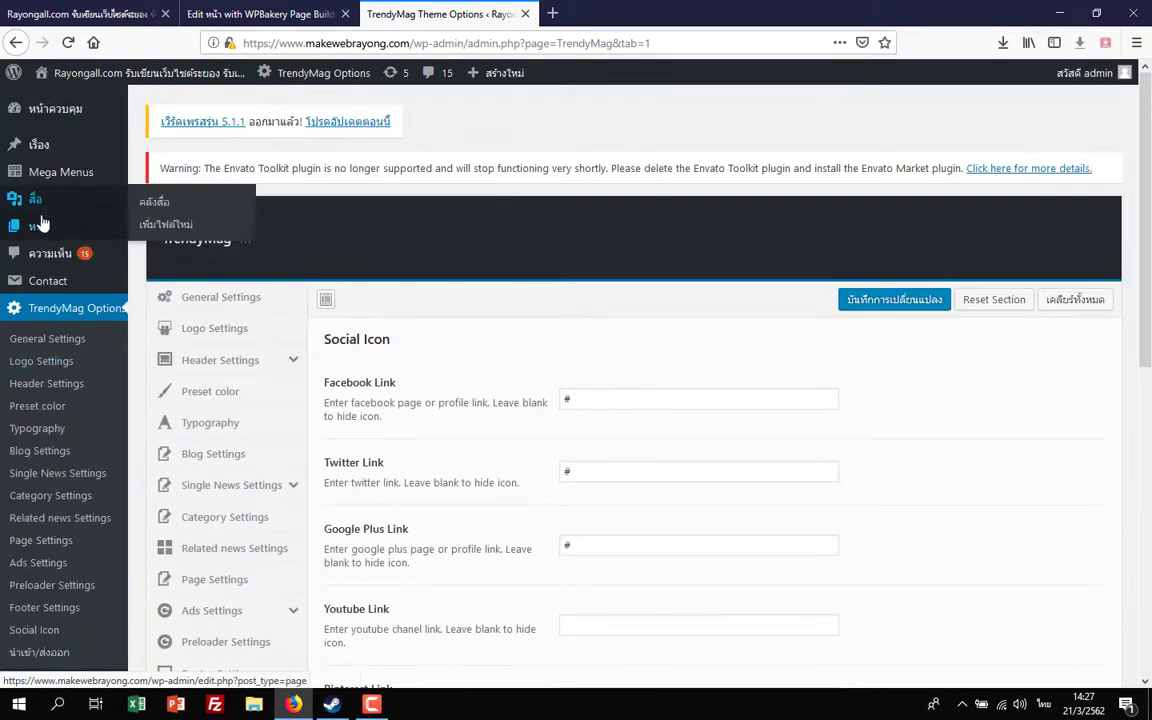
mouse_move(38, 157)
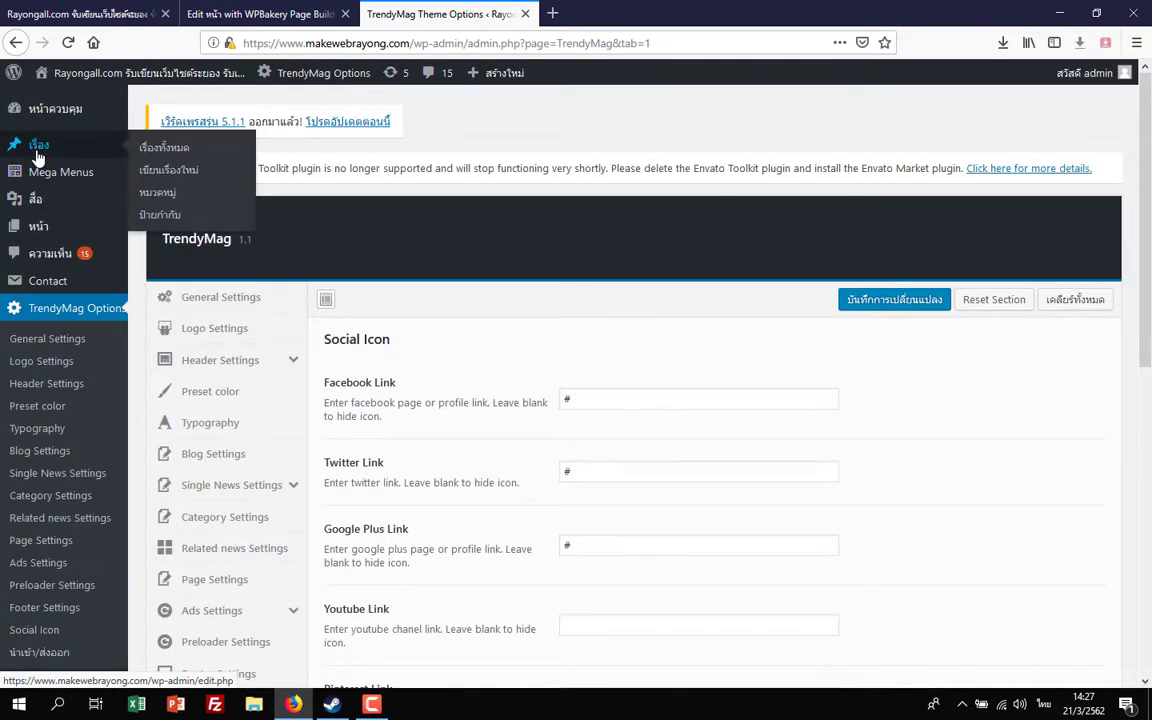
left_click(152, 214)
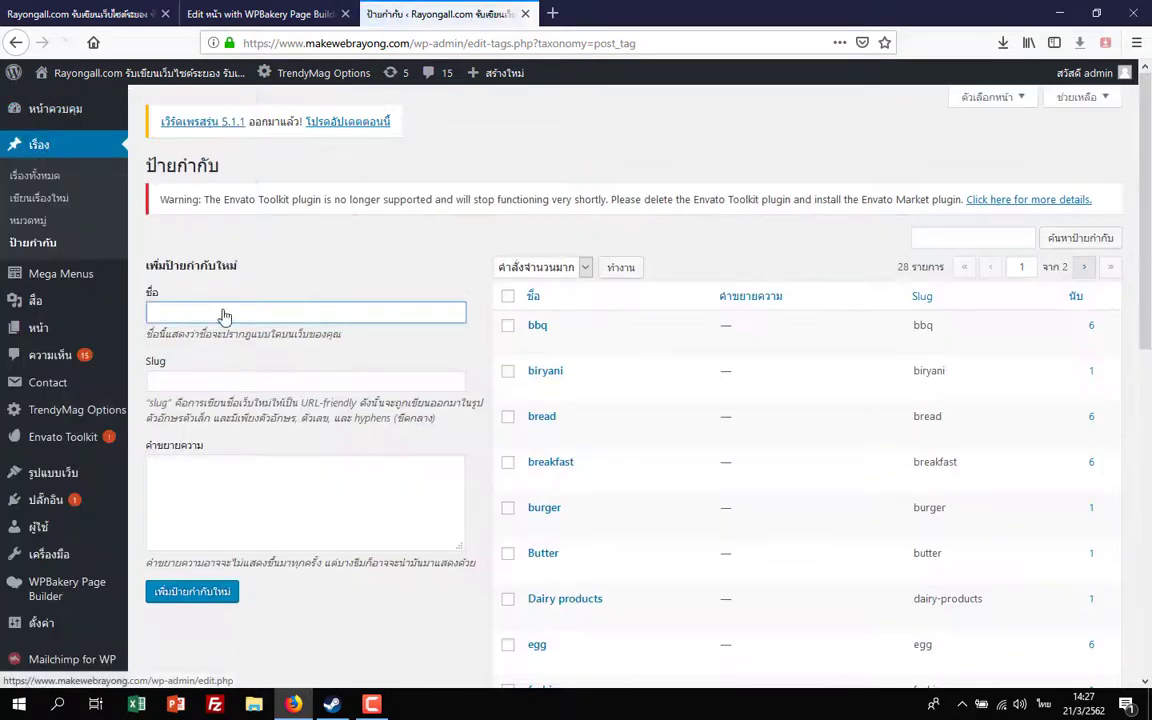
- Quick-edit the bbq tag, setting both its name and slug to รับเขียนเว็บไซต์, and update it
scroll(672, 362, "down", 5)
scroll(672, 364, "down", 2)
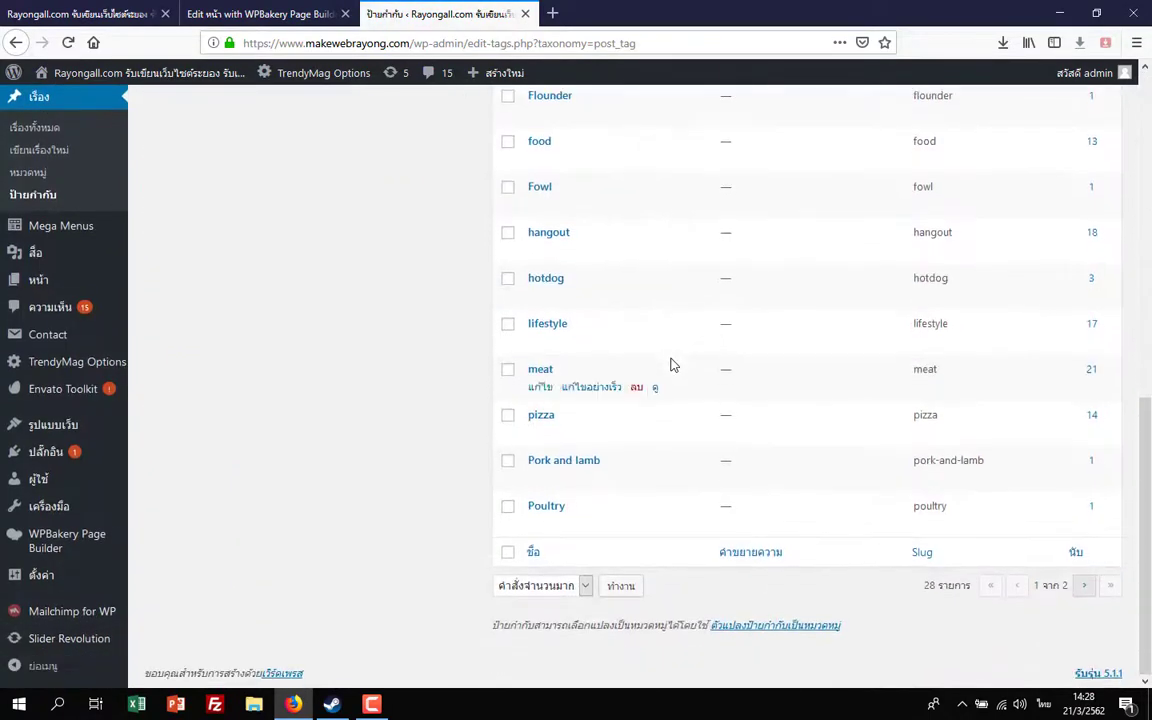
scroll(672, 364, "up", 7)
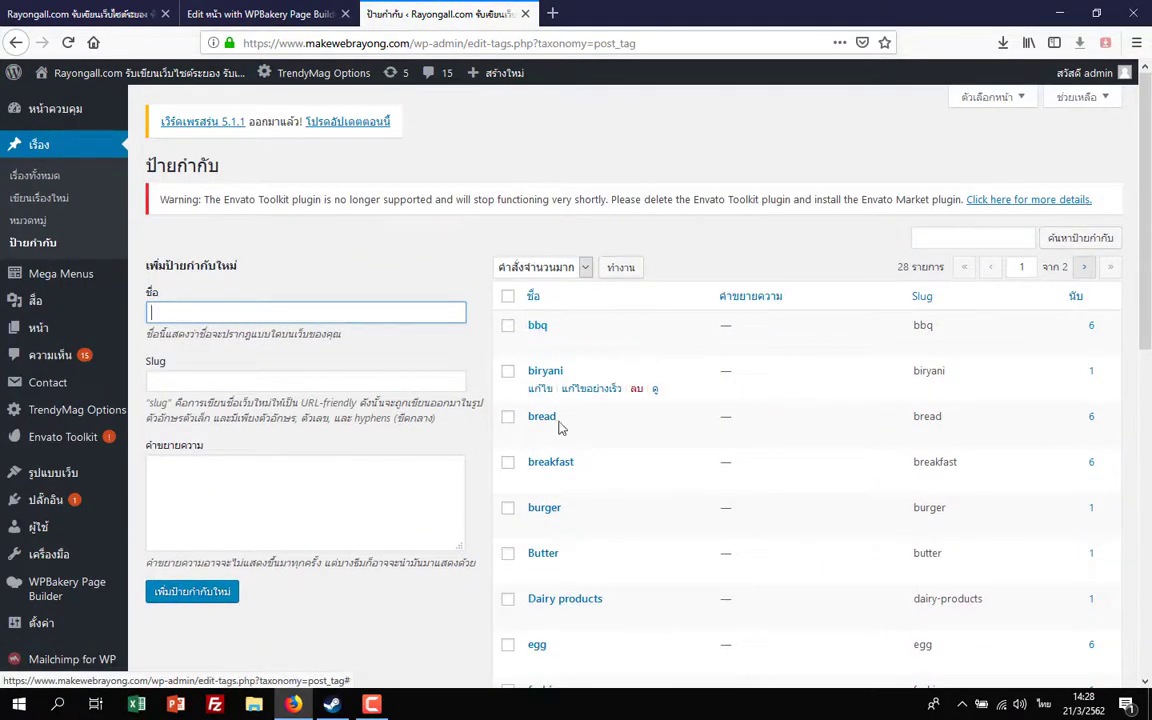
left_click(585, 344)
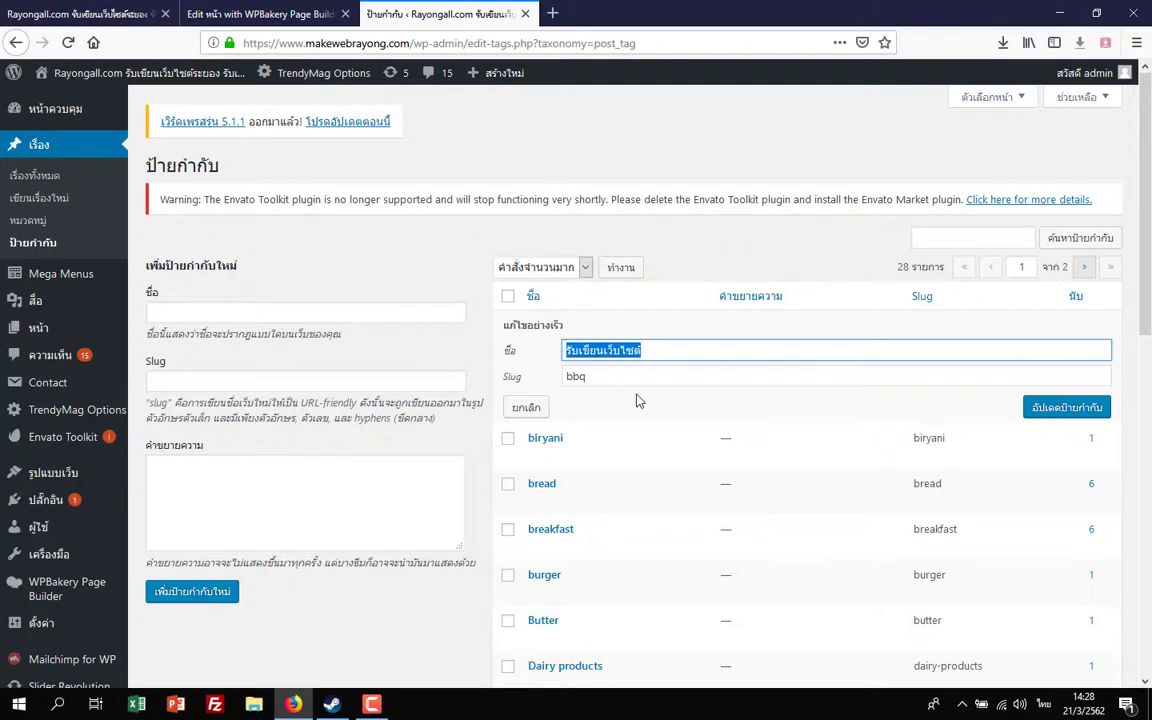
left_click(570, 380)
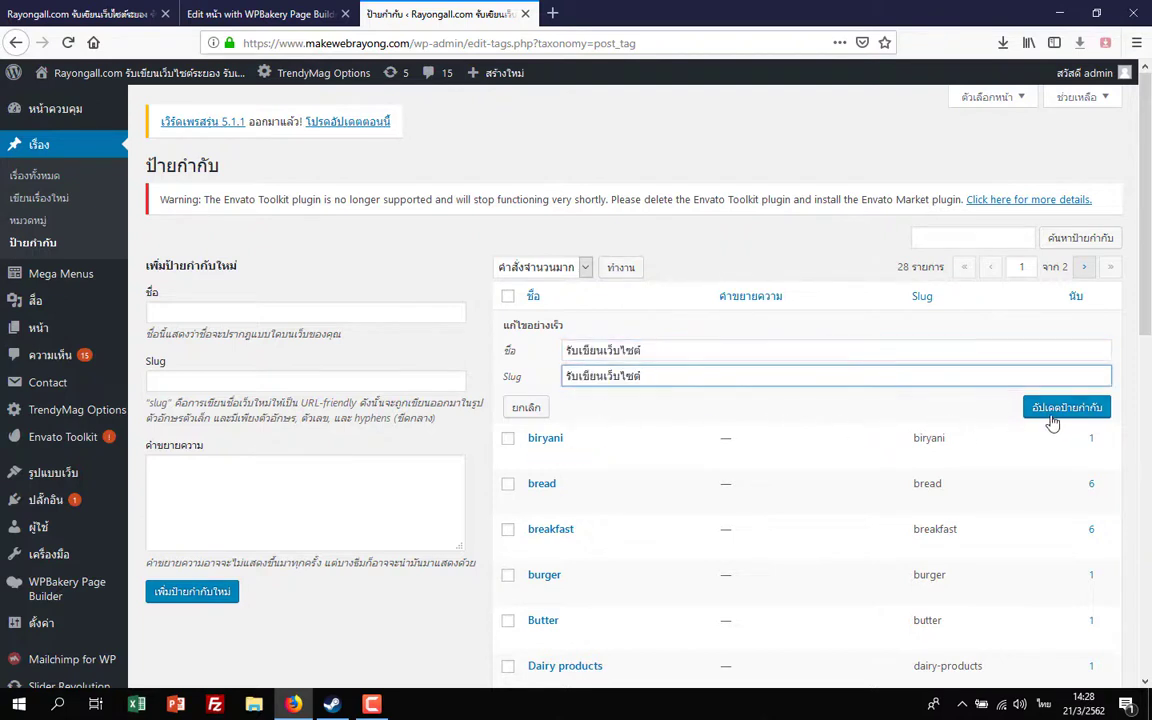
left_click(1055, 412)
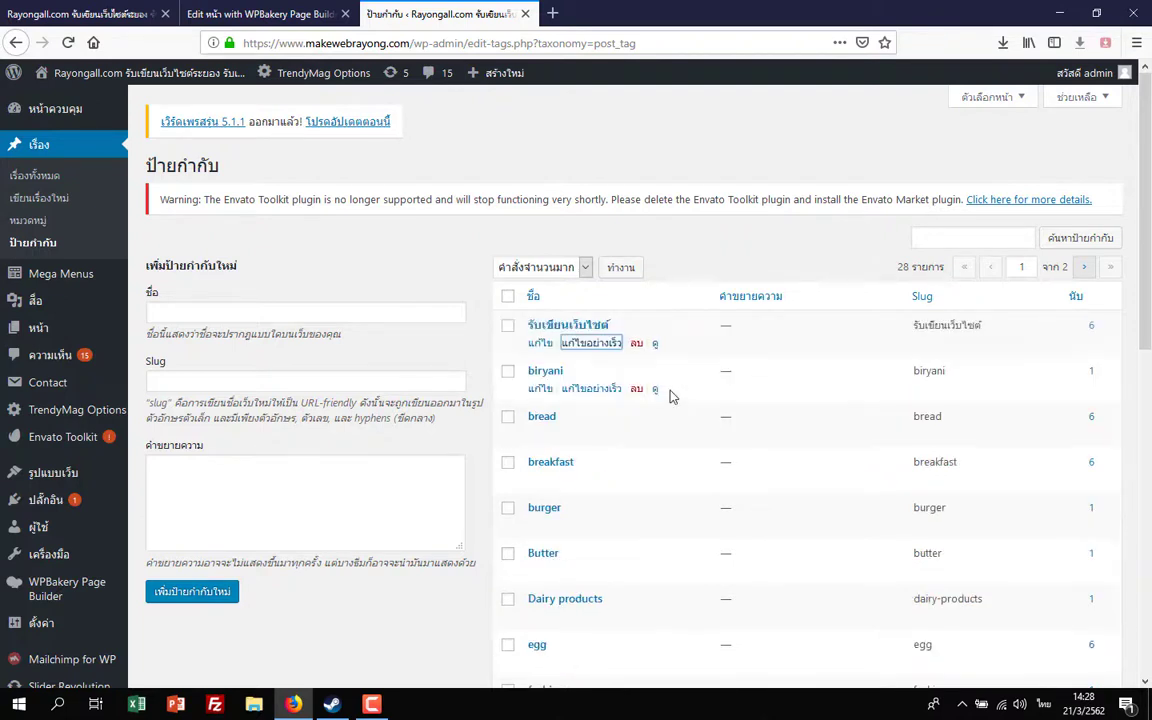
- Reload the live home page and check the renamed tag in the footer's Cloud Tags
left_click(75, 14)
left_click(68, 43)
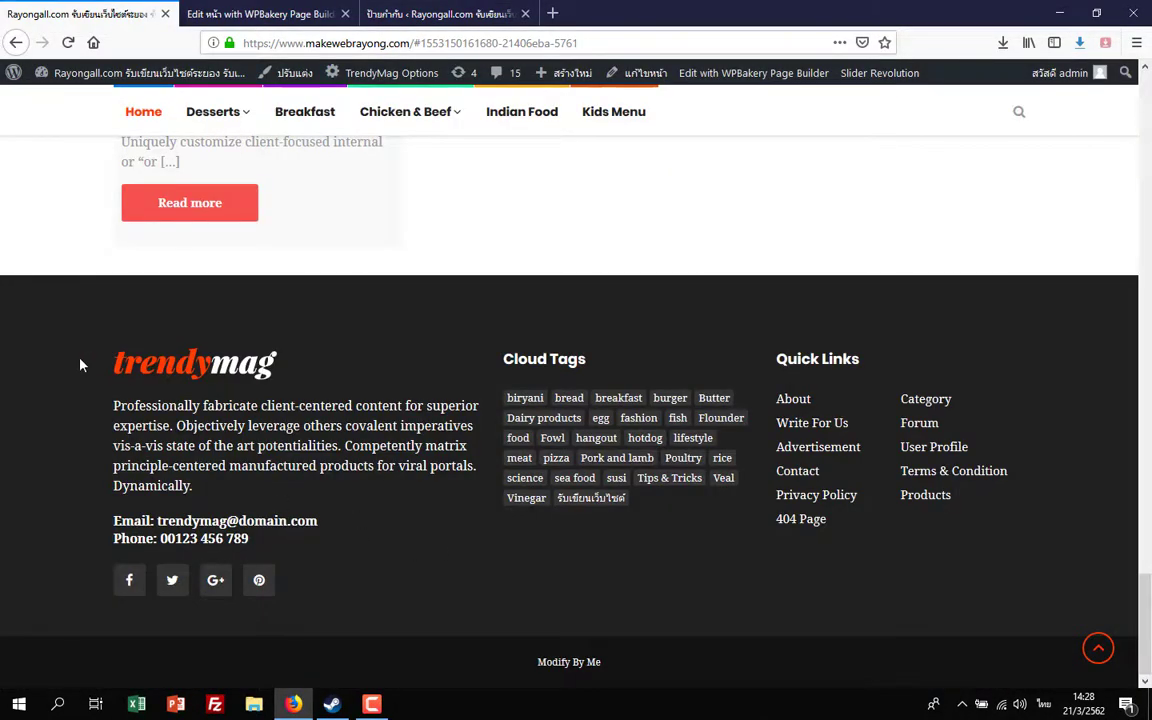
left_click_drag(320, 520, 282, 499)
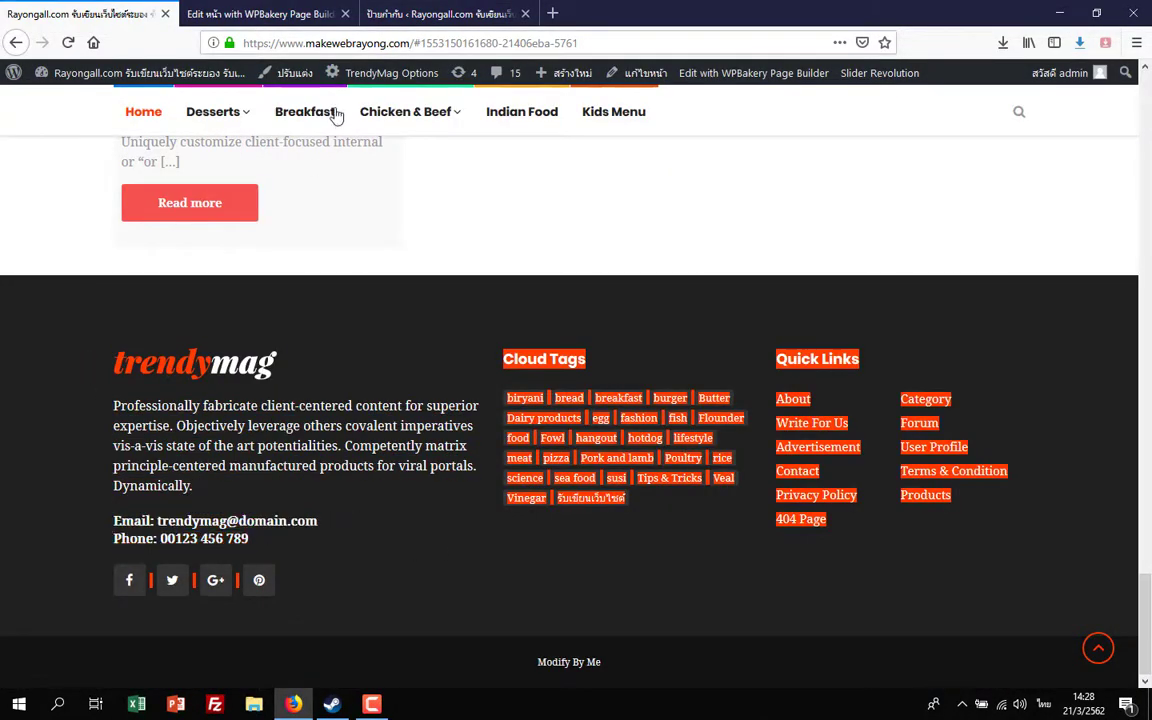
- Return to the WordPress admin and open the Footer Settings of the TrendyMag theme options
left_click(410, 17)
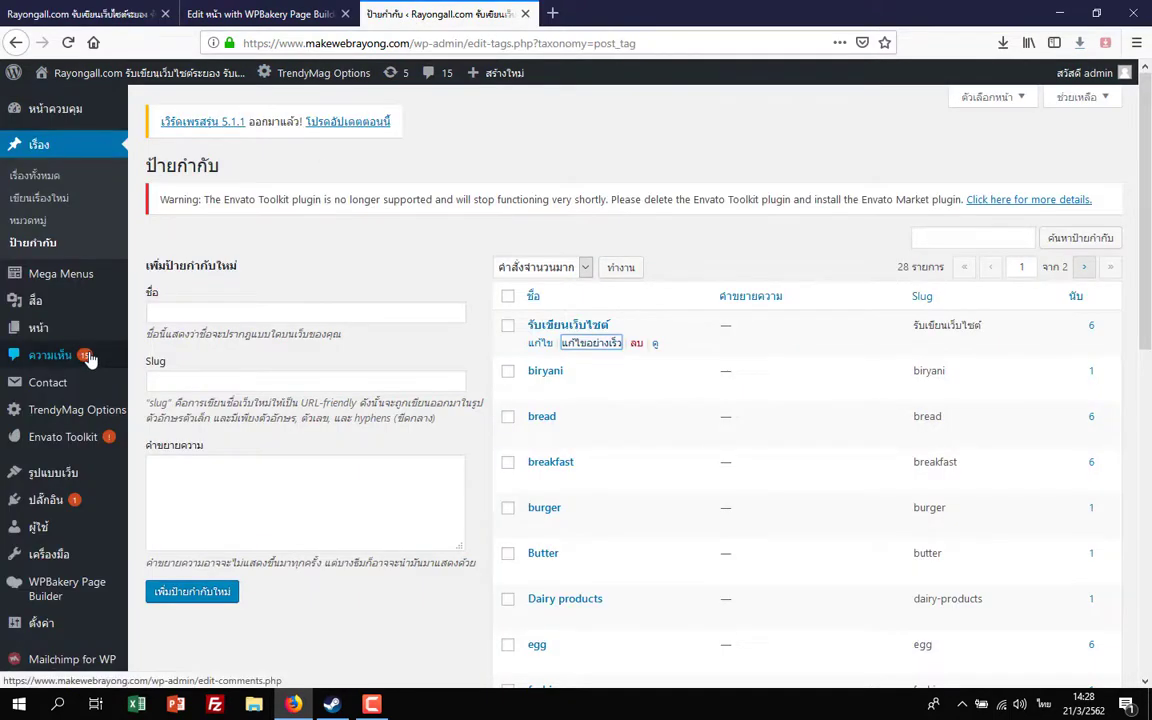
scroll(90, 360, "down", 2)
mouse_move(73, 423)
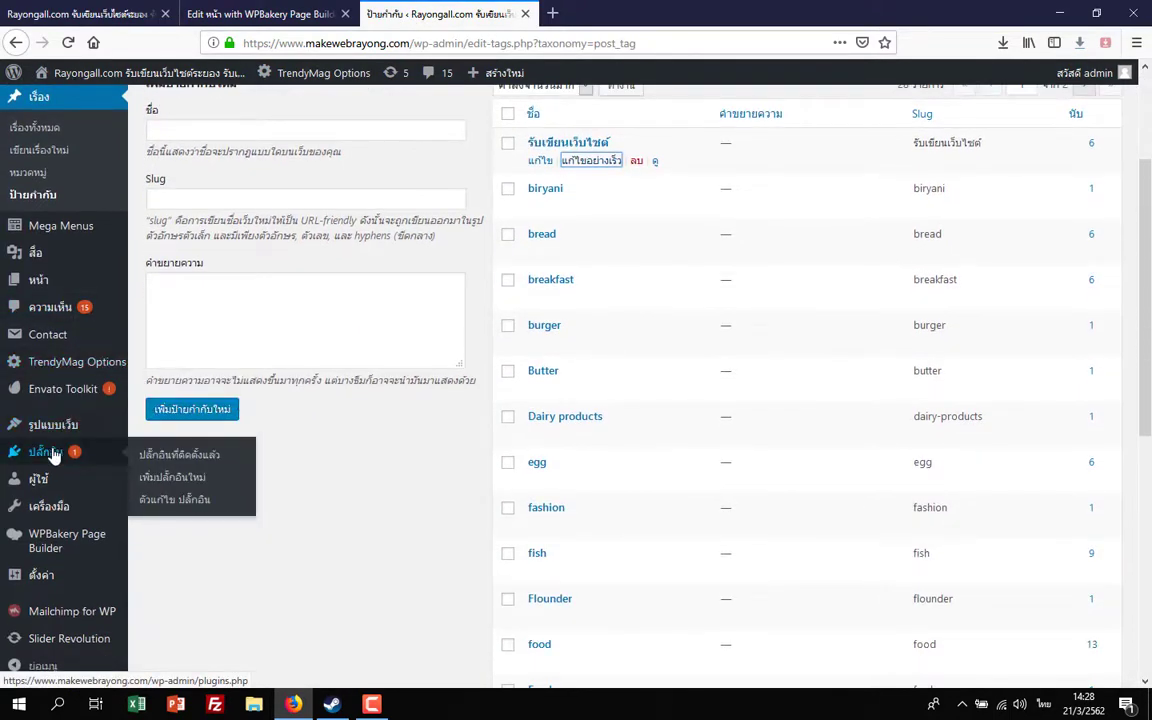
mouse_move(55, 380)
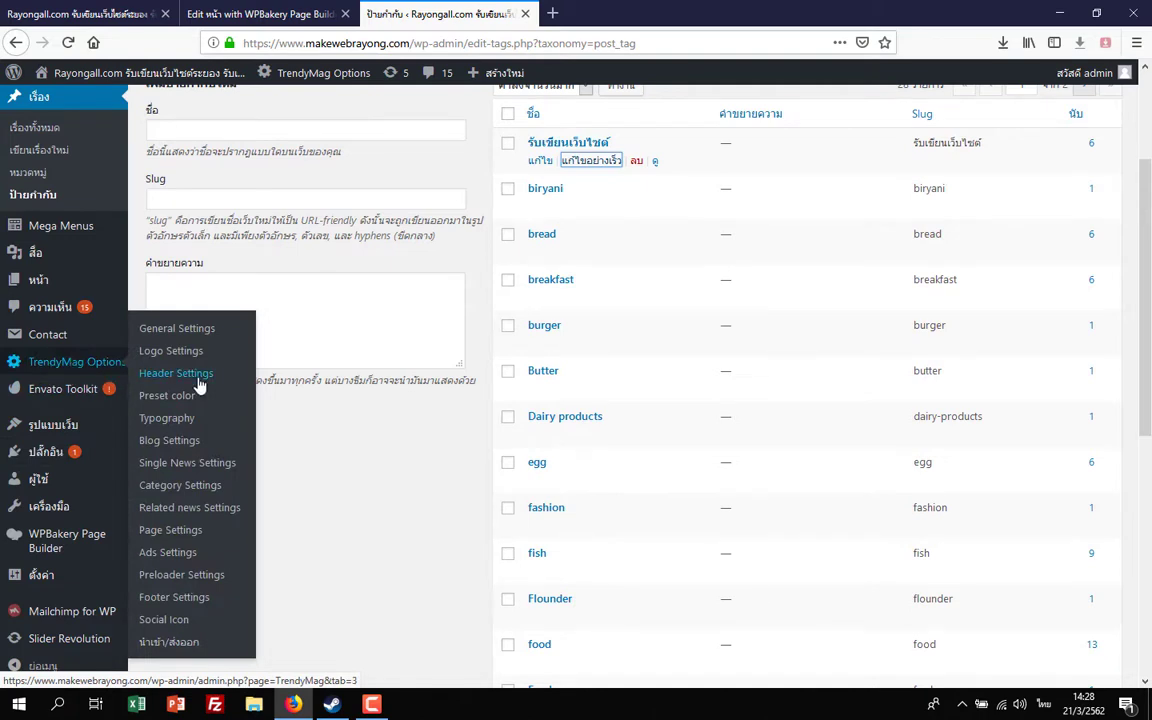
left_click(168, 604)
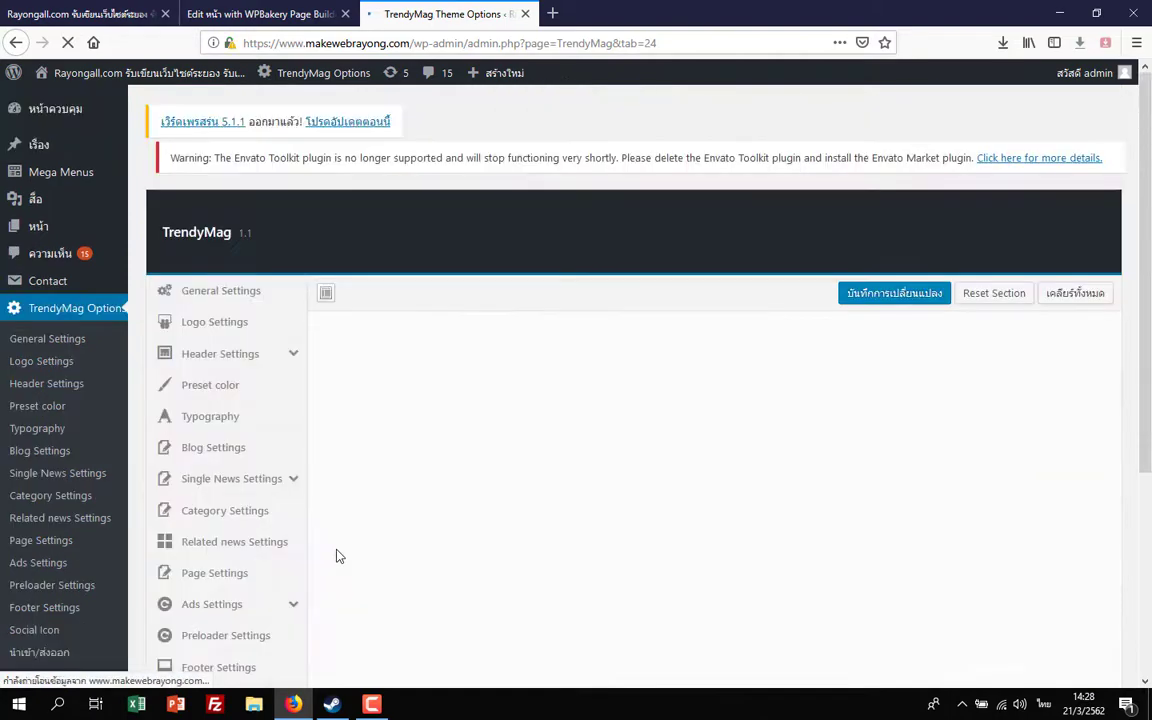
- Replace the phone number in the Footer About Text with a new one and save the theme options
scroll(336, 556, "down", 10)
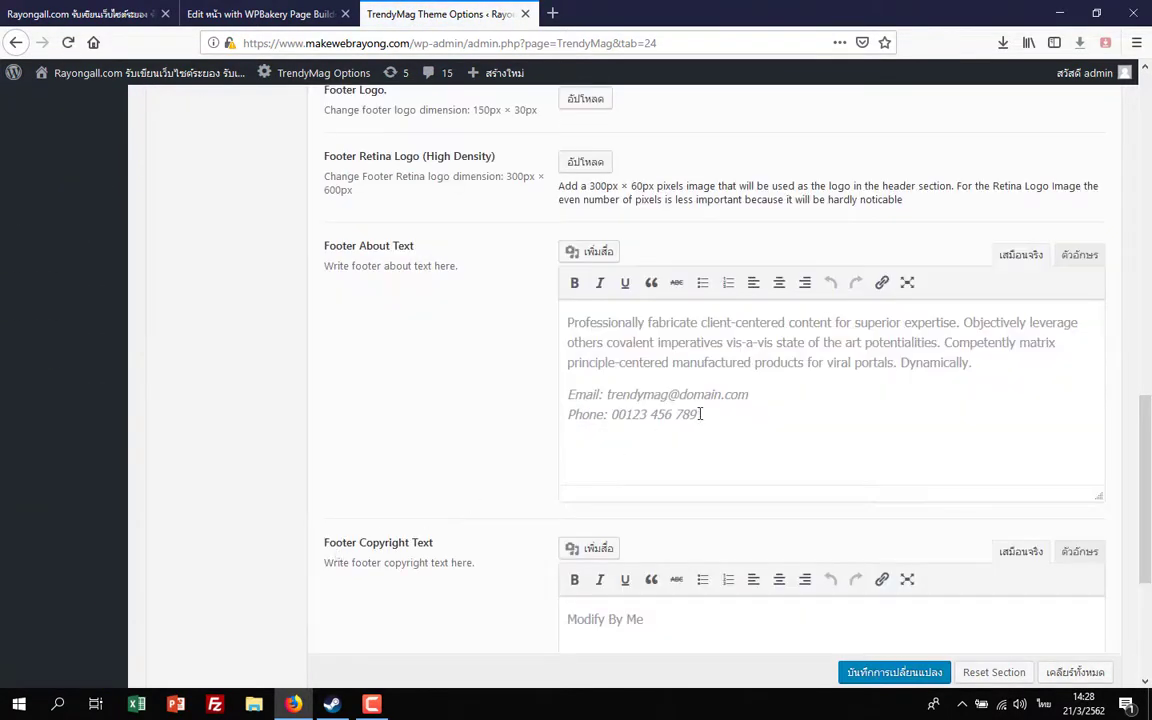
left_click_drag(701, 414, 556, 298)
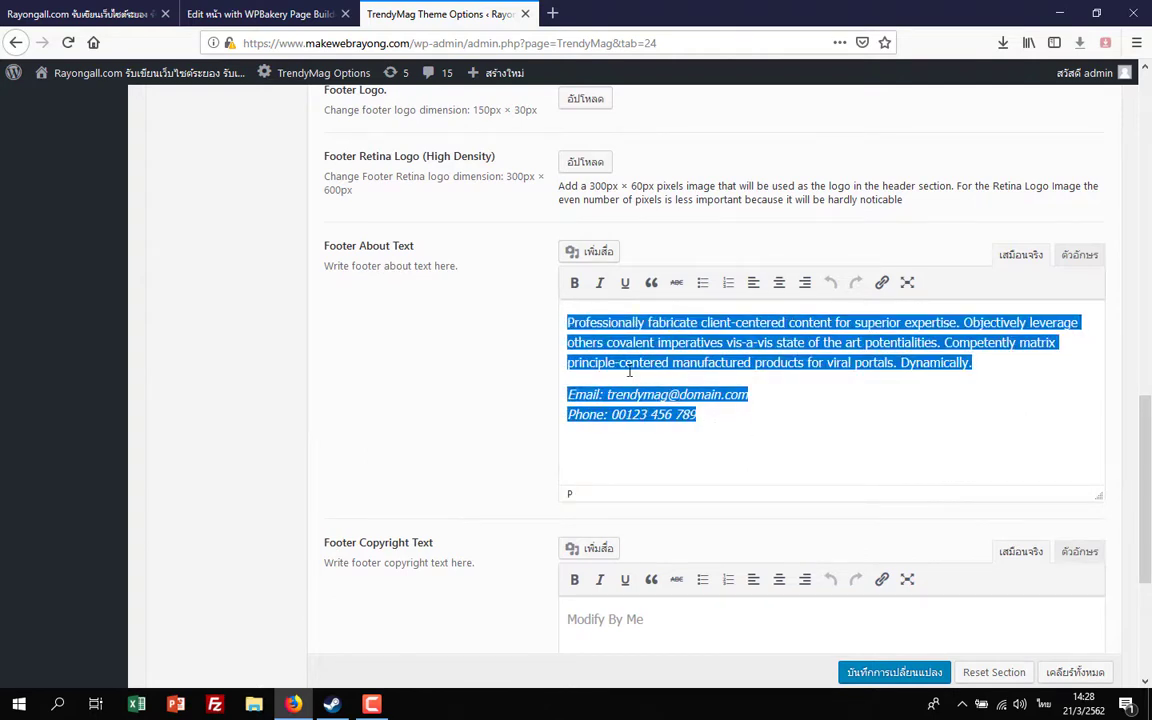
left_click(872, 408)
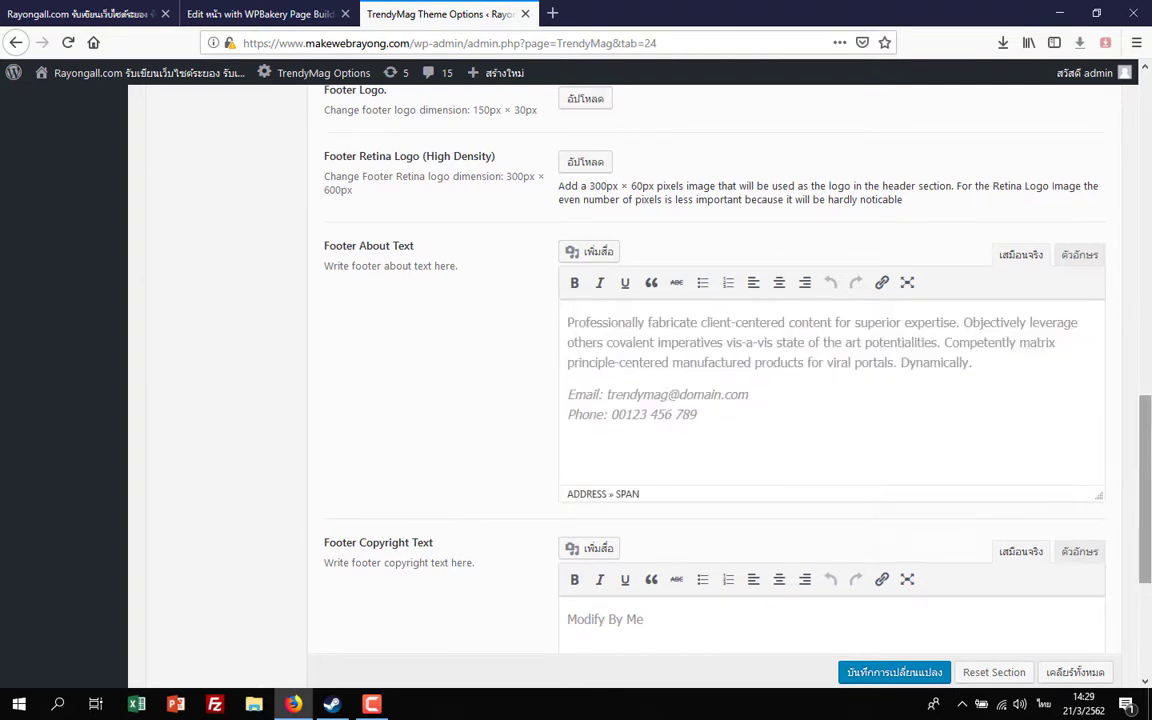
mouse_move(1147, 440)
left_mouse_down()
mouse_move(1147, 485)
mouse_move(1147, 455)
left_mouse_up()
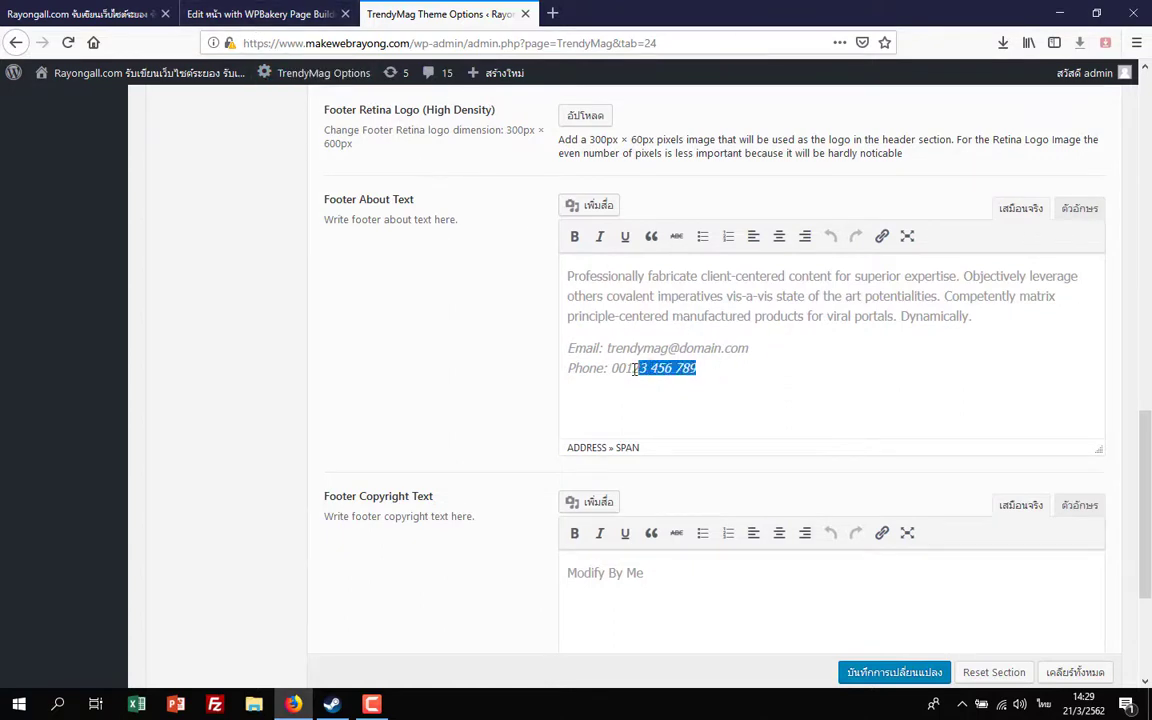
type("ภภ")
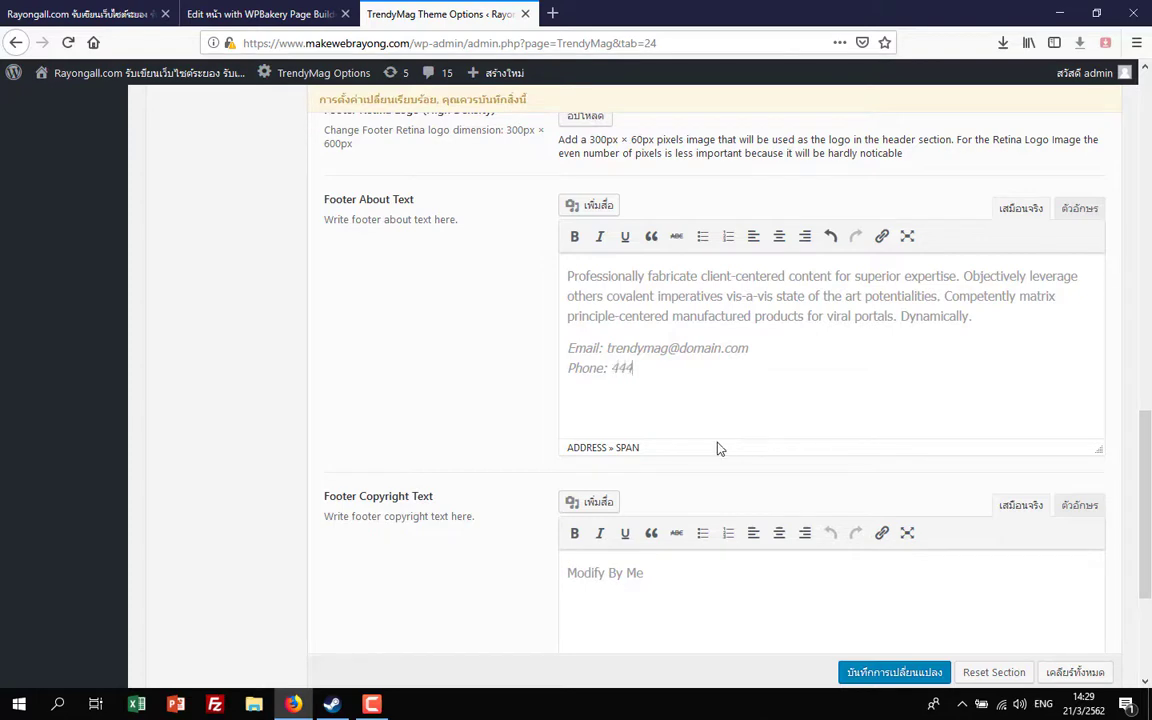
left_click(872, 674)
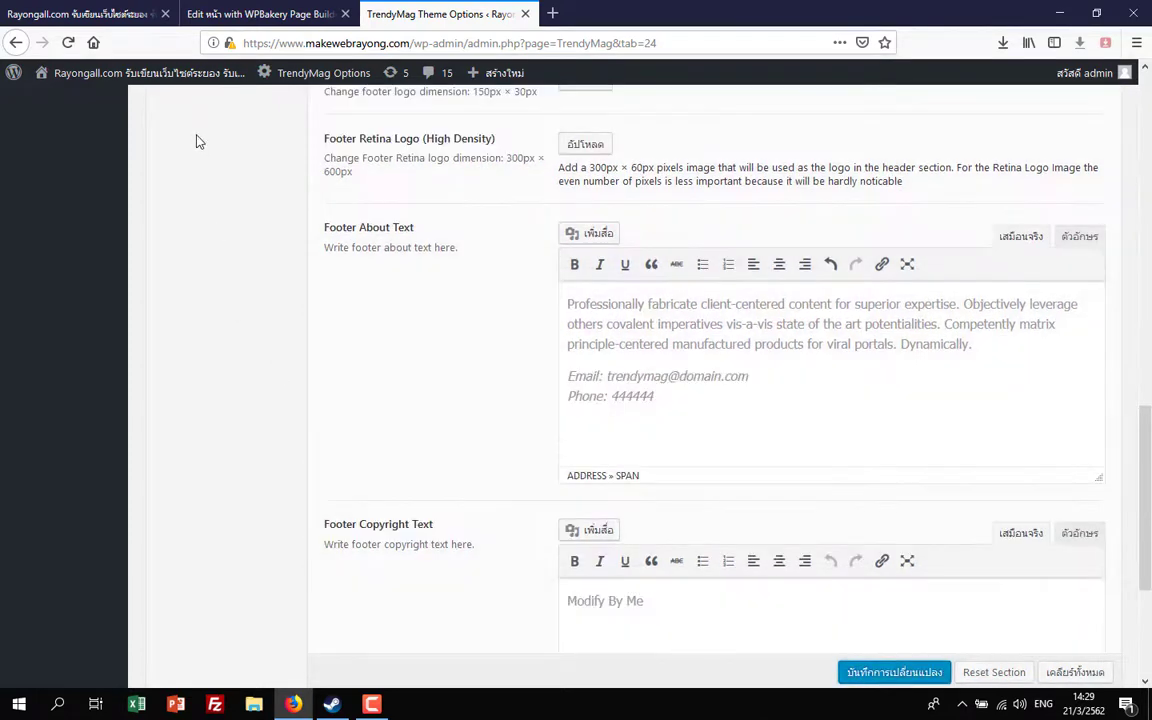
- Reload the live home page and check the contact details and copyright line in the footer
left_click(97, 8)
left_click(72, 39)
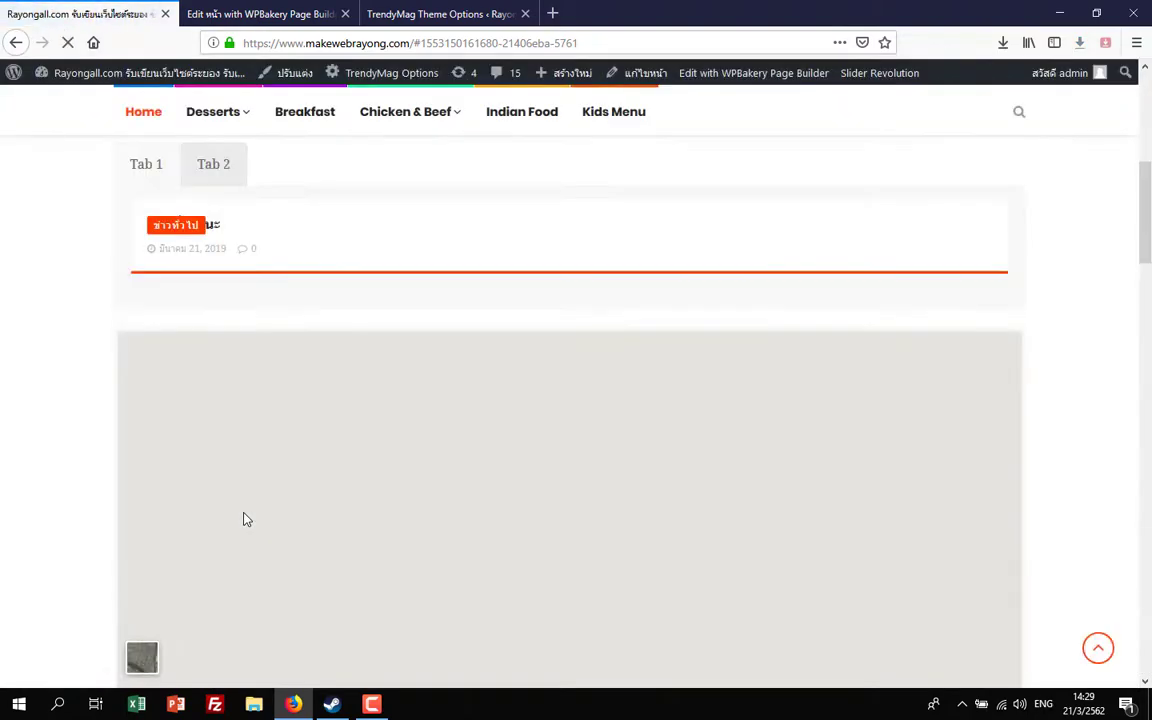
scroll(247, 519, "down", 10)
scroll(247, 519, "down", 10)
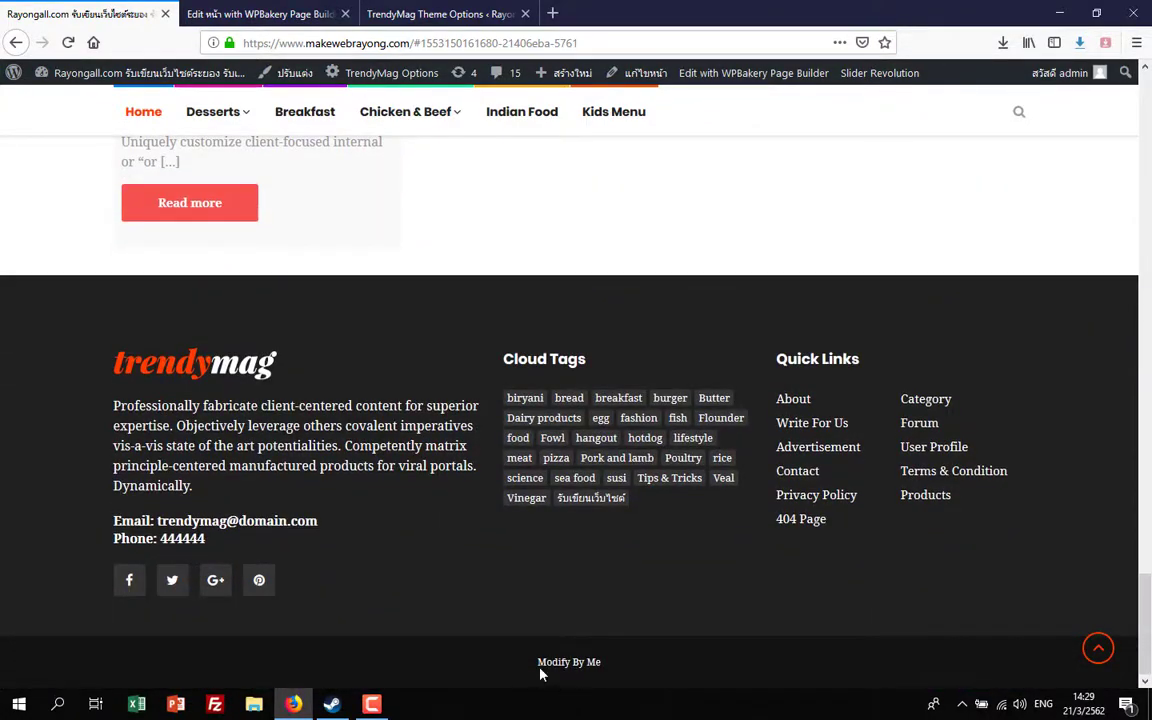
- Review the whole live home page, from the video banner and tabs through the map and post grid to the footer
left_click(1098, 649)
scroll(522, 424, "down", 1)
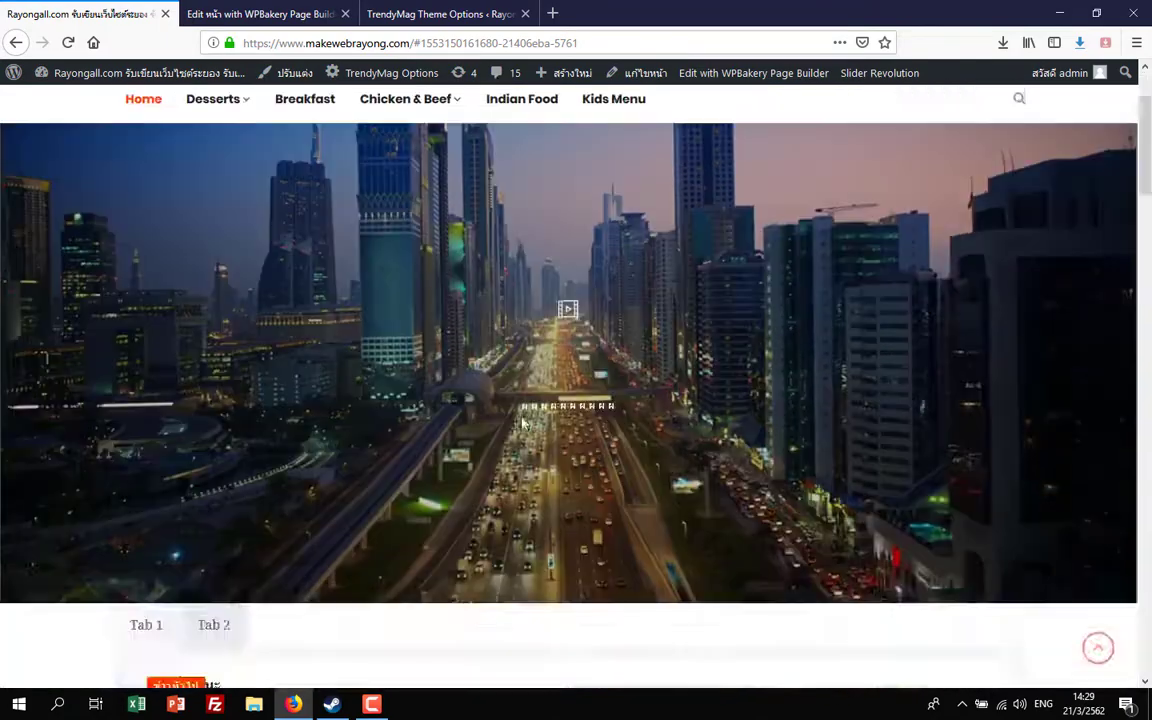
scroll(522, 424, "down", 10)
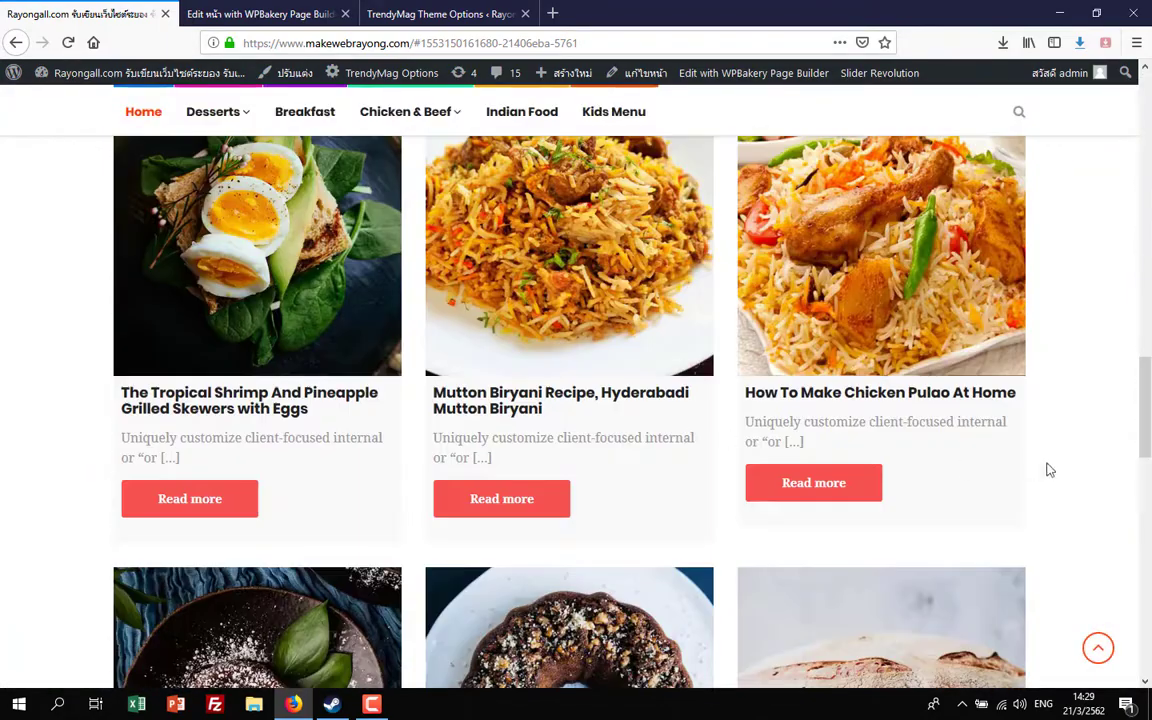
left_click_drag(1146, 400, 1150, 622)
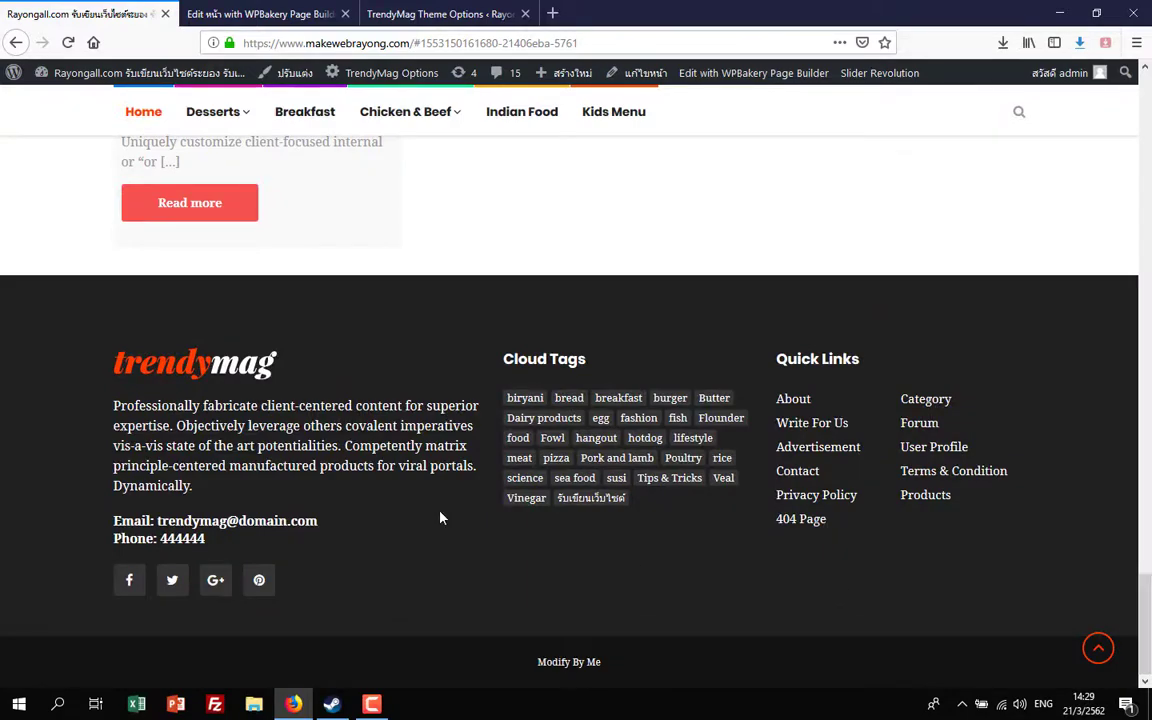
scroll(512, 476, "up", 10)
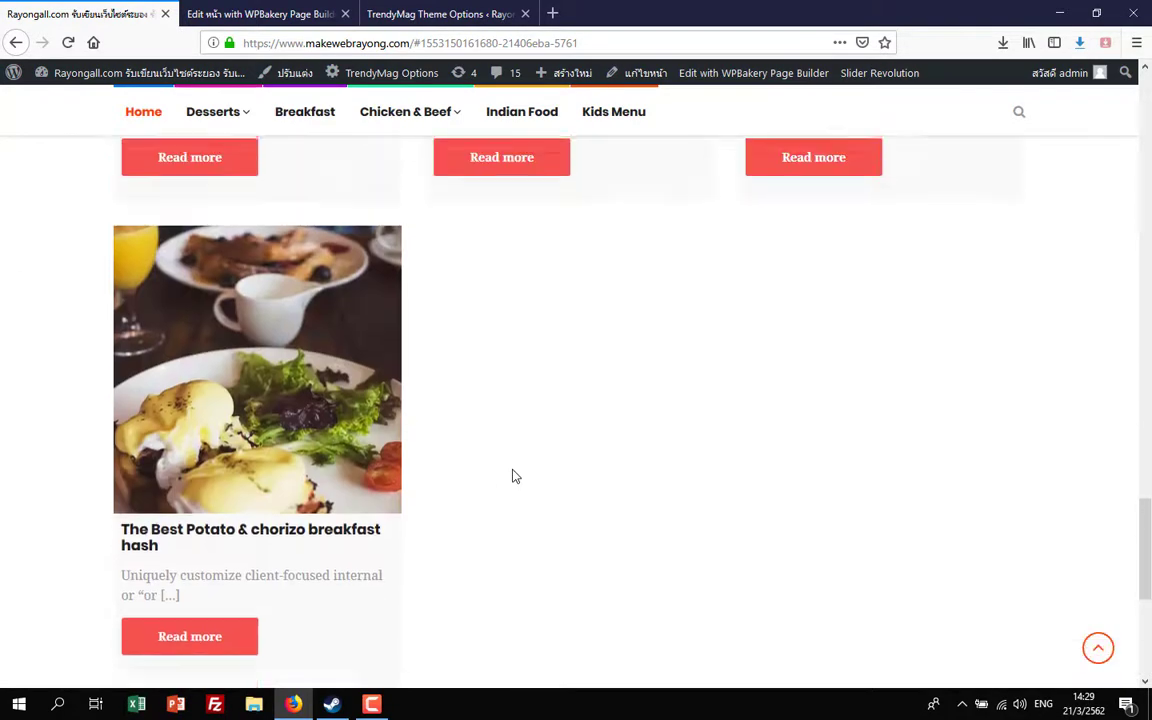
scroll(512, 476, "up", 8)
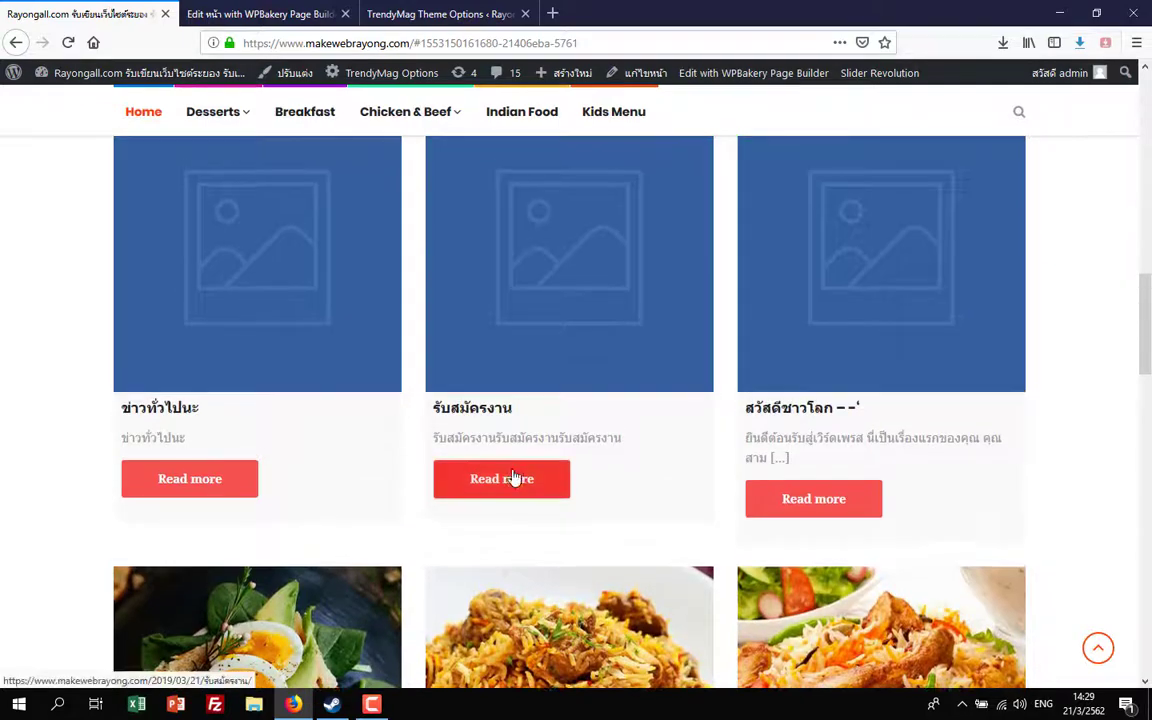
scroll(309, 368, "up", 4)
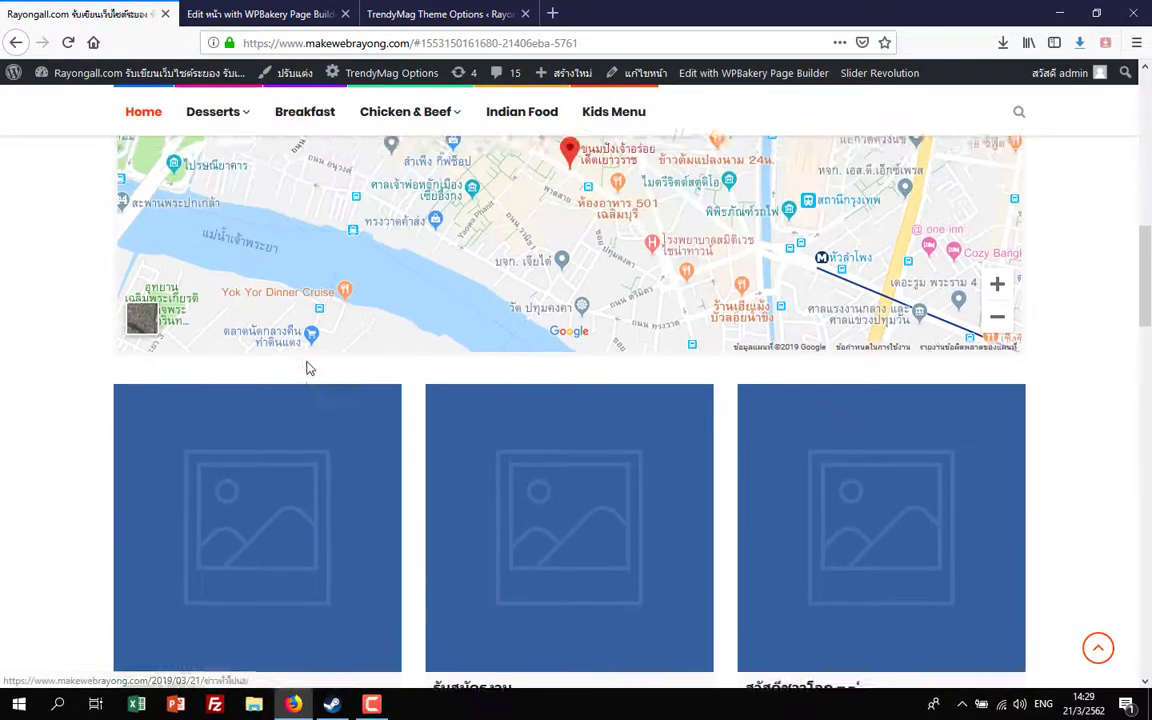
scroll(141, 320, "up", 3)
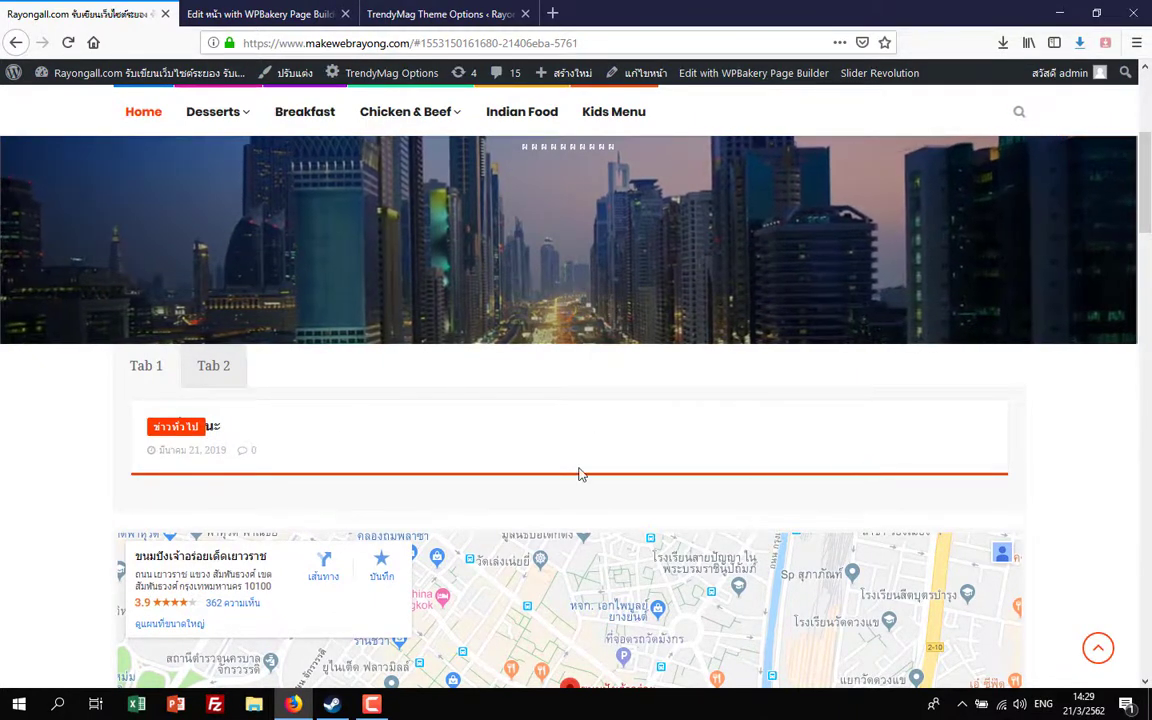
scroll(580, 474, "up", 1)
scroll(580, 474, "up", 2)
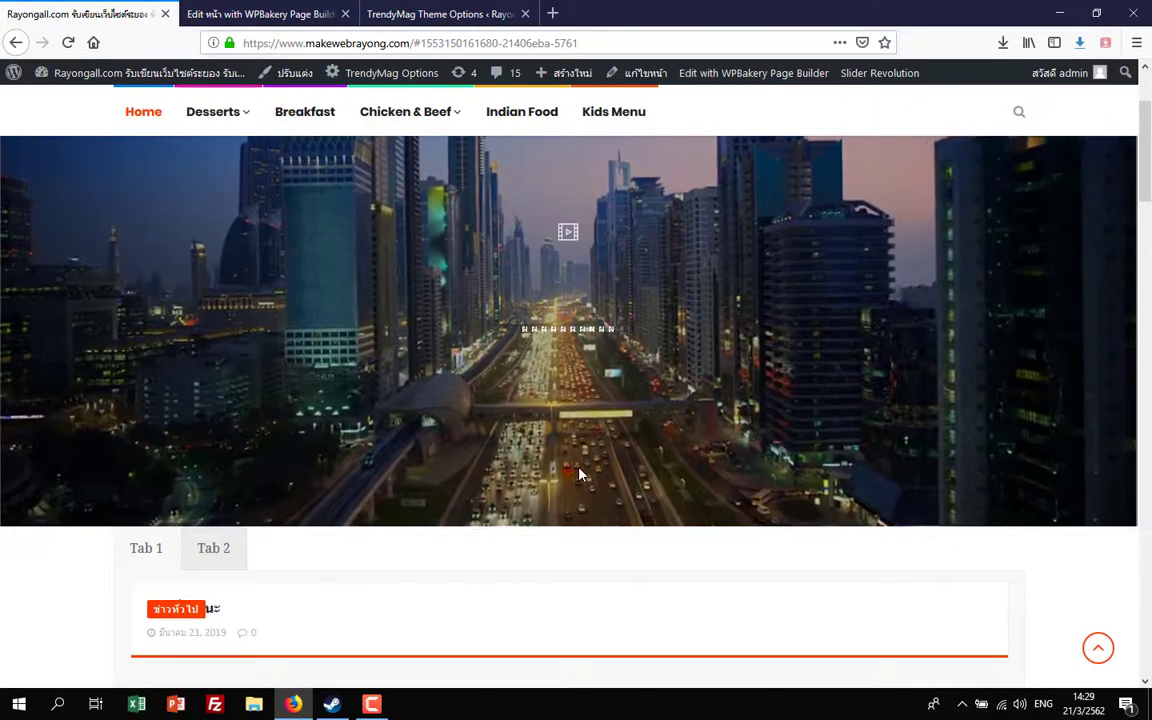